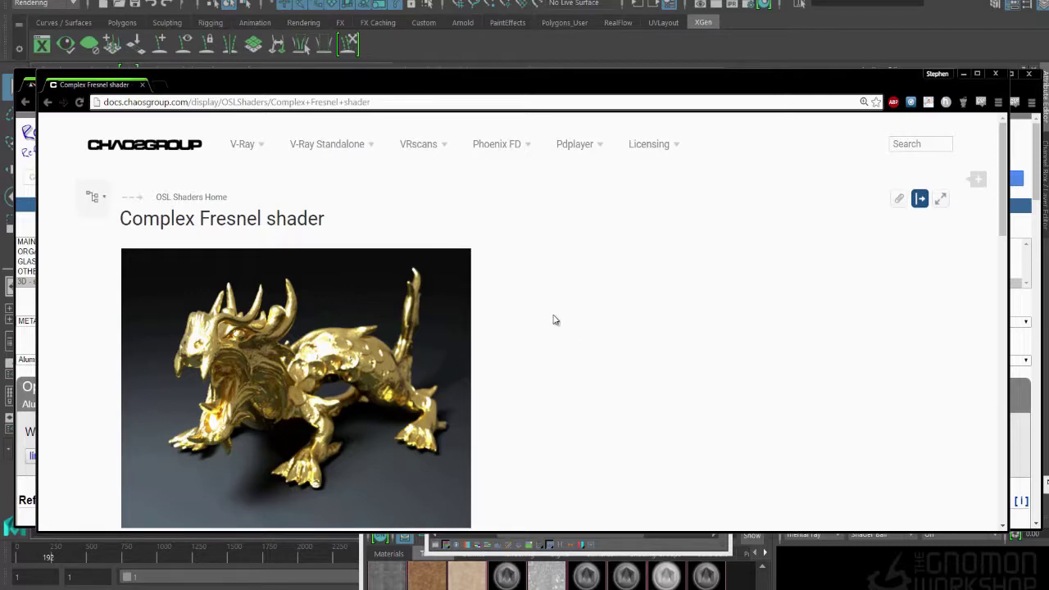
Read the Complex Fresnel shader documentation, covering its overview, the n and k parameters, and the shader code
scroll(547, 348, "down", 1)
scroll(541, 336, "down", 1)
scroll(126, 228, "up", 2)
scroll(448, 240, "down", 2)
scroll(448, 242, "down", 2)
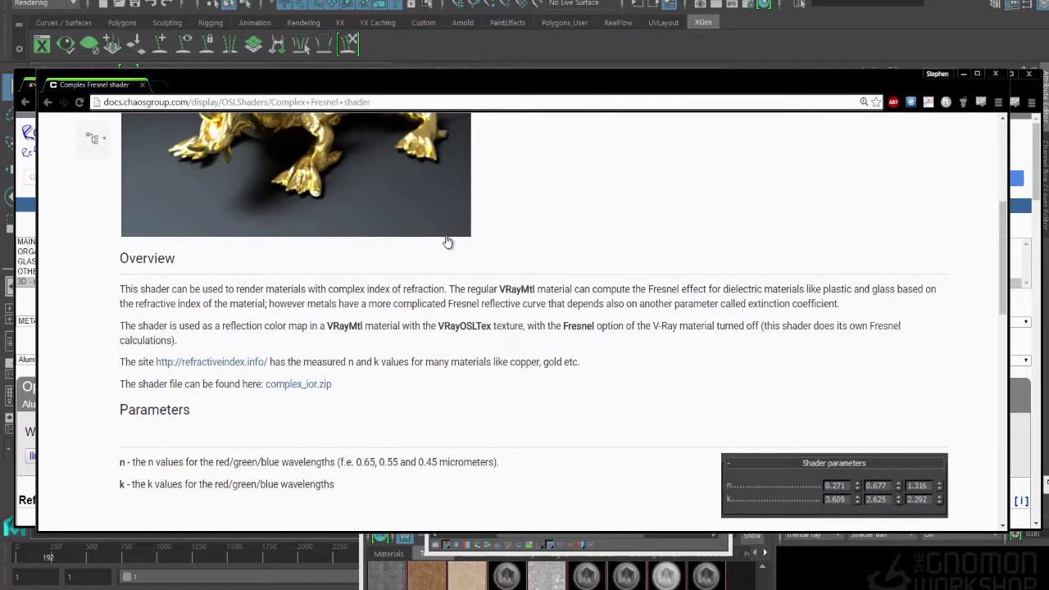
scroll(447, 241, "up", 2)
scroll(448, 242, "down", 4)
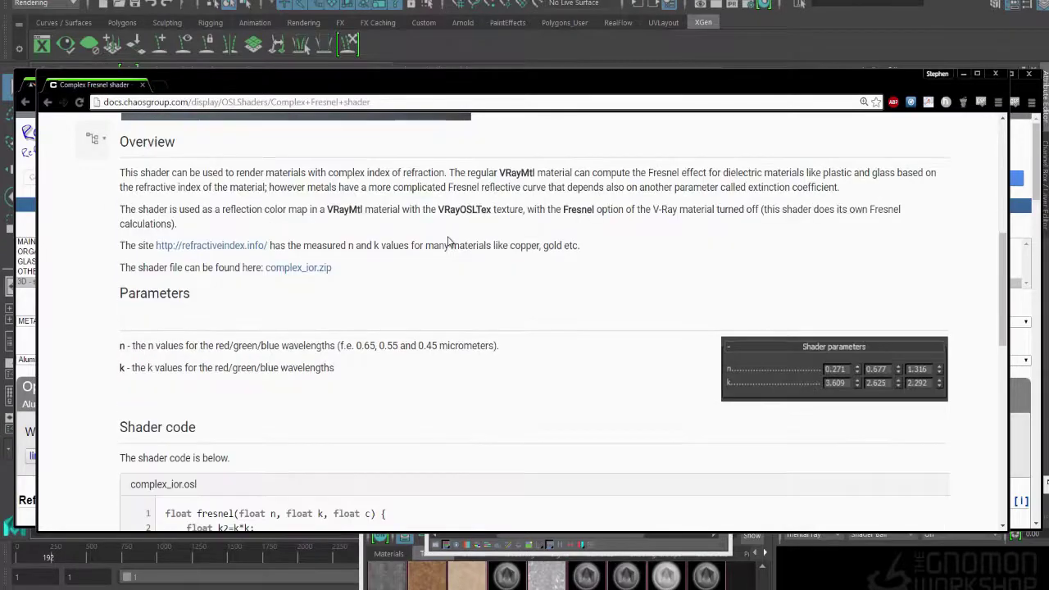
scroll(449, 242, "down", 1)
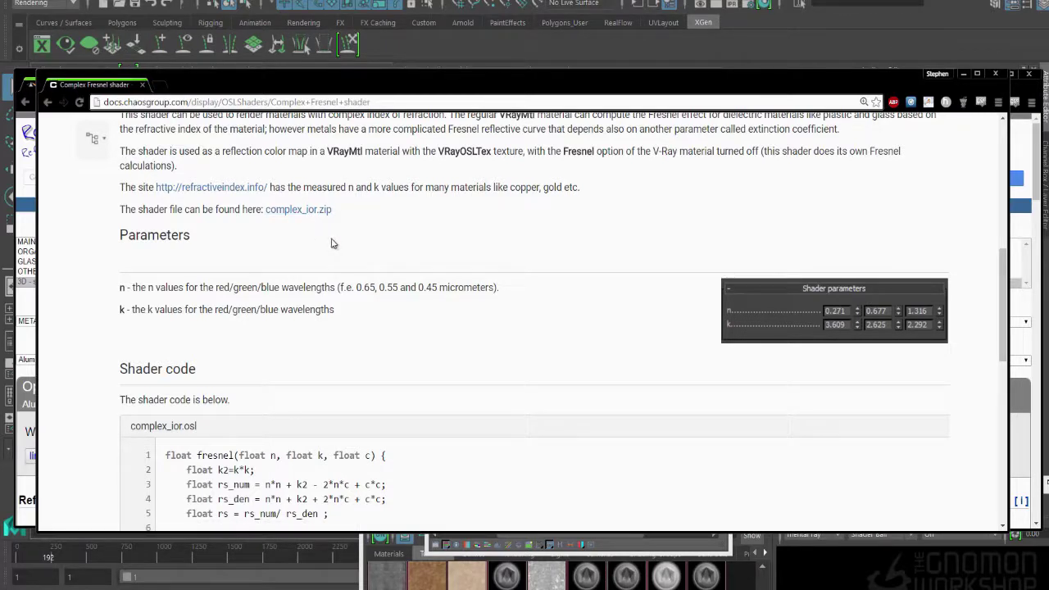
scroll(326, 251, "down", 3)
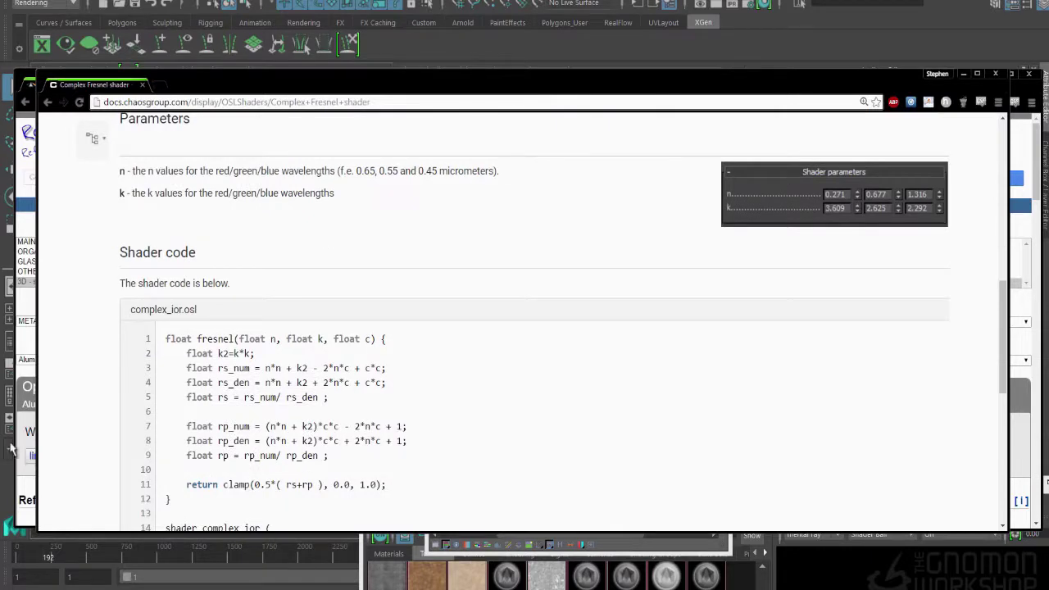
Open complex_ior.osl from the osl folder in Notepad, review its code, and close both the file and the folder
key("alt+Tab")
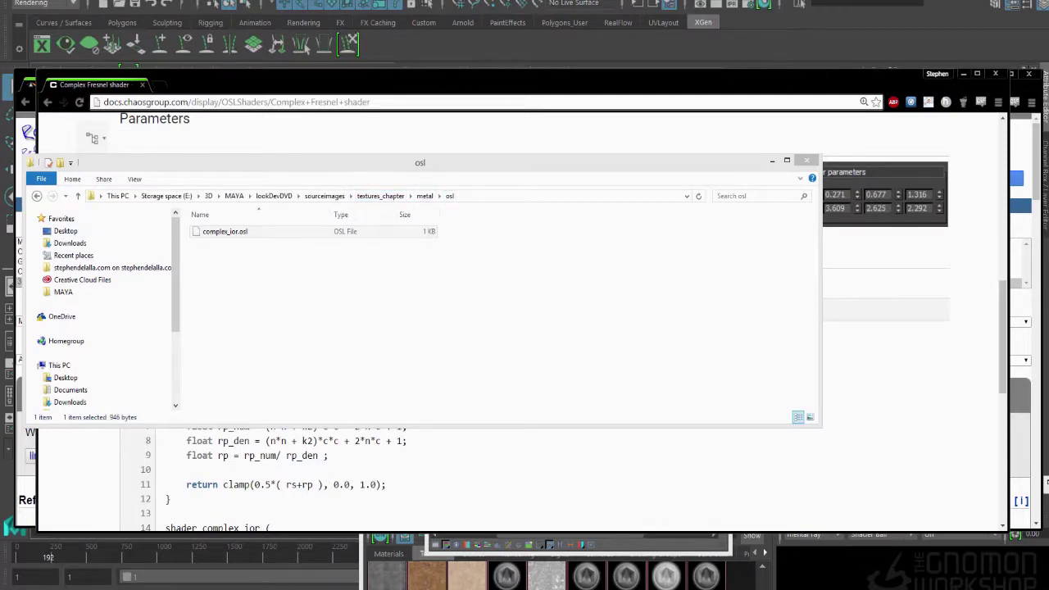
key("Return")
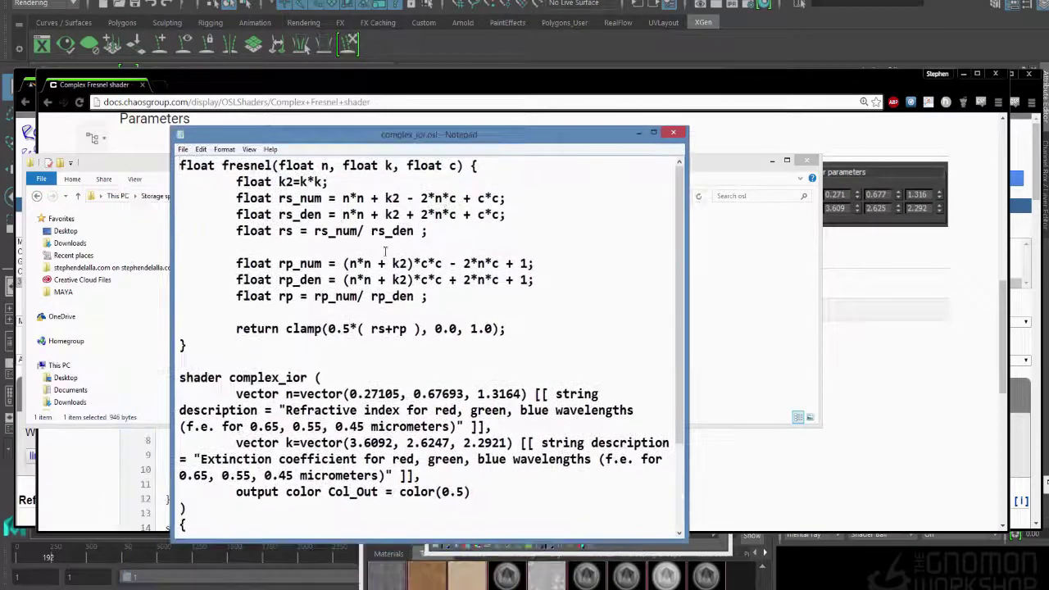
scroll(664, 168, "down", 2)
scroll(664, 168, "up", 3)
left_click(673, 133)
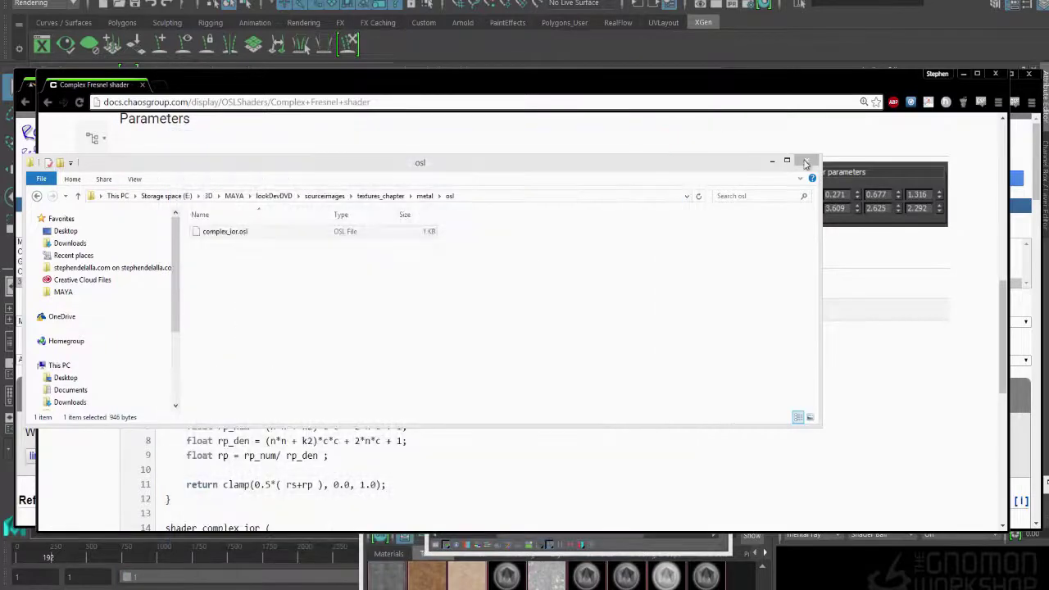
left_click(807, 160)
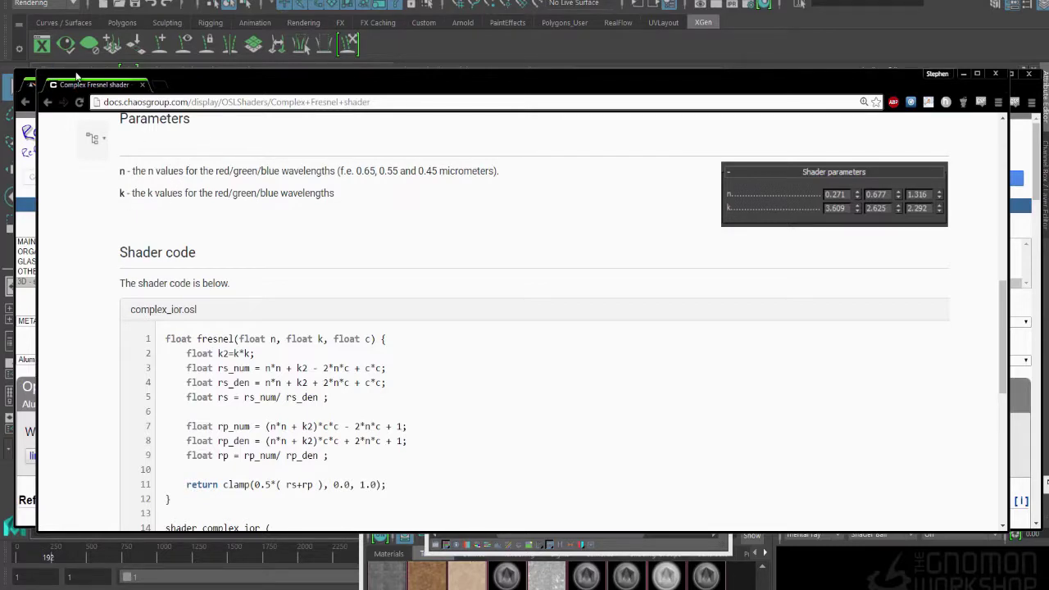
Uncover the RefractiveIndex.INFO window and examine aluminium's refractive index and extinction coefficient
left_click_drag(76, 76, 80, 97)
left_click(210, 84)
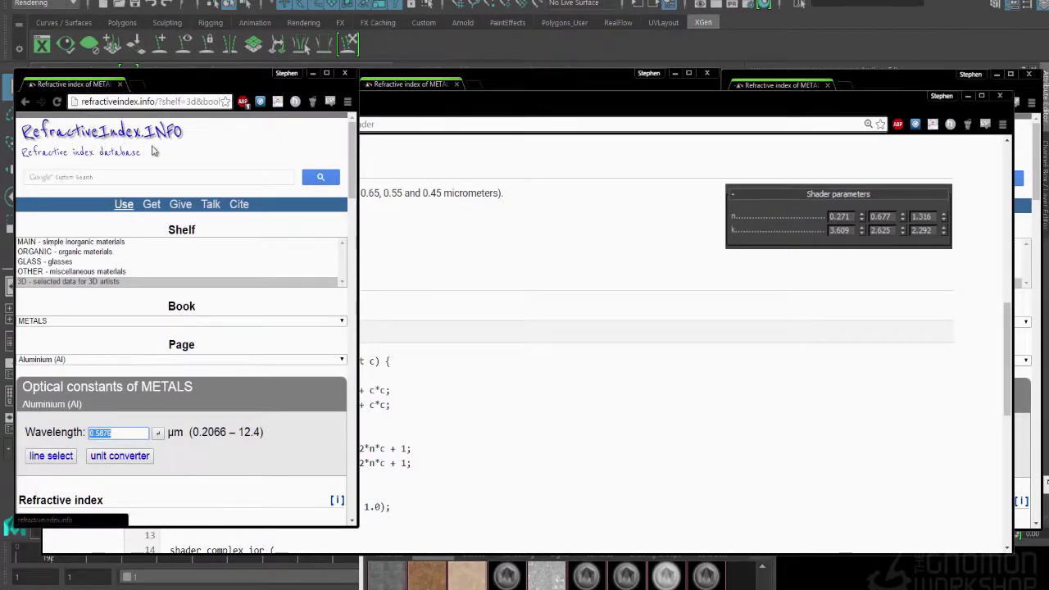
scroll(205, 328, "down", 2)
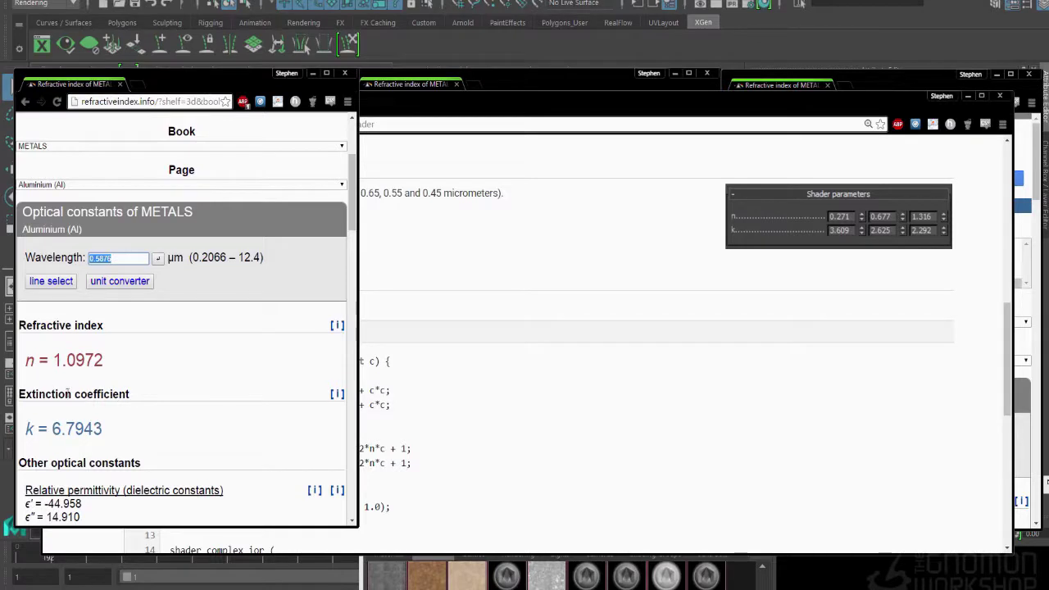
Minimize the shader documentation window and widen the first RefractiveIndex.INFO window across most of the screen
left_click(571, 115)
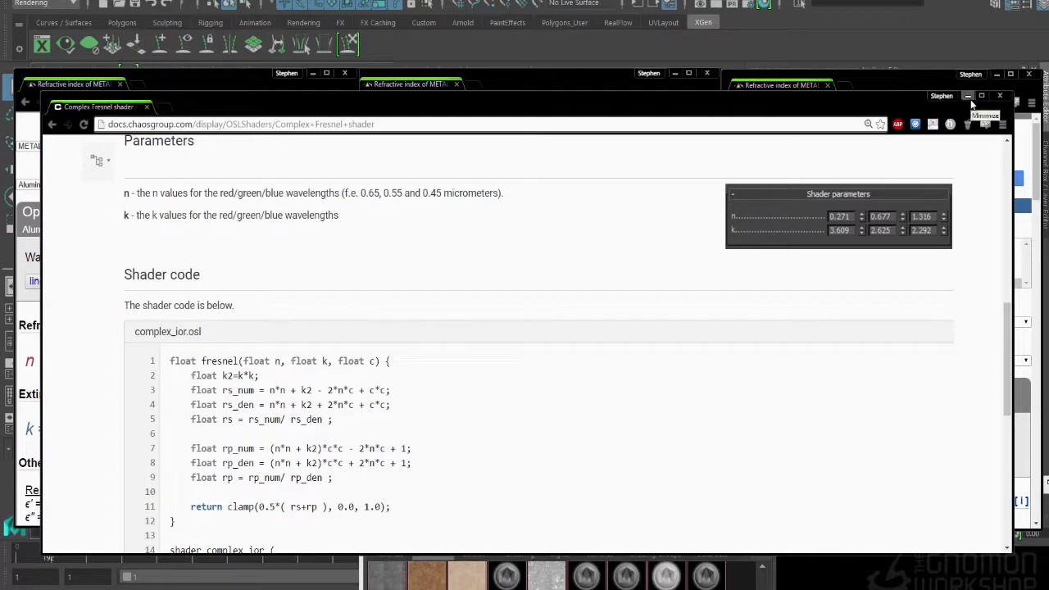
left_click(969, 98)
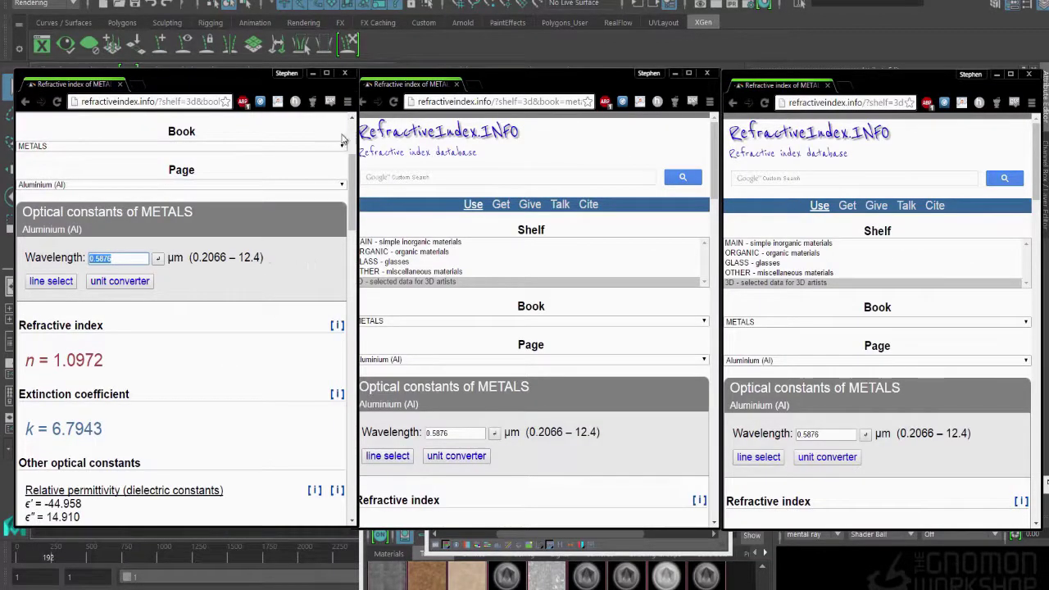
left_click_drag(356, 136, 961, 139)
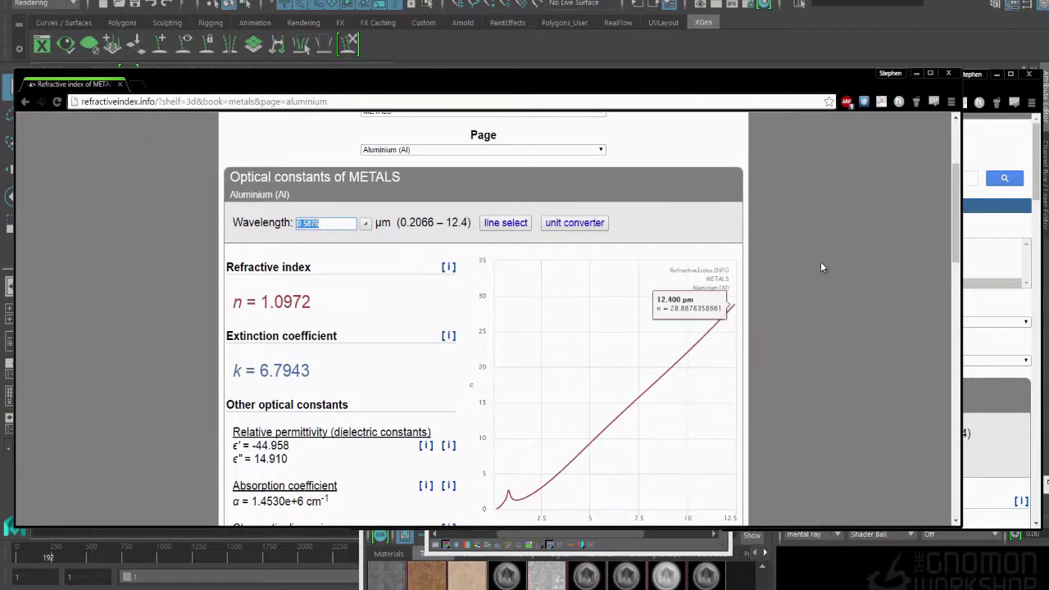
Check which metals the METALS book offers on the shelf for 3D artists
scroll(820, 262, "up", 1)
scroll(822, 267, "up", 2)
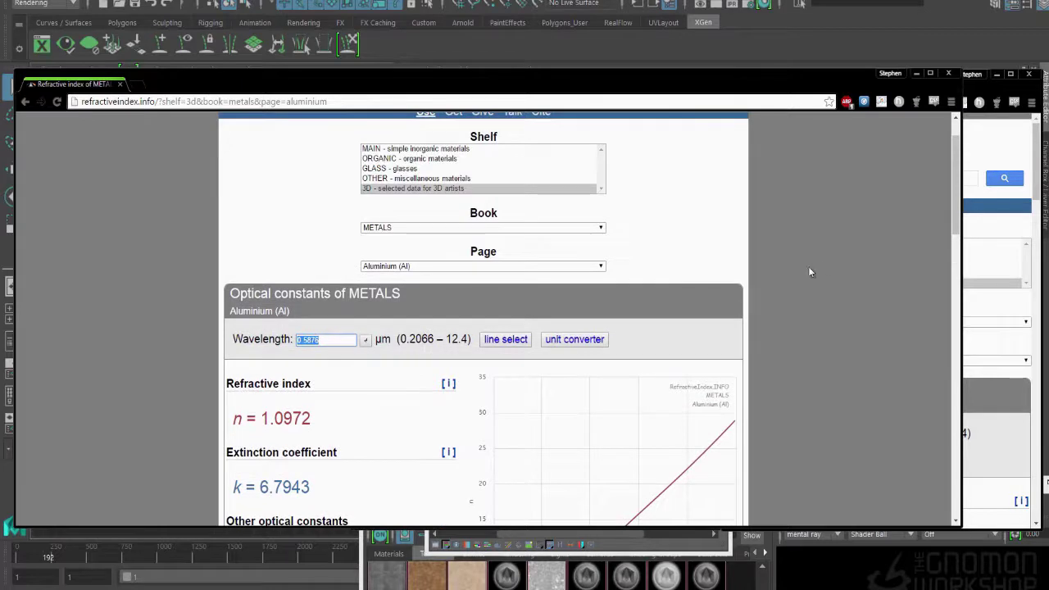
scroll(449, 274, "up", 2)
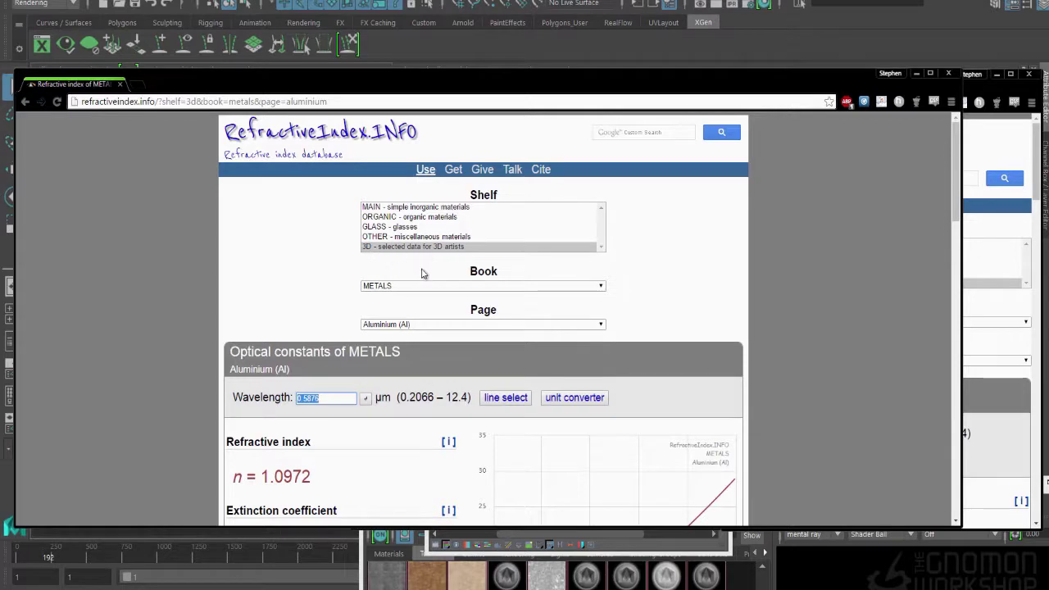
left_click(408, 324)
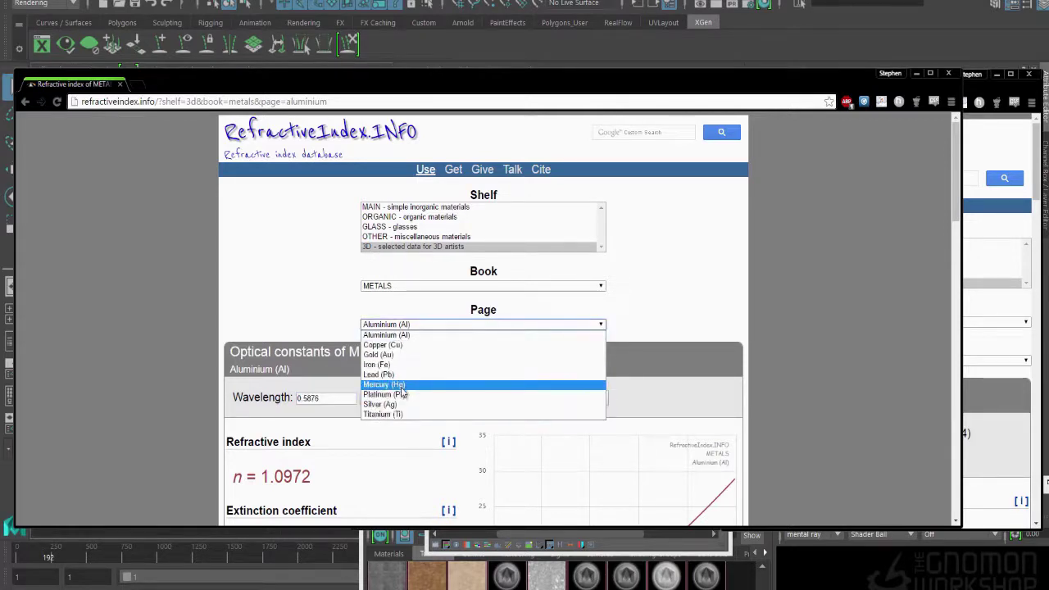
left_click(348, 340)
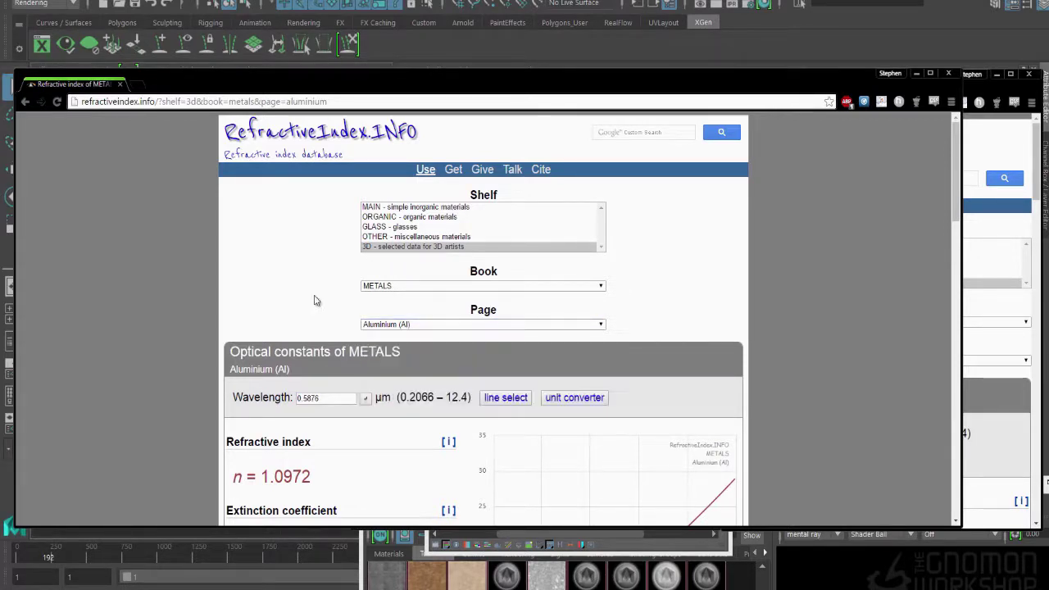
Switch to the MAIN shelf of simple inorganic materials and browse the materials in its Book list
left_click(390, 209)
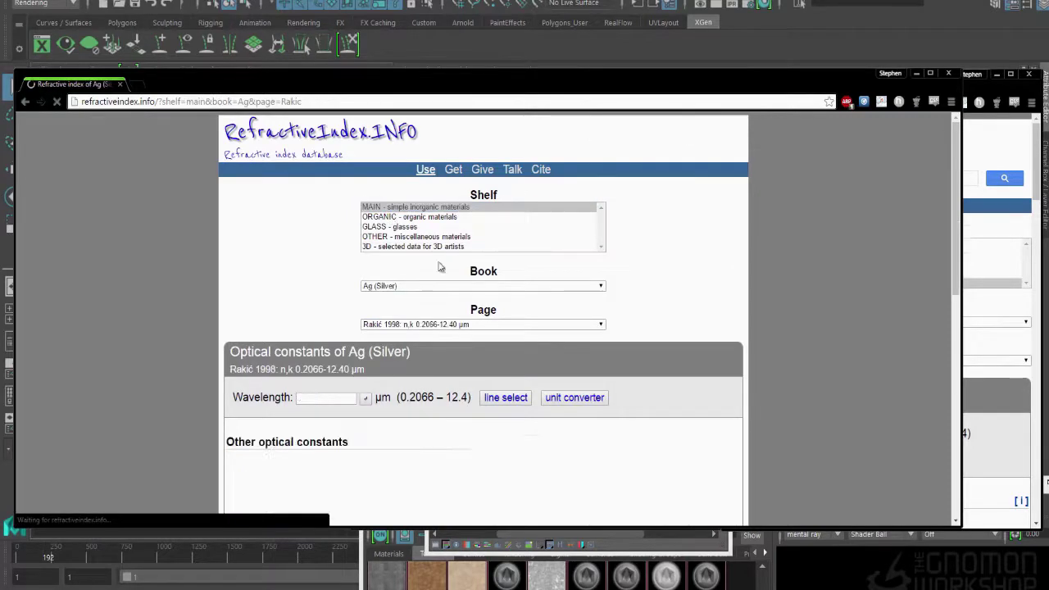
left_click(408, 324)
left_click(408, 286)
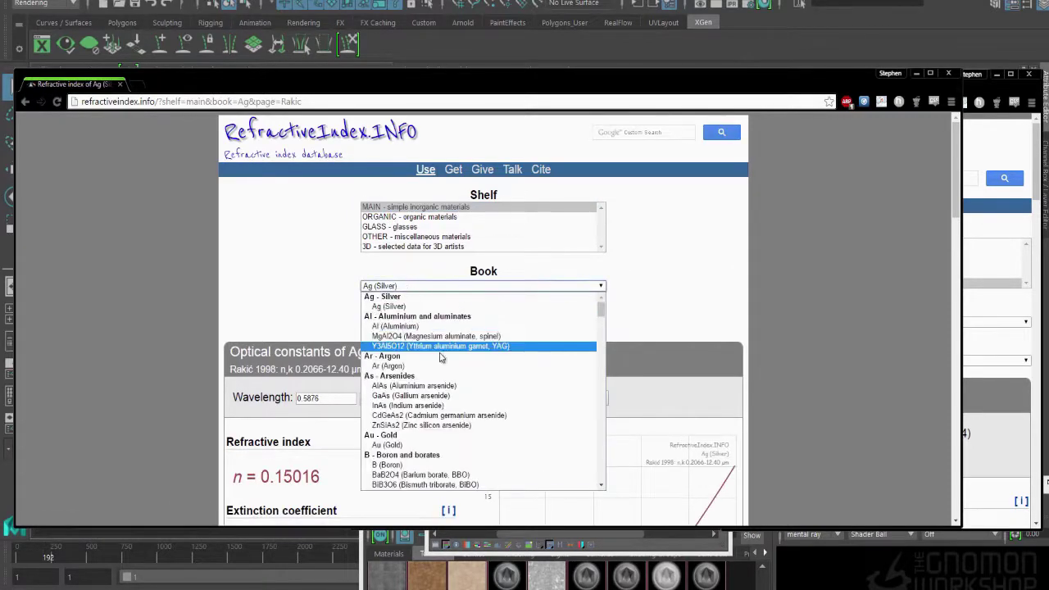
scroll(452, 400, "down", 15)
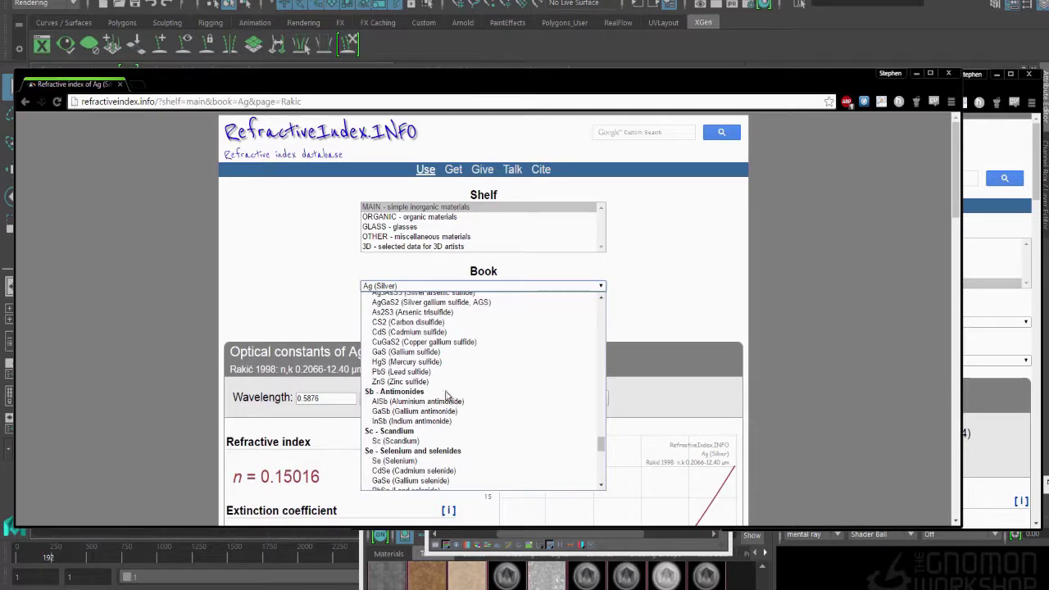
key("Down")
key("Down")
key("Up")
key("Up")
key("Up")
key("Up")
key("Up")
key("Up")
key("Up")
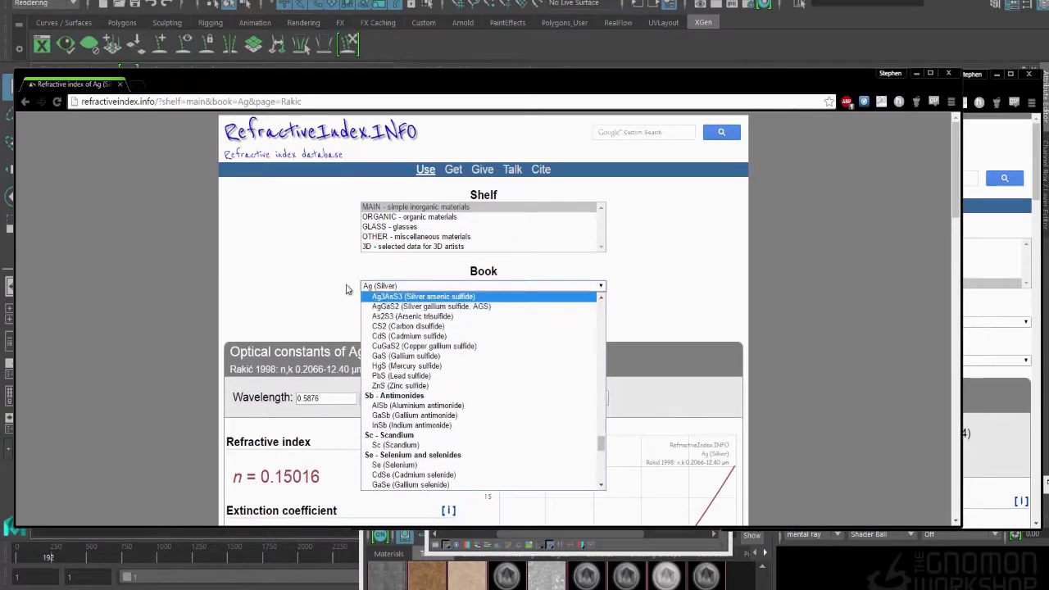
Return to the 3D shelf and examine aluminium's reflectance curve in the Reflection calculator
left_click(388, 249)
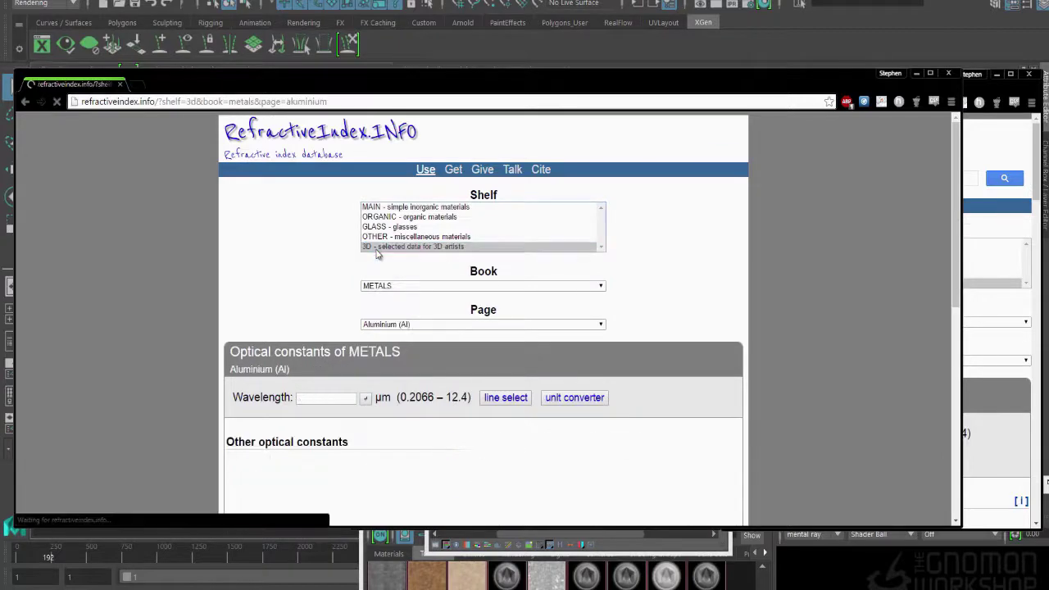
scroll(821, 264, "down", 15)
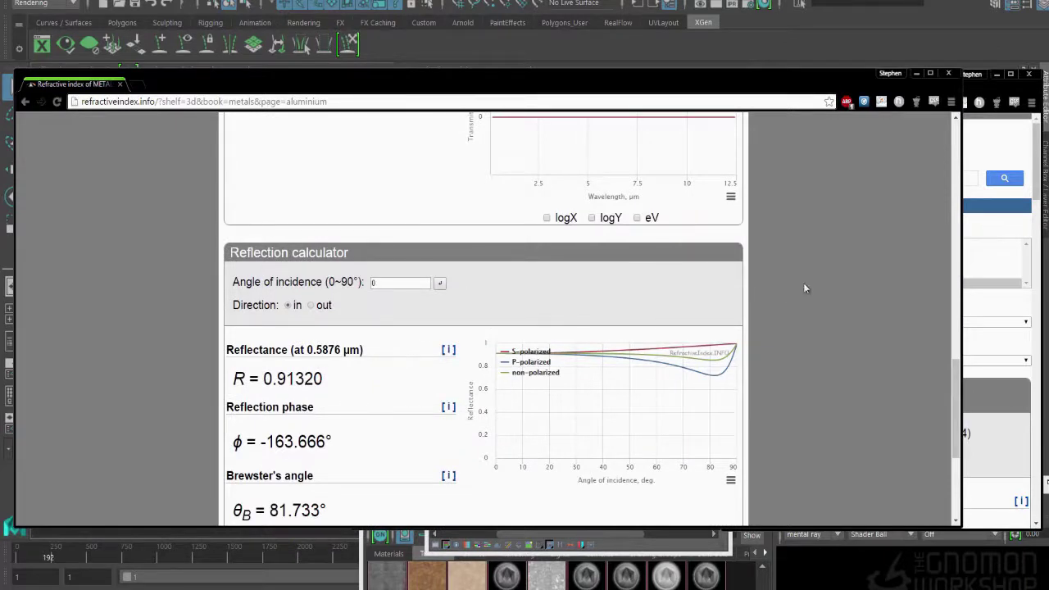
scroll(737, 319, "down", 1)
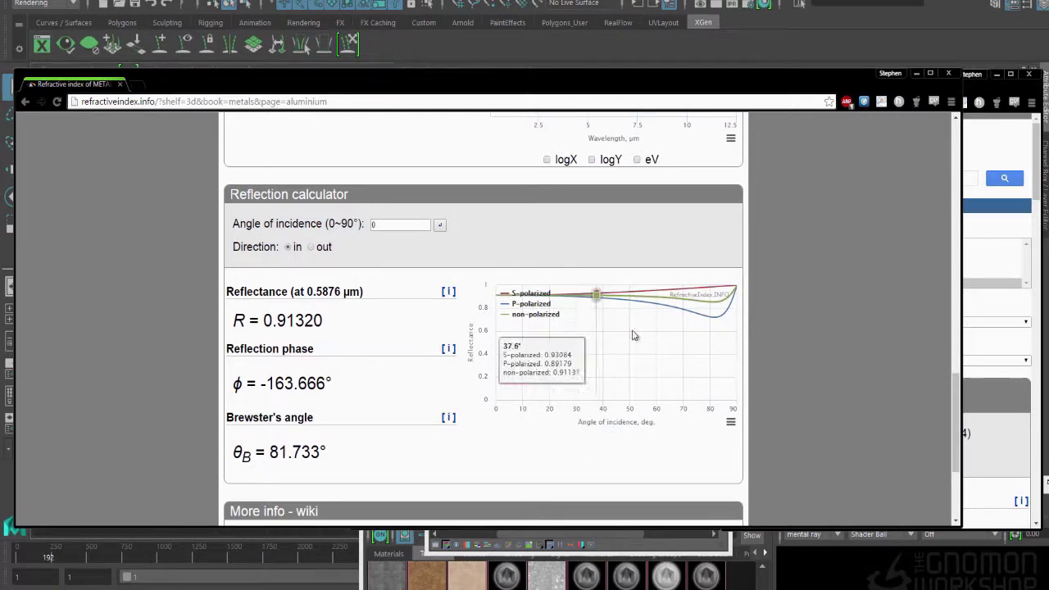
Load the Gold (Au) page and examine its reflectance curve in the Reflection calculator
scroll(816, 381, "up", 3)
scroll(817, 376, "up", 10)
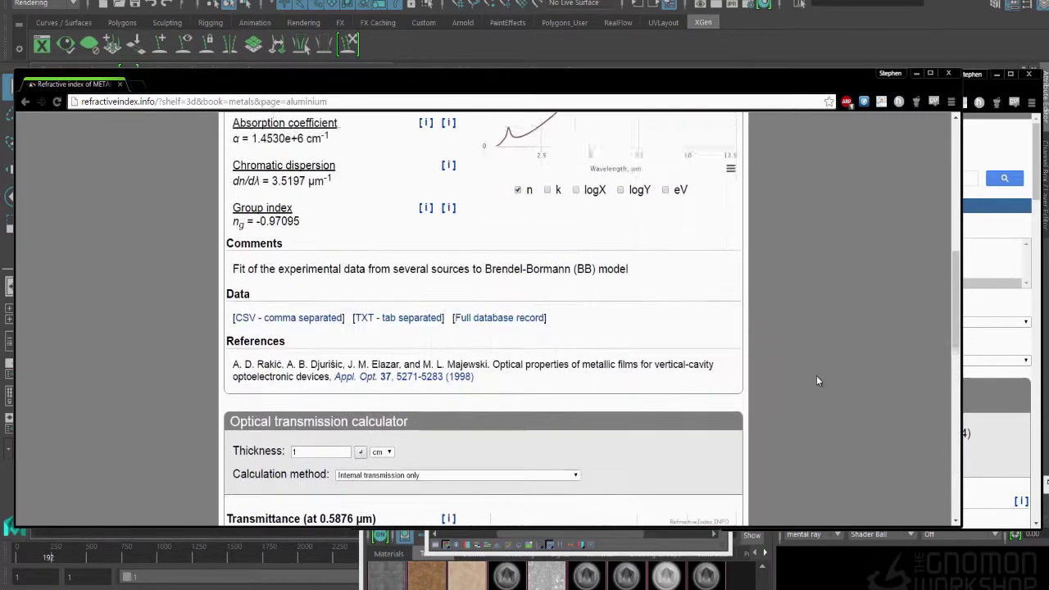
left_click(400, 324)
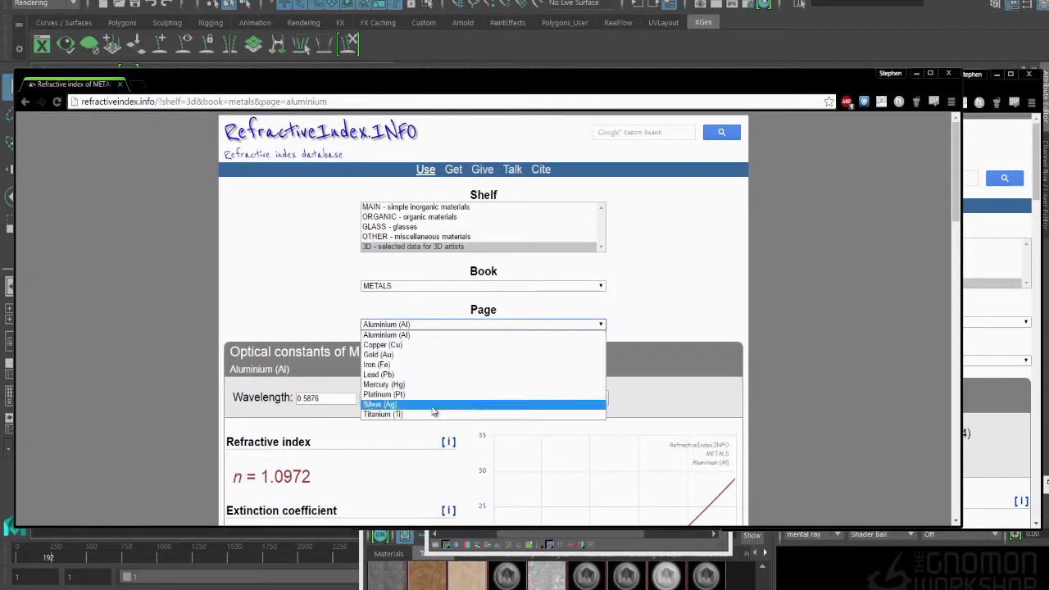
left_click(378, 354)
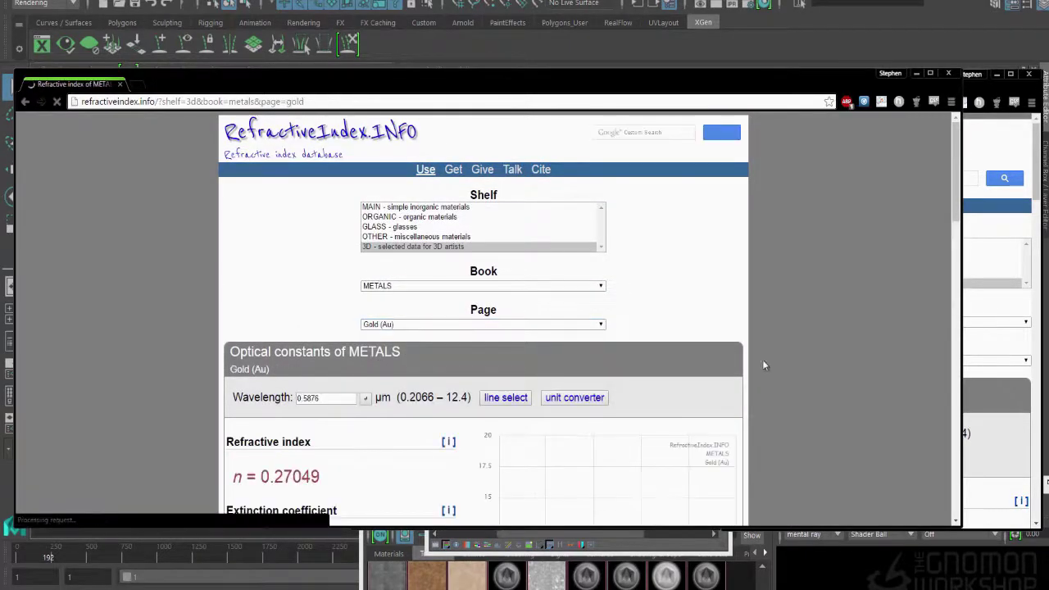
scroll(761, 344, "down", 15)
scroll(762, 349, "down", 2)
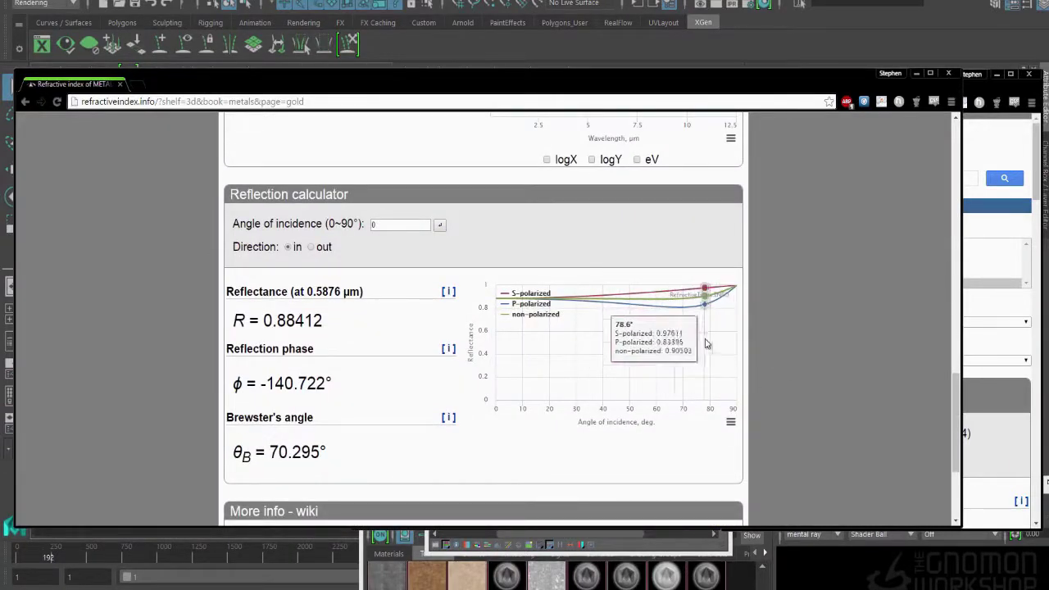
Examine gold's refractive index and extinction coefficient, and shift the browser window slightly
scroll(793, 391, "up", 1)
scroll(794, 392, "up", 9)
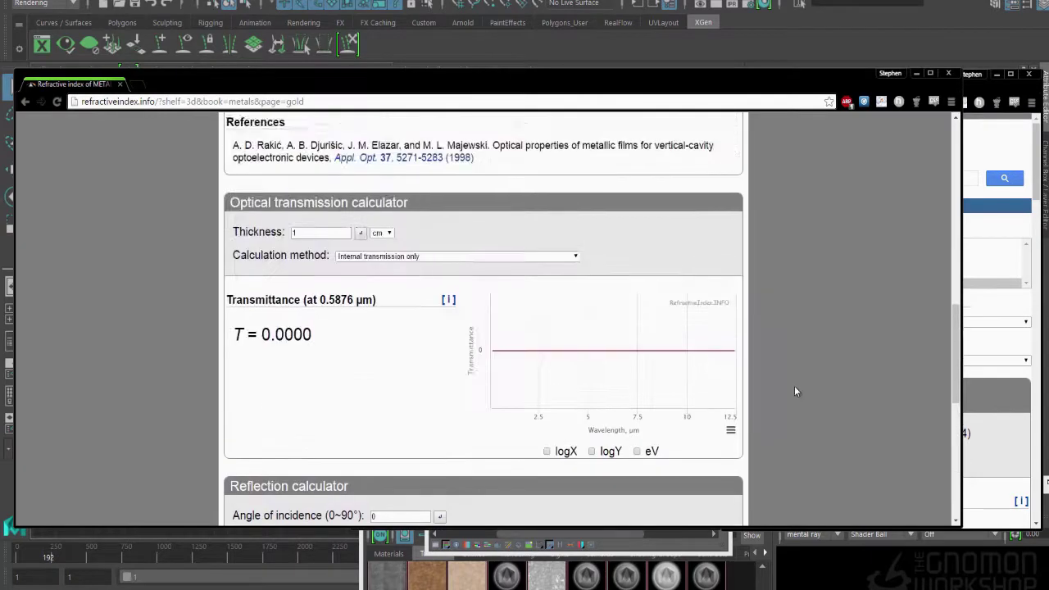
scroll(794, 392, "up", 2)
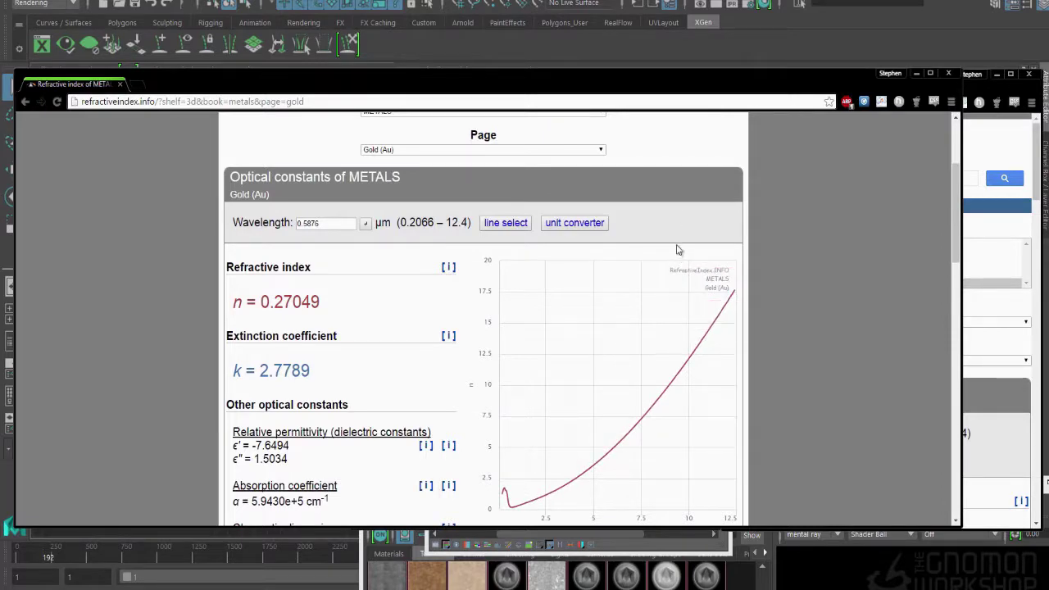
mouse_move(496, 88)
left_mouse_down()
mouse_move(531, 209)
mouse_move(507, 96)
mouse_move(492, 94)
left_mouse_up()
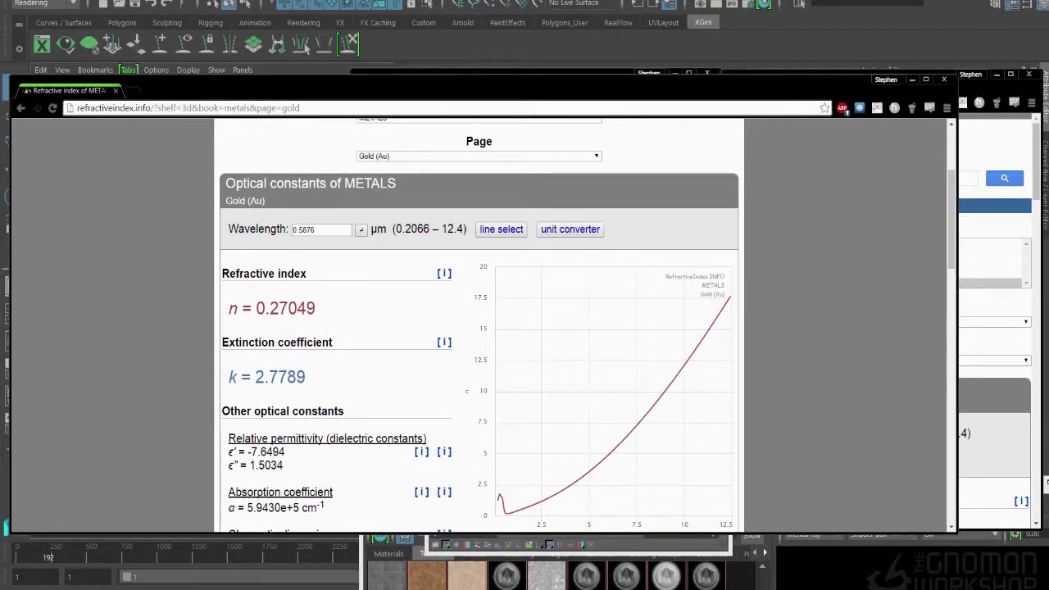
Switch back to the Complex Fresnel shader documentation and check the red, green and blue wavelengths given for n
key("alt+Tab")
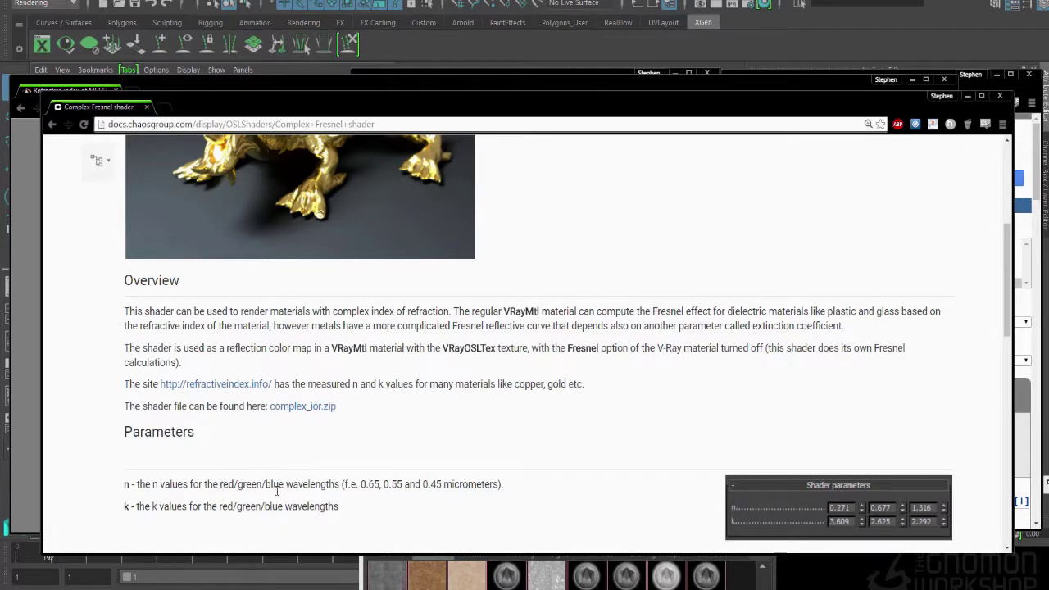
left_click_drag(345, 484, 496, 489)
left_click(377, 489)
Bring the Notepad note with wavelengths .630, .532, .46 into view, shrink its window, highlight the values, and place it above the documented parameters
left_click_drag(0, 334, 321, 131)
left_click_drag(378, 336, 381, 190)
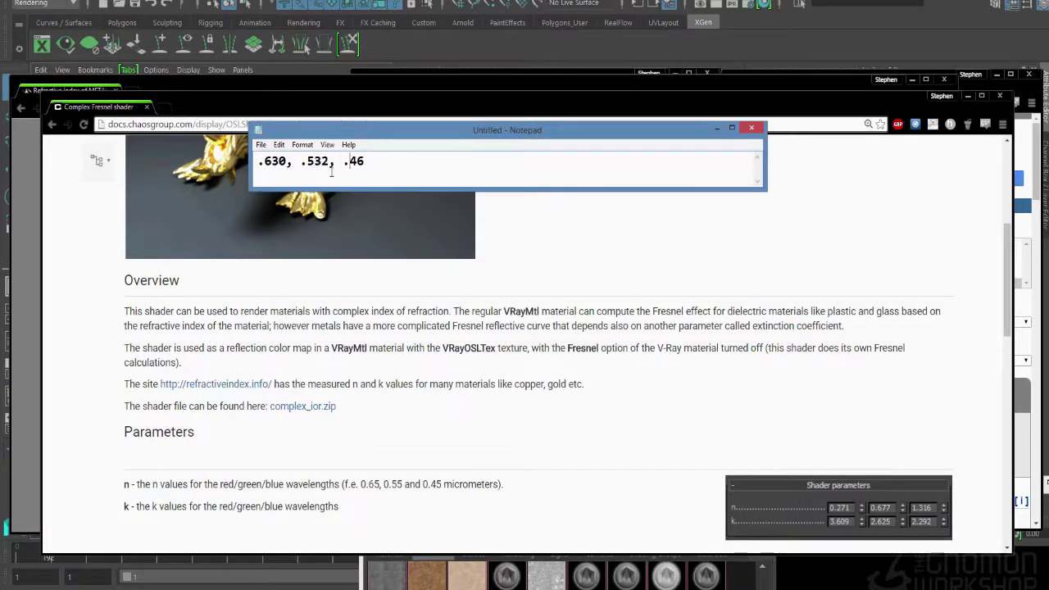
left_click_drag(406, 164, 250, 164)
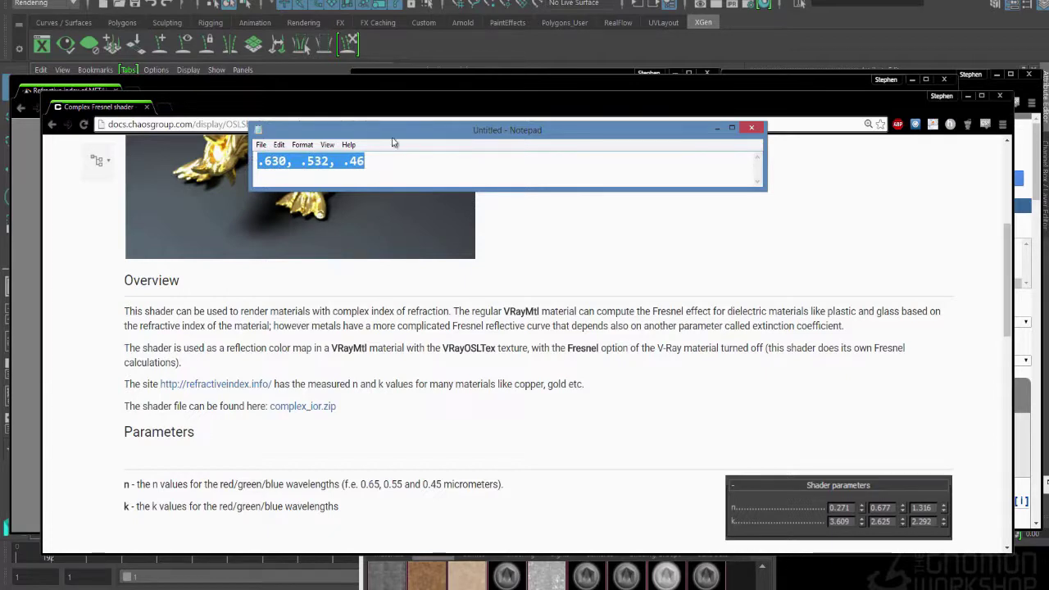
left_click_drag(396, 154, 399, 416)
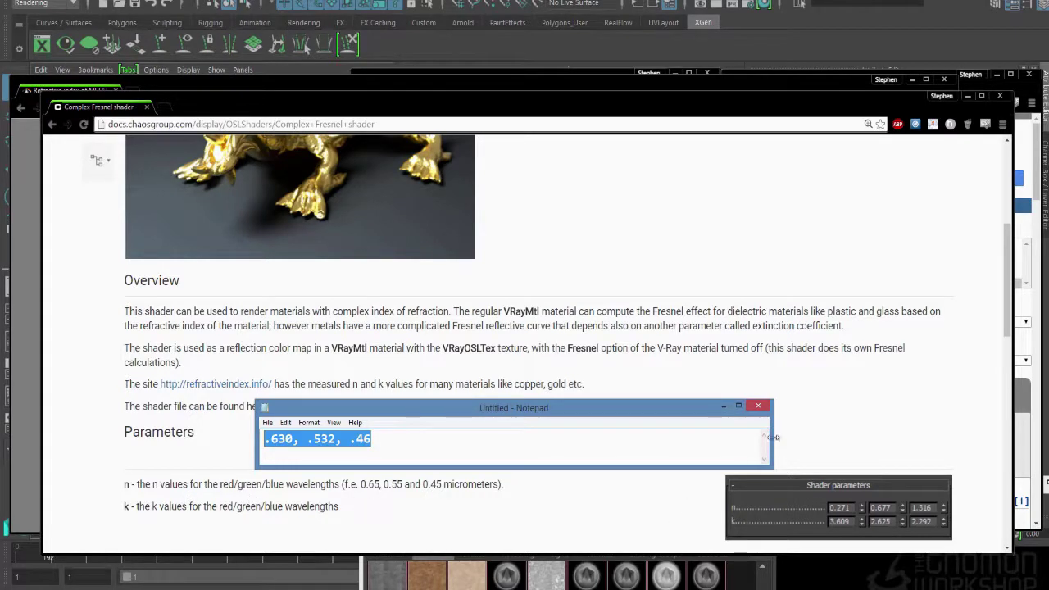
Shrink the Notepad window to fit its values, then review the Complex Fresnel shader page's gold render and parameters
left_click_drag(771, 439, 400, 402)
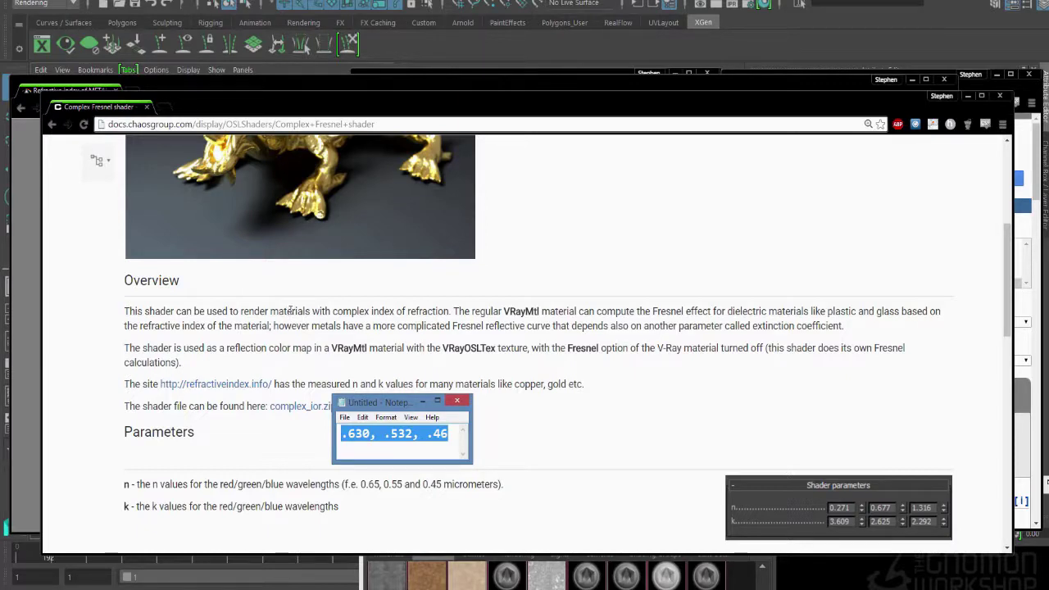
left_click(348, 320)
scroll(228, 336, "up", 2)
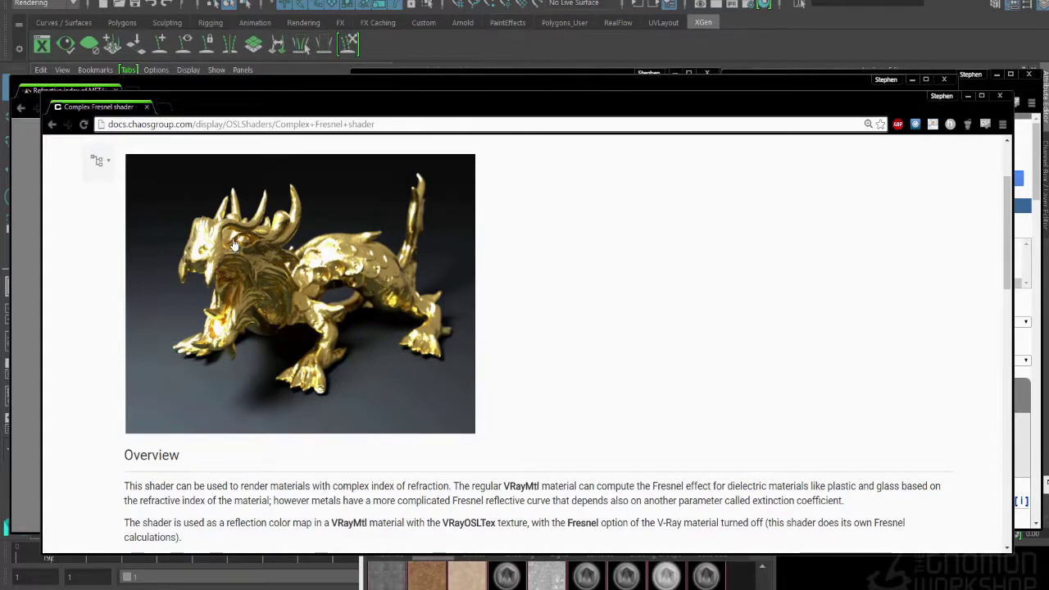
scroll(246, 256, "down", 4)
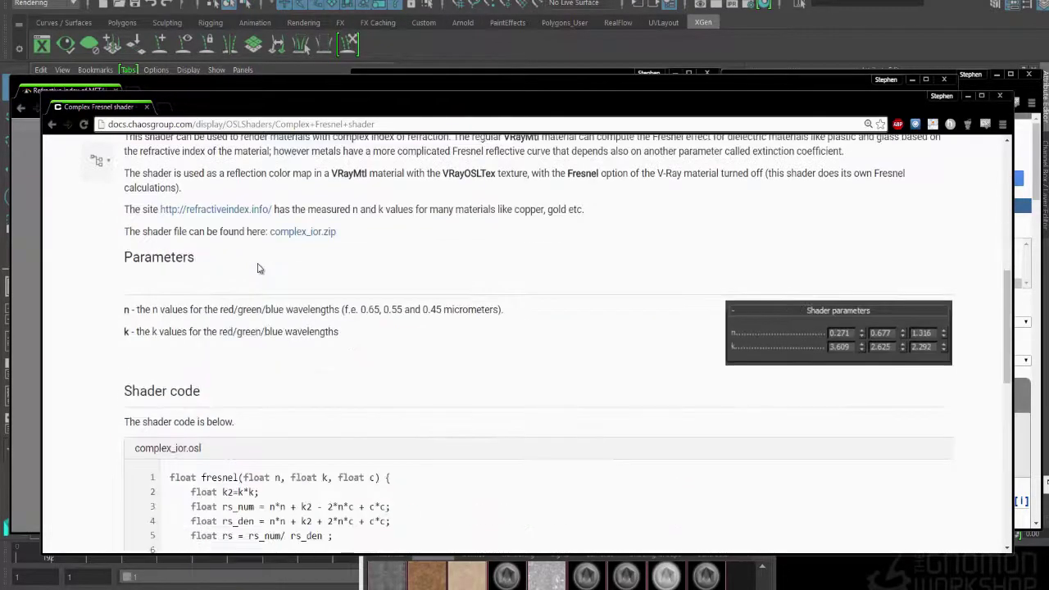
Minimize the shader documentation, fit the Gold browser window beside the two Aluminium ones, and park the Notepad note above them
left_click(967, 97)
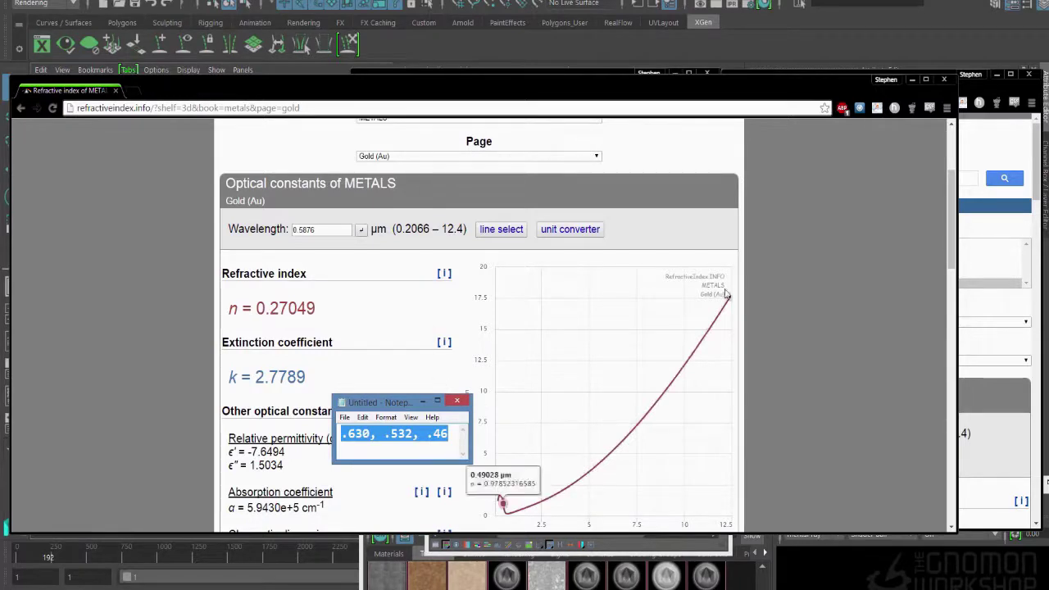
left_click_drag(957, 154, 353, 144)
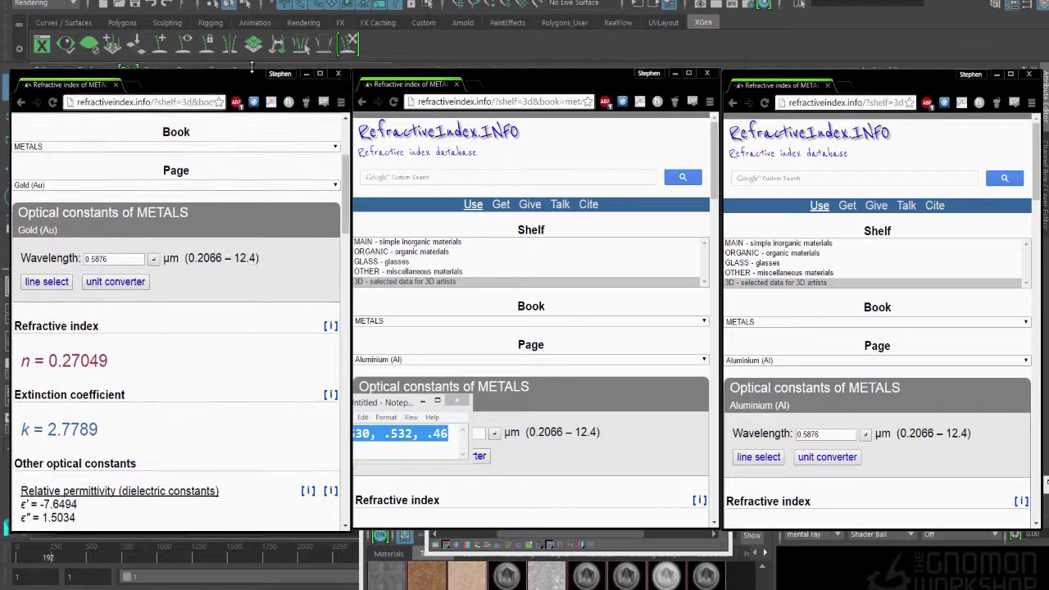
left_click_drag(250, 74, 250, 59)
left_click_drag(393, 402, 514, 5)
Set the wavelength to 0.63 µm on the already loaded Gold (Au) page
double_click(125, 249)
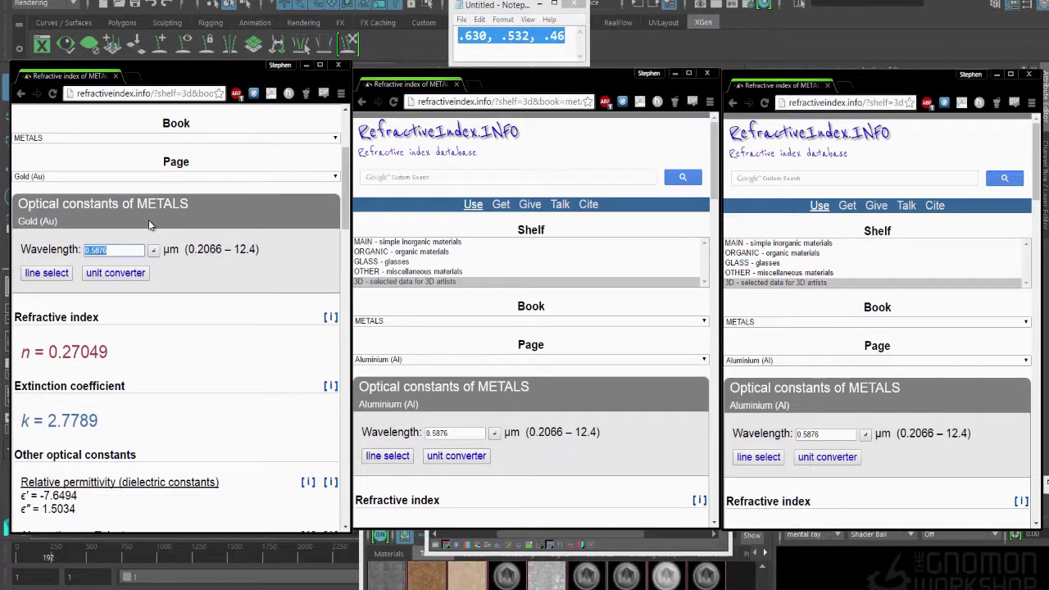
type(".63")
key("Return")
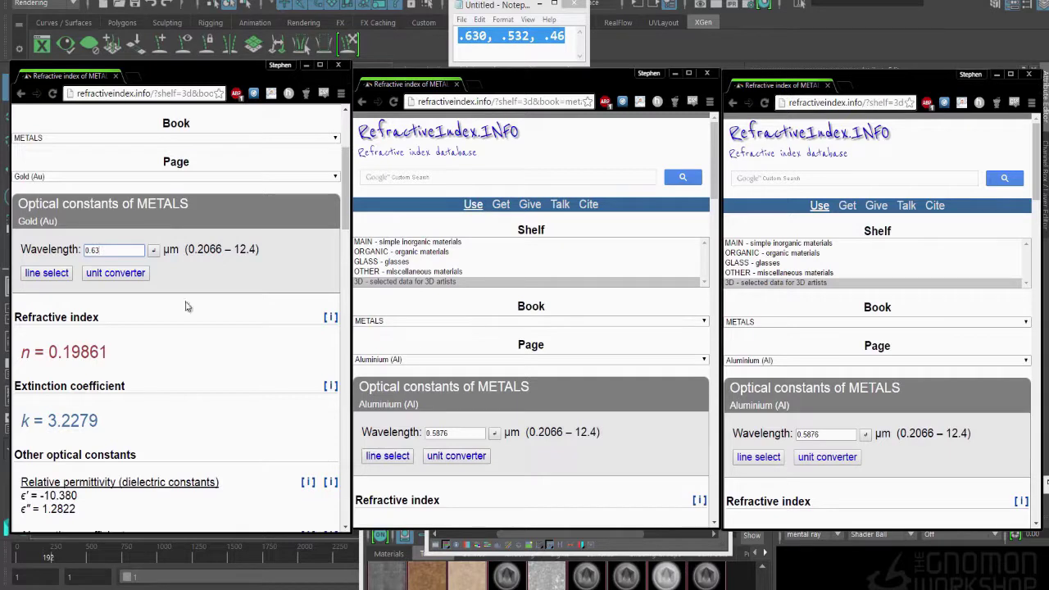
Load Gold (Au) in the middle browser window and set its wavelength to 0.532 µm
left_click(426, 361)
left_click(417, 318)
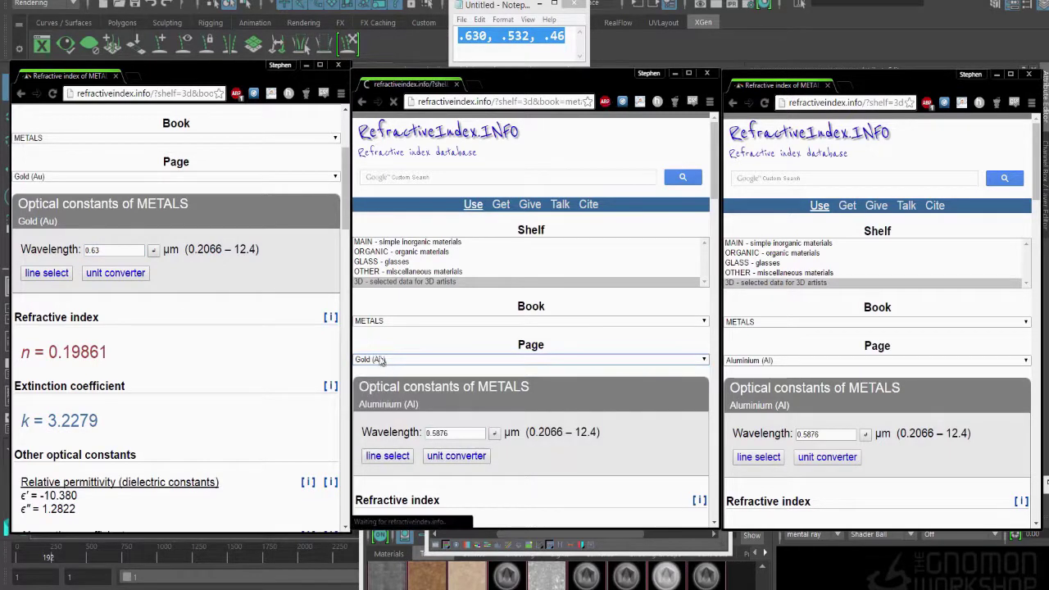
double_click(454, 431)
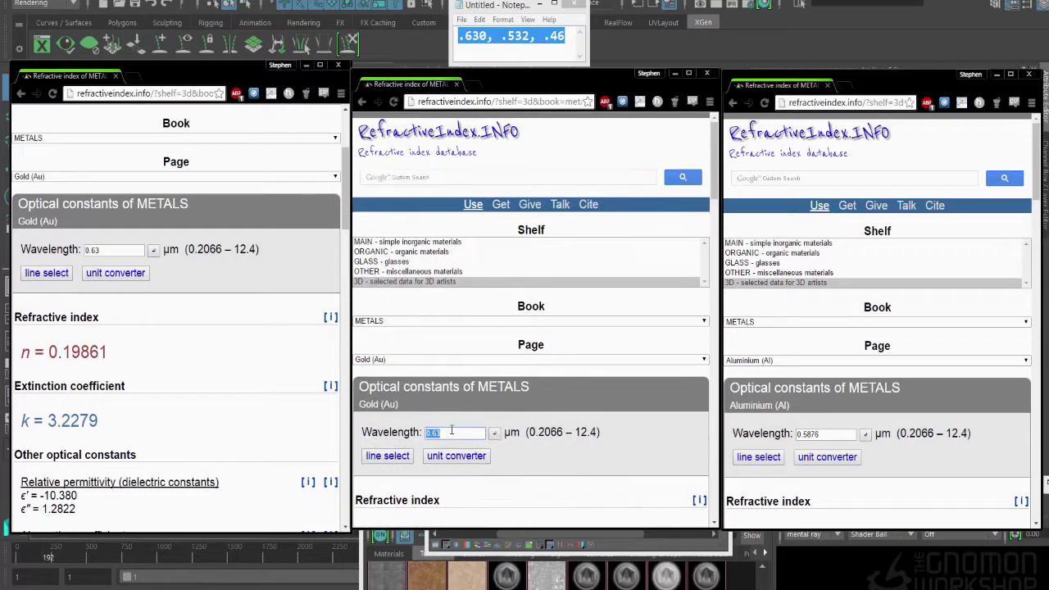
key("BackSpace")
Load Gold (Au) in the remaining Aluminium browser window and set its wavelength to 0.46 µm
left_click(771, 362)
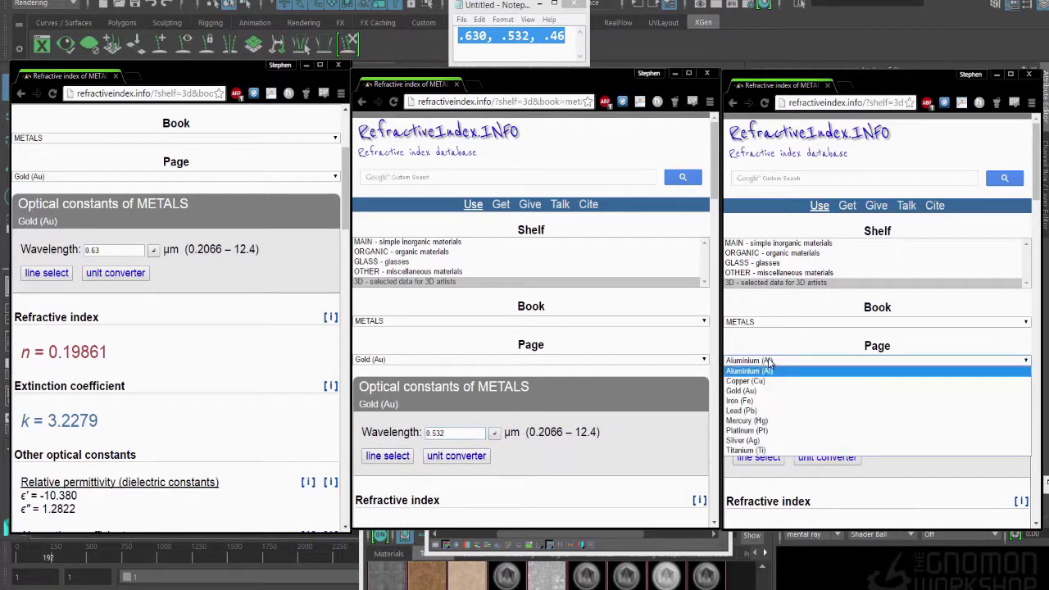
left_click(742, 392)
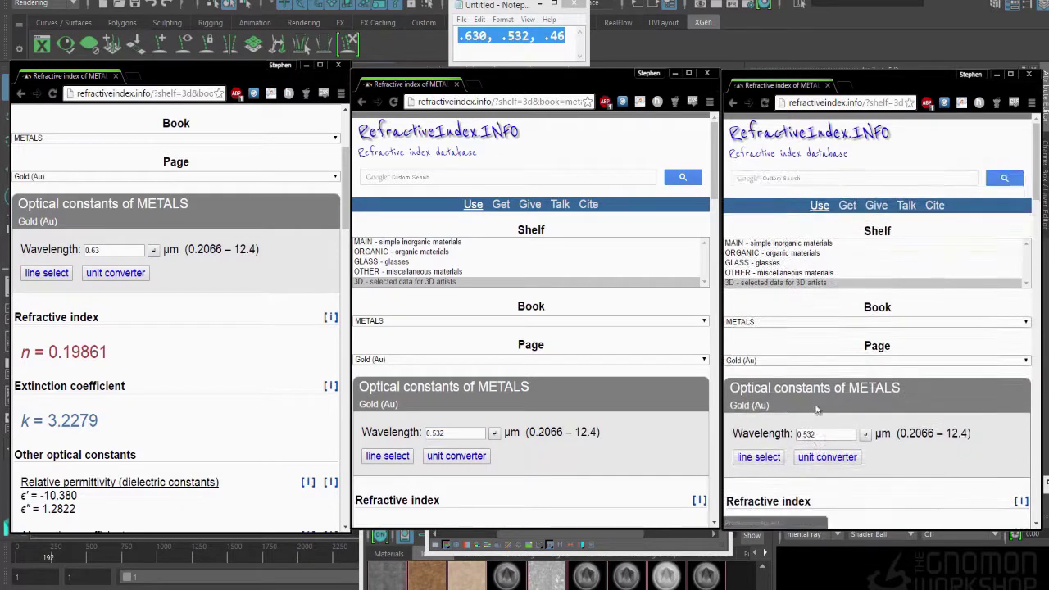
double_click(816, 432)
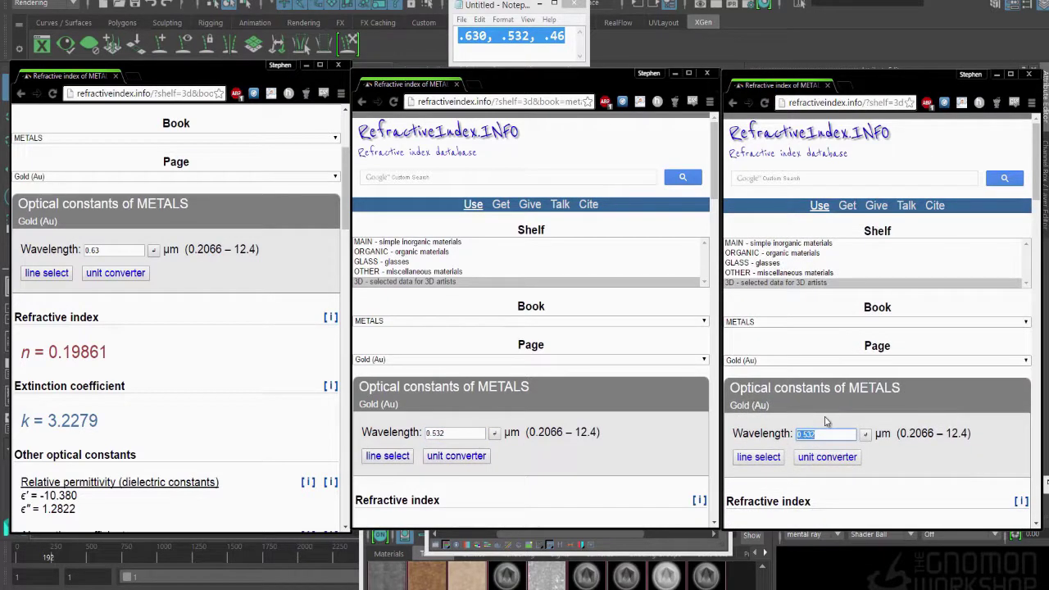
key("BackSpace")
type("46")
key("Return")
Compare gold's refractive index and extinction coefficient across the three wavelength windows
scroll(810, 273, "down", 3)
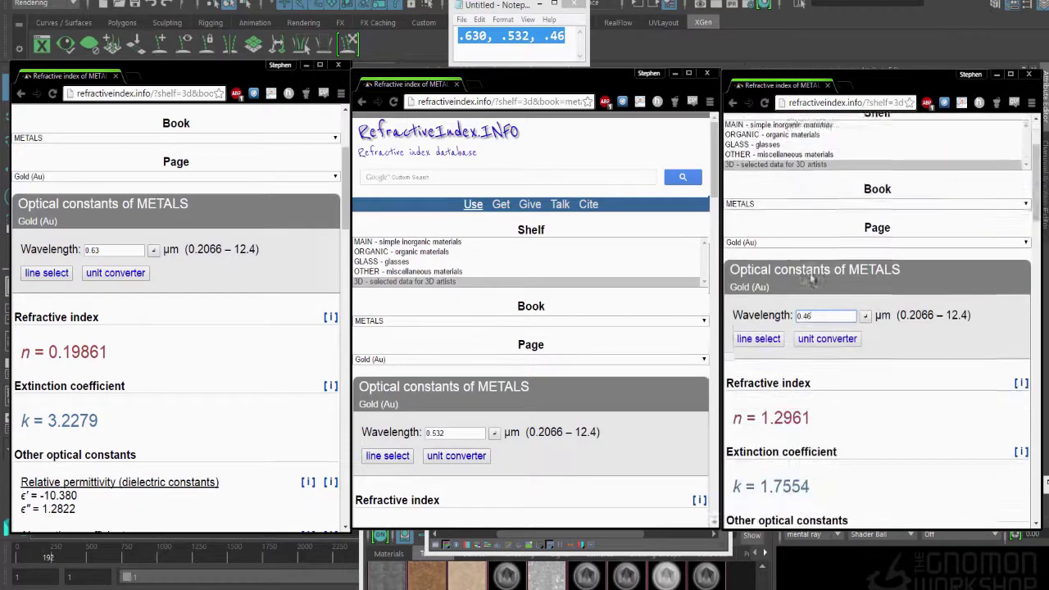
left_click(587, 310)
scroll(592, 311, "down", 2)
scroll(592, 310, "down", 1)
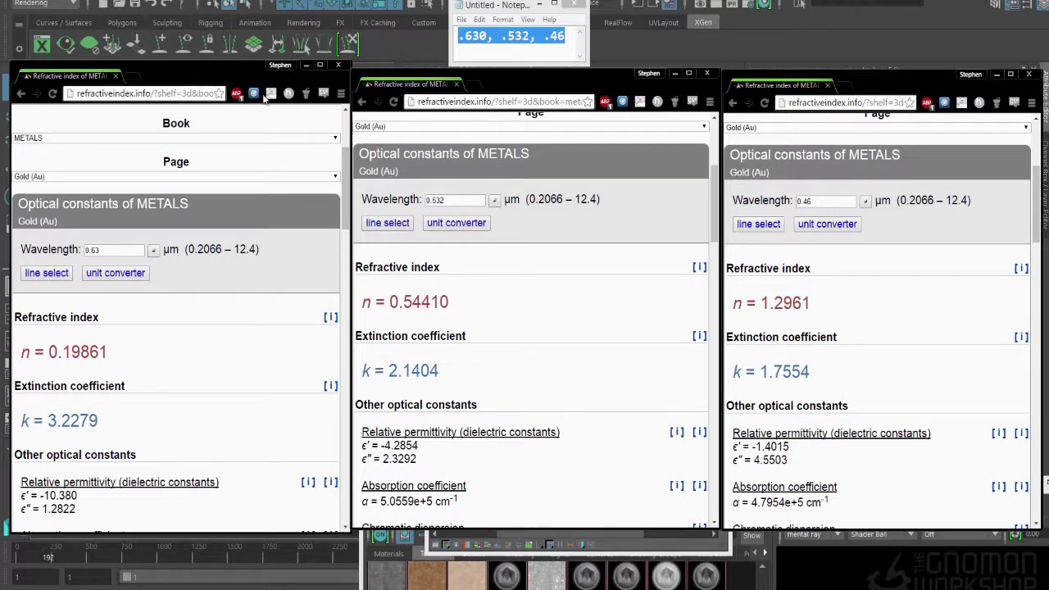
Minimize the three refractive index browser windows to return to the Maya scene
left_click(306, 64)
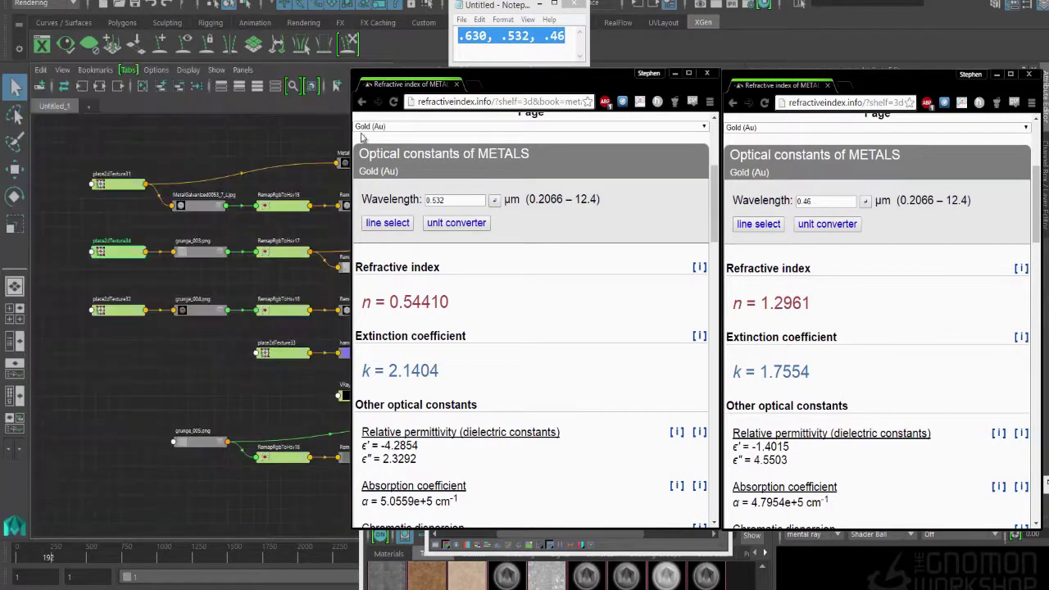
left_click(674, 73)
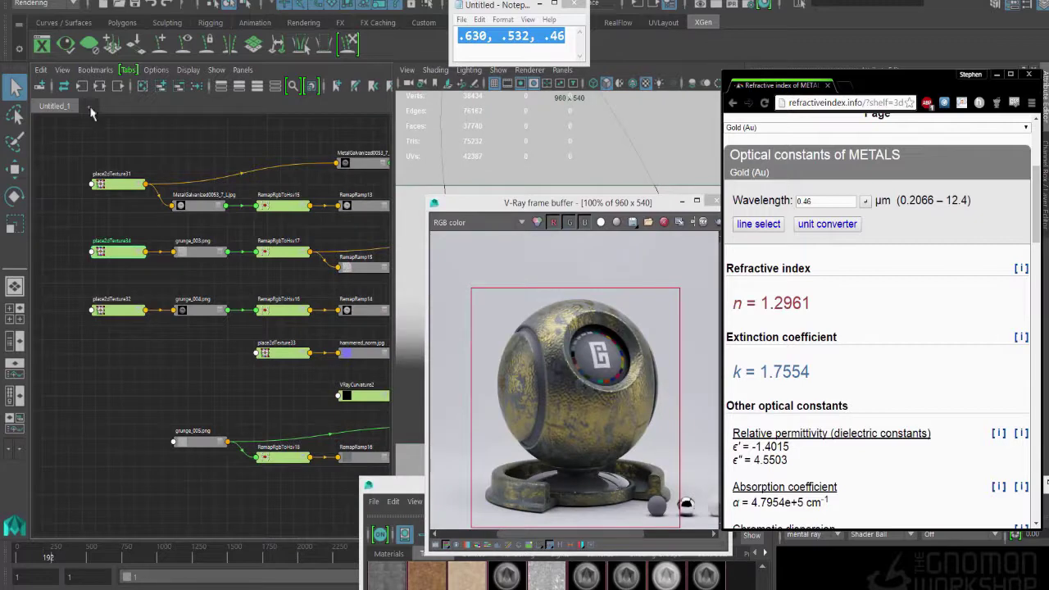
left_click(997, 74)
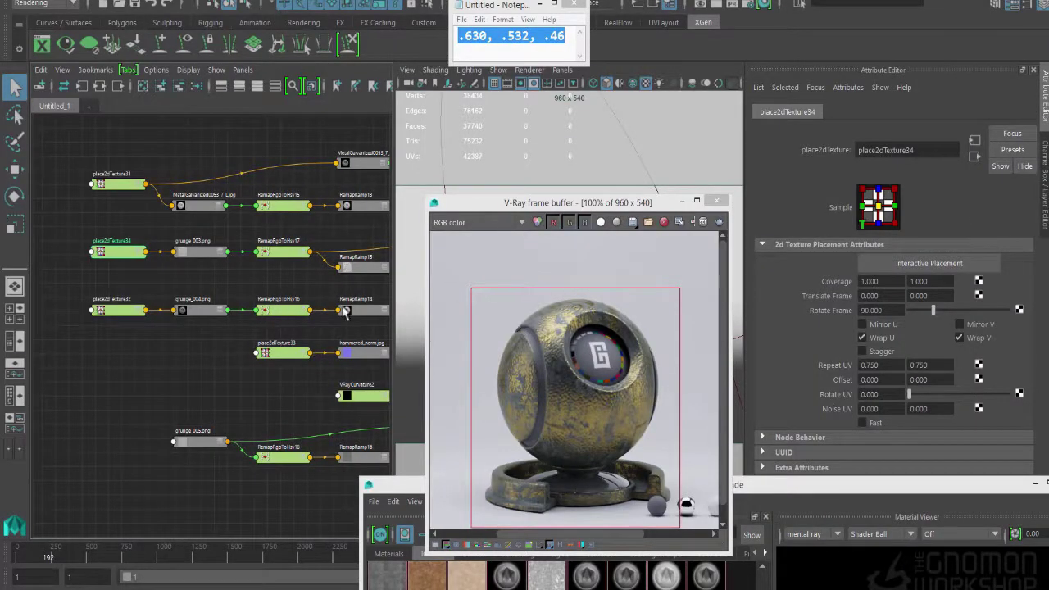
Frame the existing ball material's whole shading network and select its VRayBumpMtl2 node, keeping the V-Ray frame buffer clear of the graph
left_click_drag(544, 205, 801, 242)
left_click(584, 348)
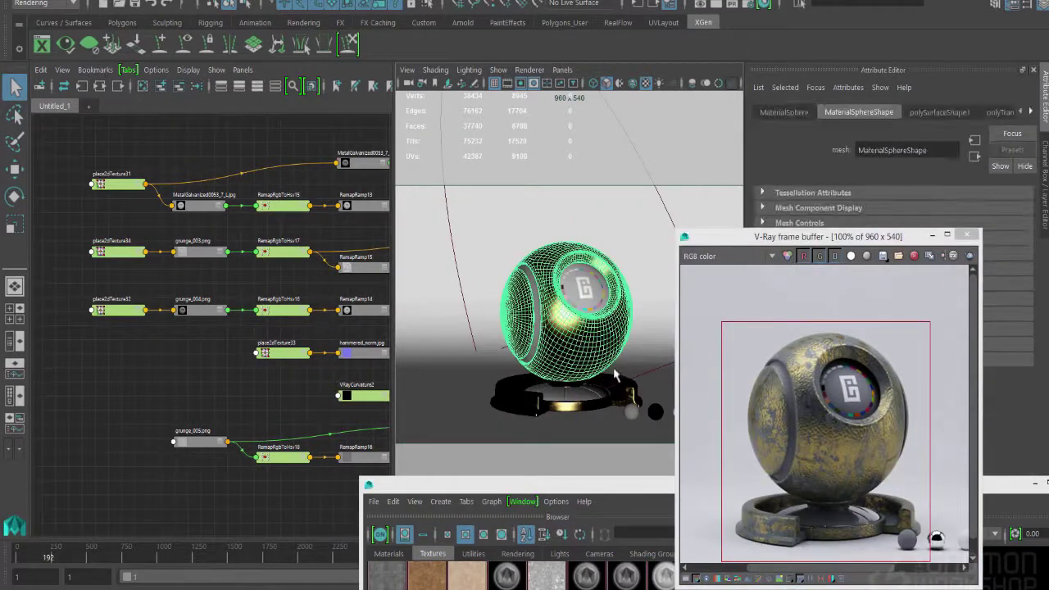
key("a")
left_click(312, 326)
left_click_drag(768, 237, 583, 180)
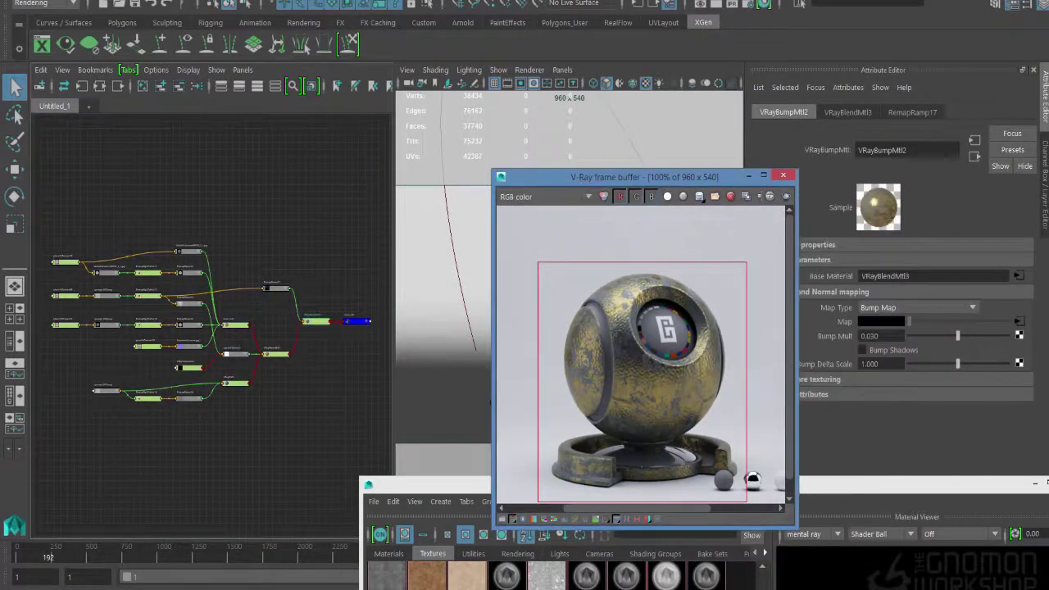
Duplicate VRayBumpMtl2 with its network using Duplicate Special and graph the copy's input connections
left_click(85, 5)
mouse_move(78, 122)
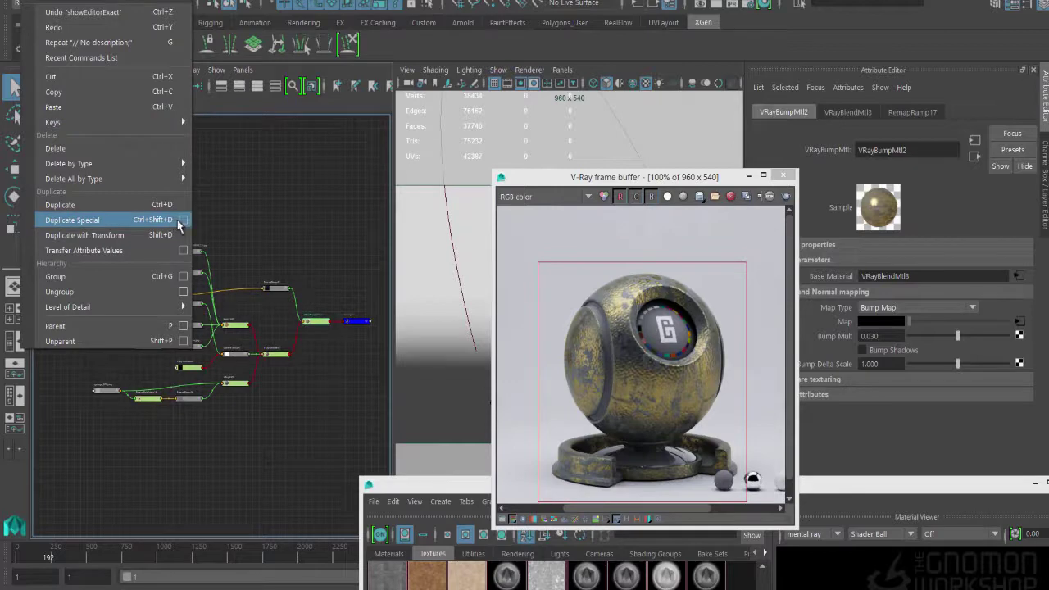
left_click(177, 221)
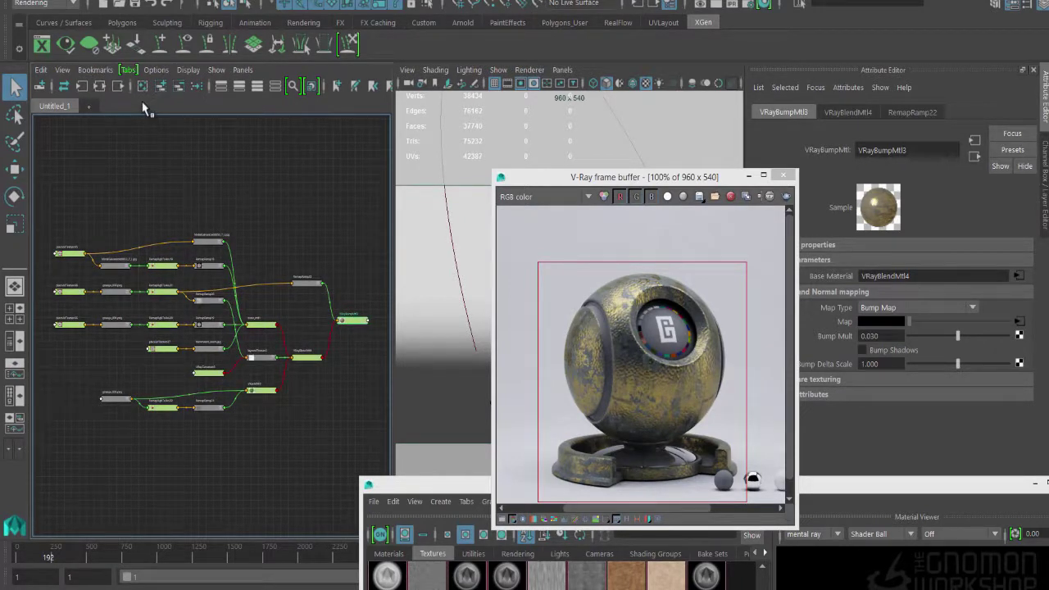
left_click(81, 87)
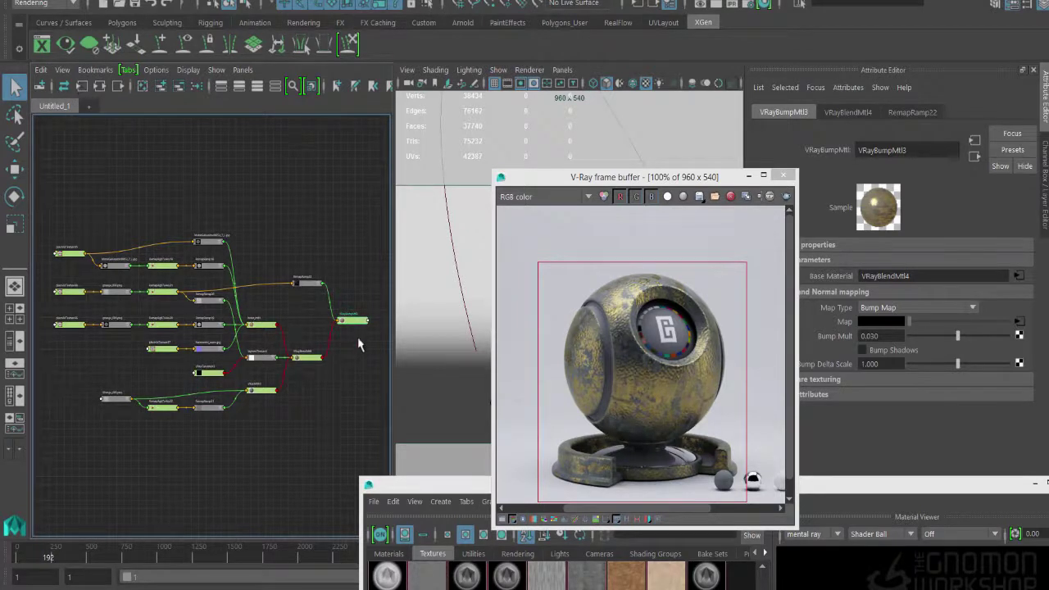
Select the material ball's sphere and base parts and assign the duplicated VRayBumpMtl3 to them
scroll(353, 316, "up", 2)
left_click_drag(623, 177, 786, 210)
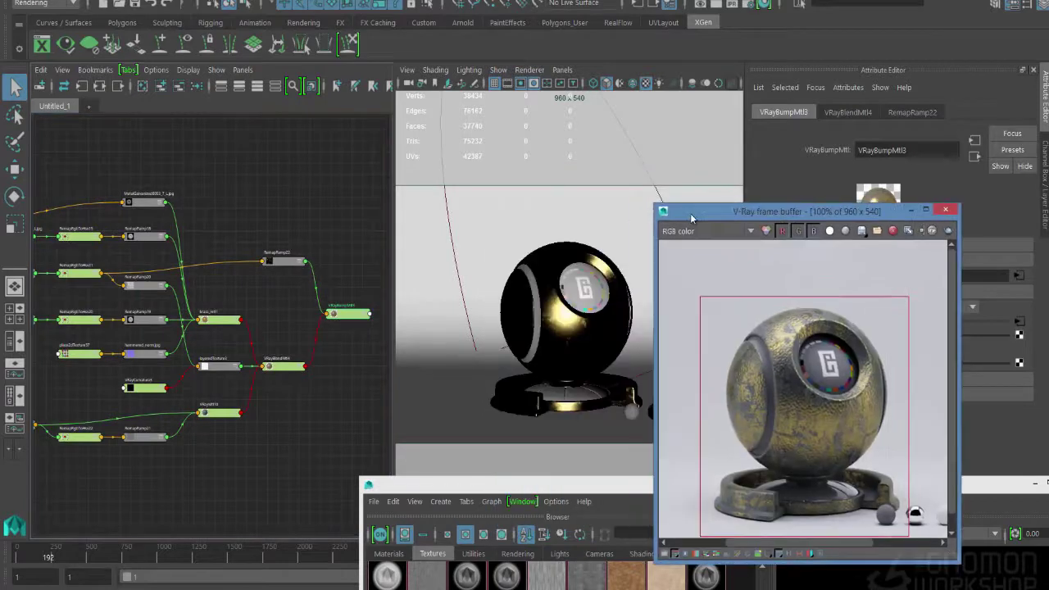
left_click(554, 354)
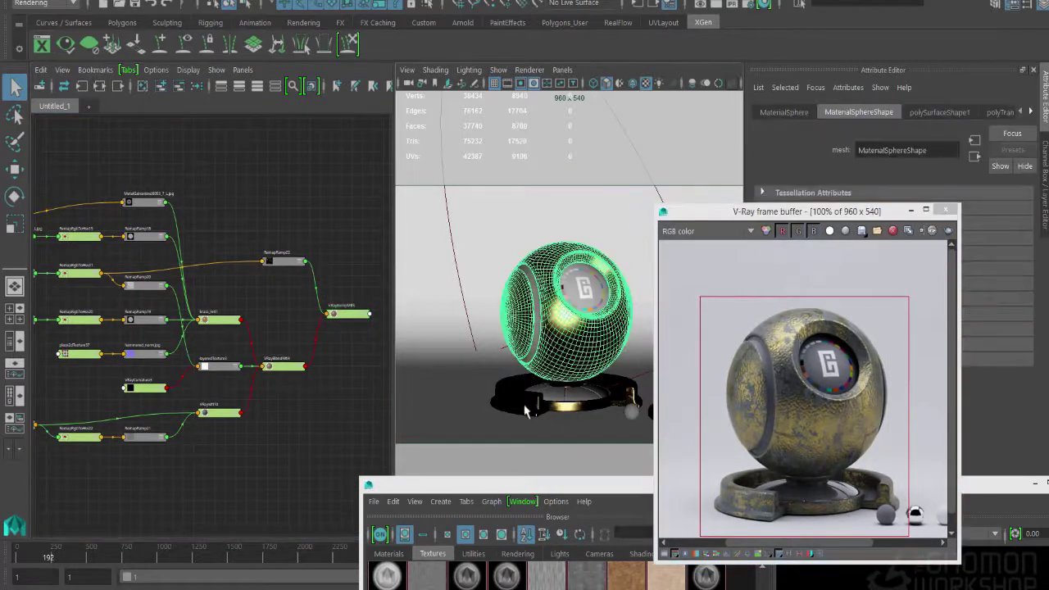
left_click(564, 398, "shift")
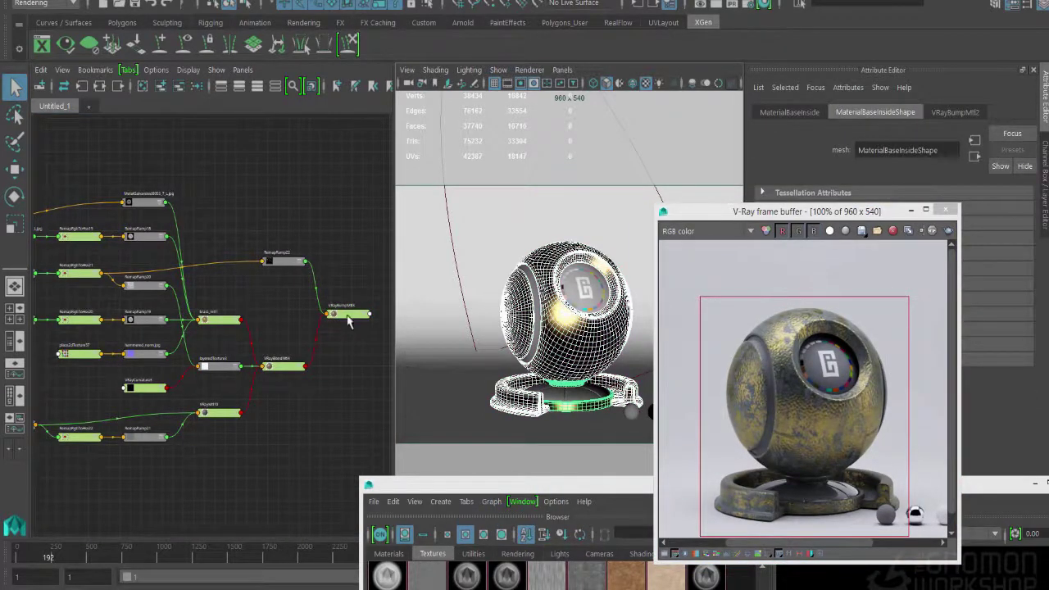
right_click_drag(345, 315, 338, 290)
Rename the duplicated brass_mtl1 material to OSL_dirtyGold
left_click(222, 321)
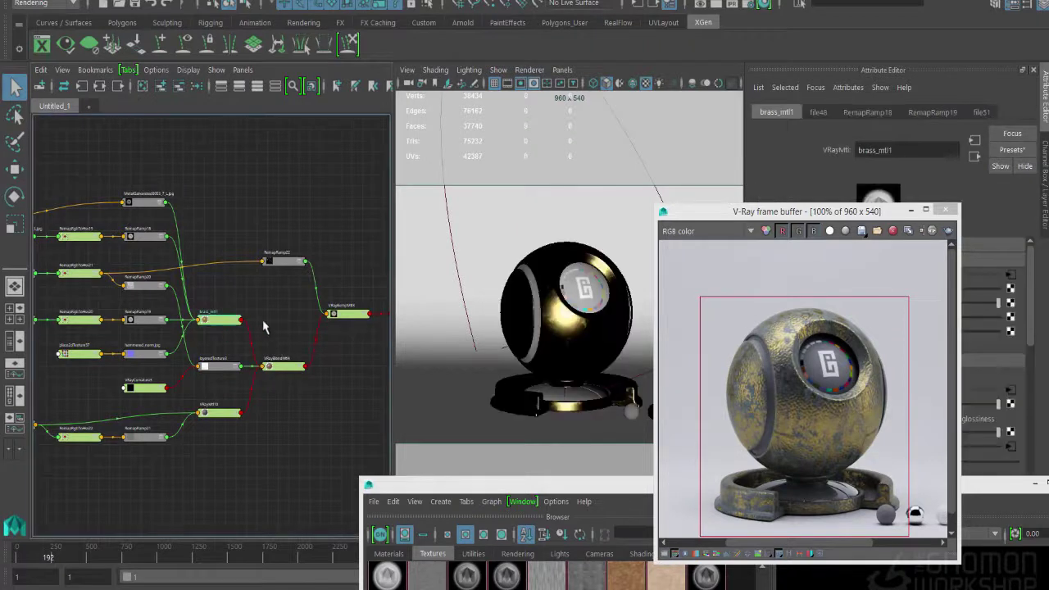
double_click(894, 150)
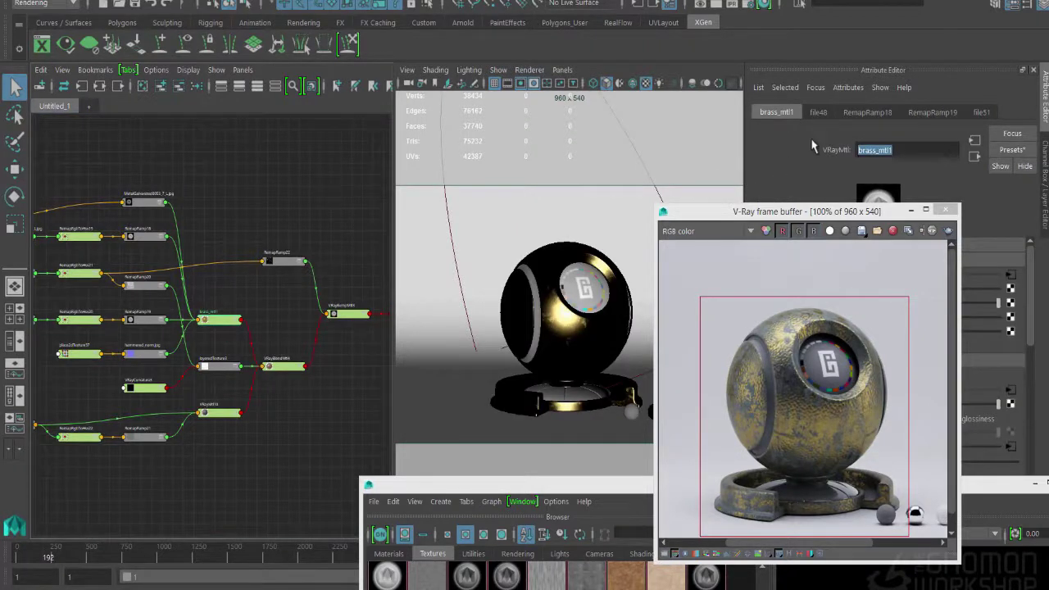
type("OSL_dirtyHold")
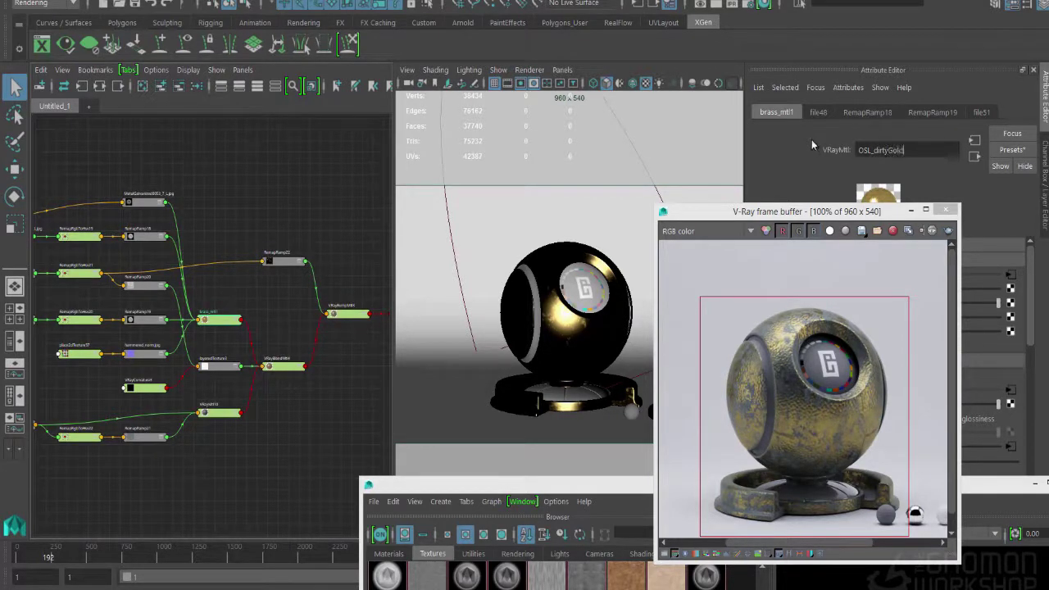
key("Return")
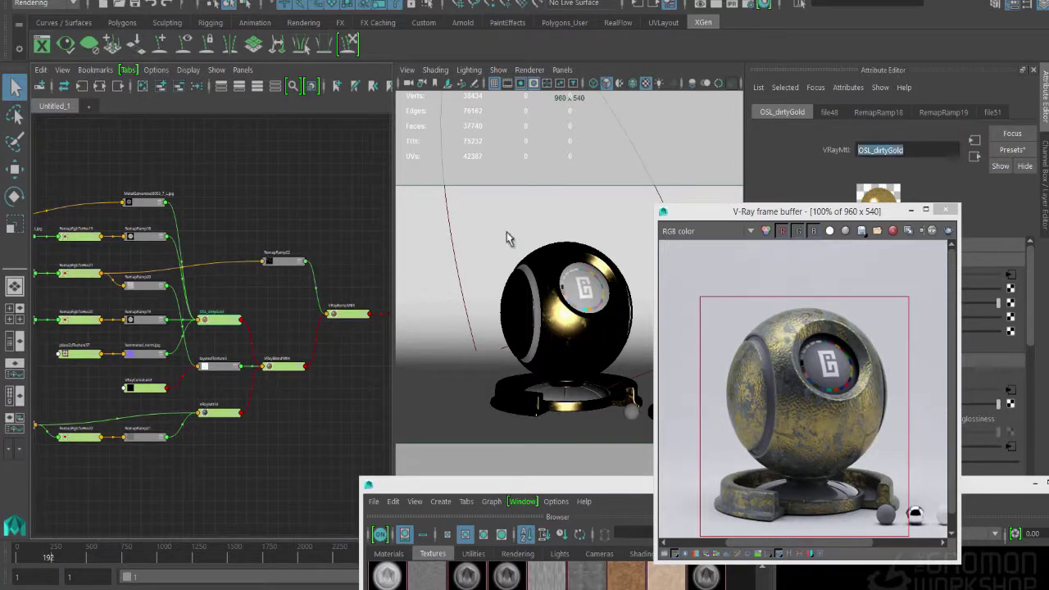
Rename the VRayBumpMtl3SG shading engine to OSL_dirtyGoldSG
middle_click_drag(405, 292, 299, 292, "alt")
left_click(308, 315)
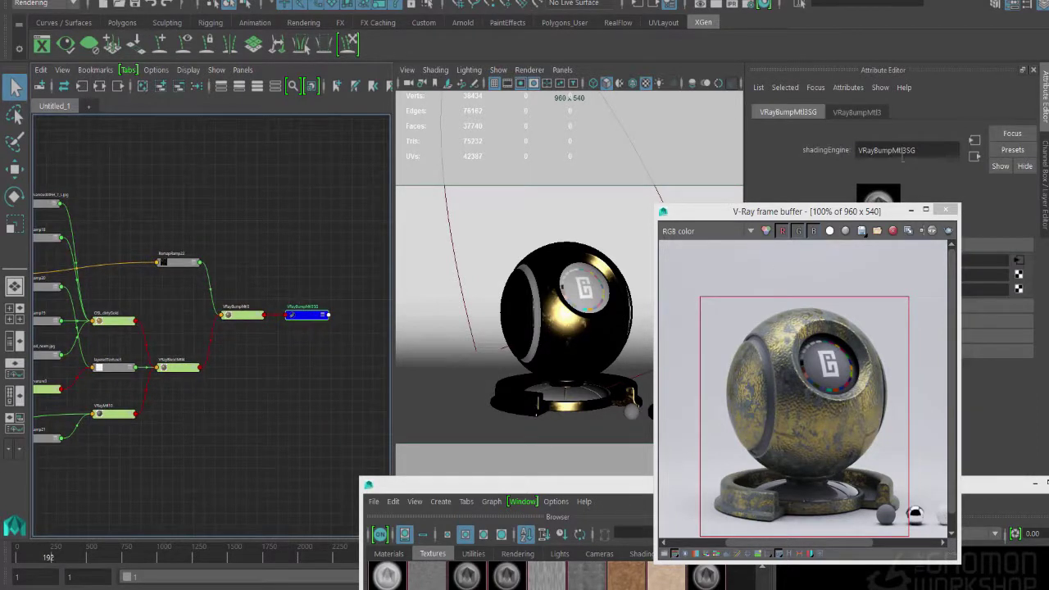
type("OSL_dirtyGold")
key("Return")
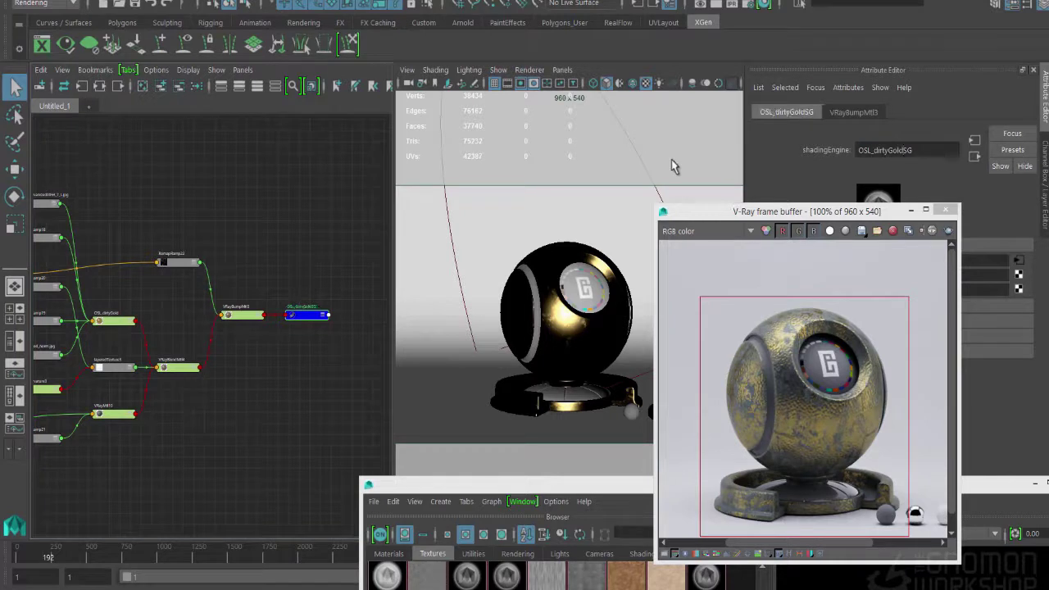
Add a VRayTexOSL texture node below the material network and move the V-Ray frame buffer off its attributes
left_click(138, 225)
middle_click_drag(138, 224, 167, 208, "alt")
key("Tab")
type("vray")
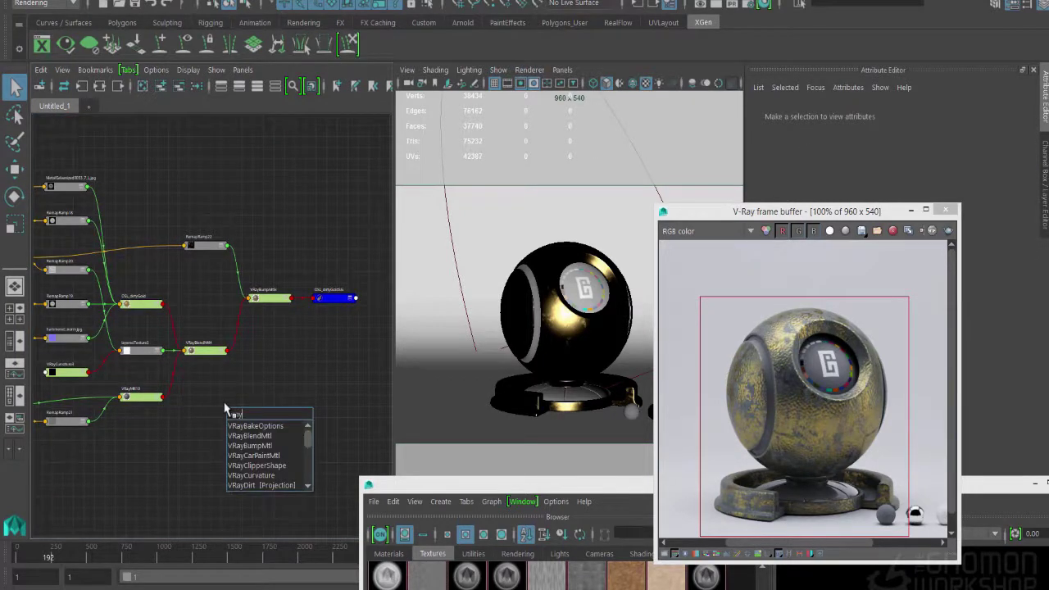
type("tex")
key("Down")
key("Down")
key("Down")
key("Down")
key("Down")
key("Down")
key("Down")
key("Down")
key("Down")
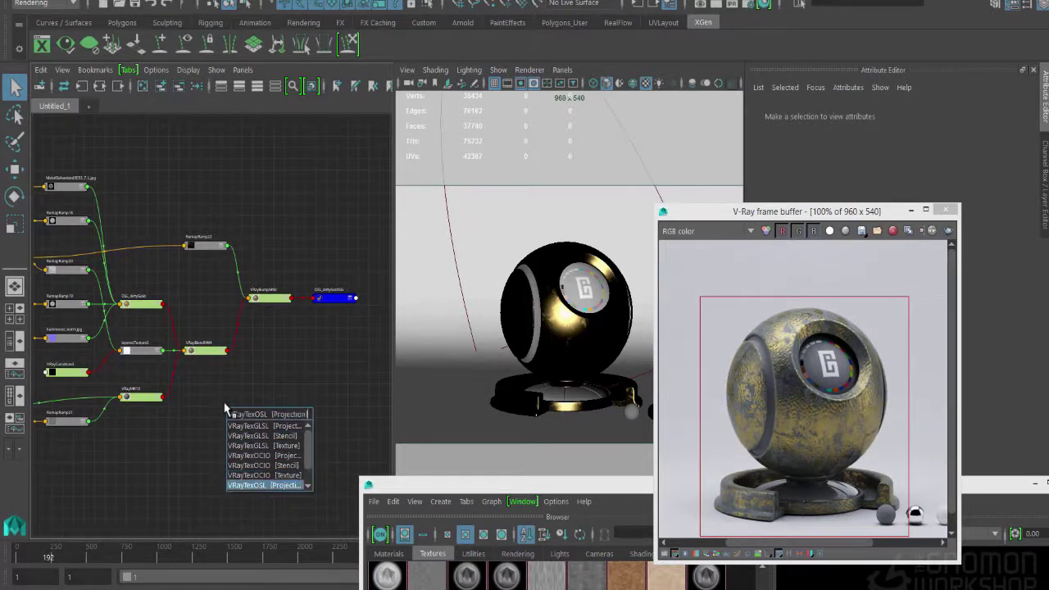
key("Return")
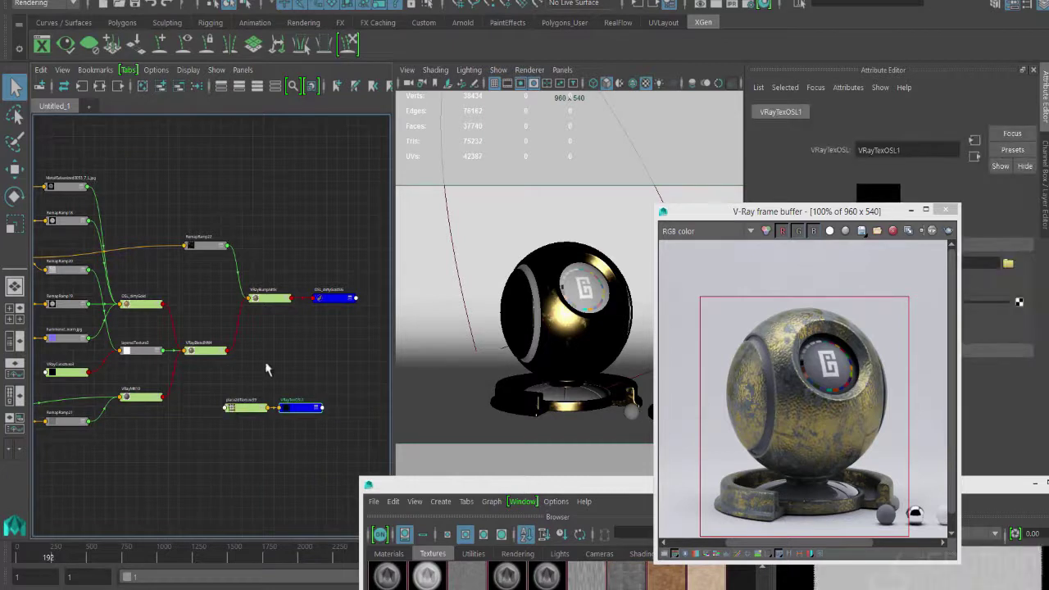
left_click_drag(710, 204, 484, 120)
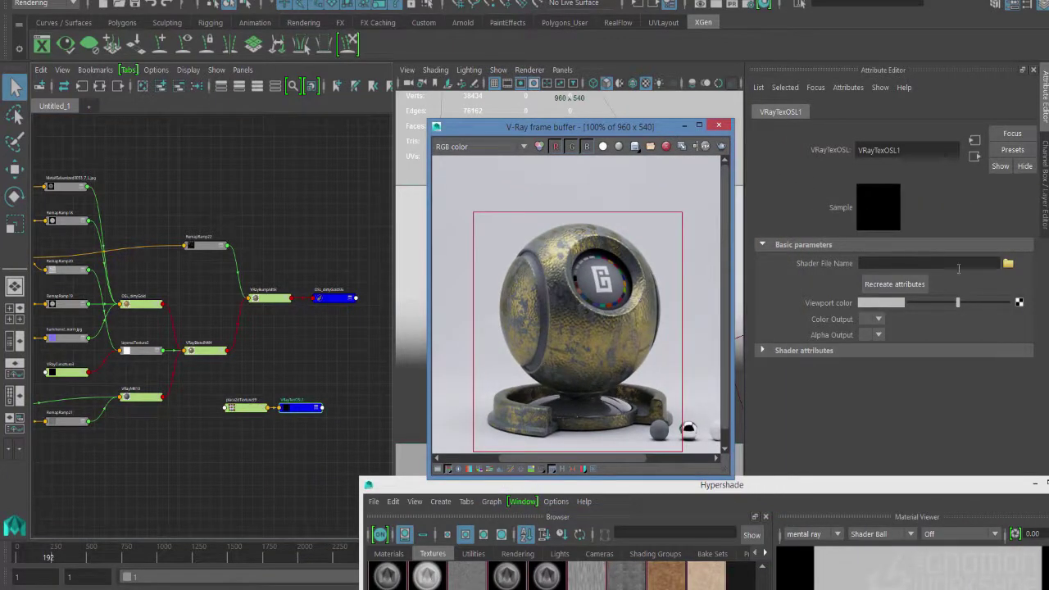
Load complex_ior.osl from the project's sourceimages/textures_chapter/metal/osl folder as the VRayTexOSL texture's shader file
left_click(1005, 263)
left_click(1007, 265)
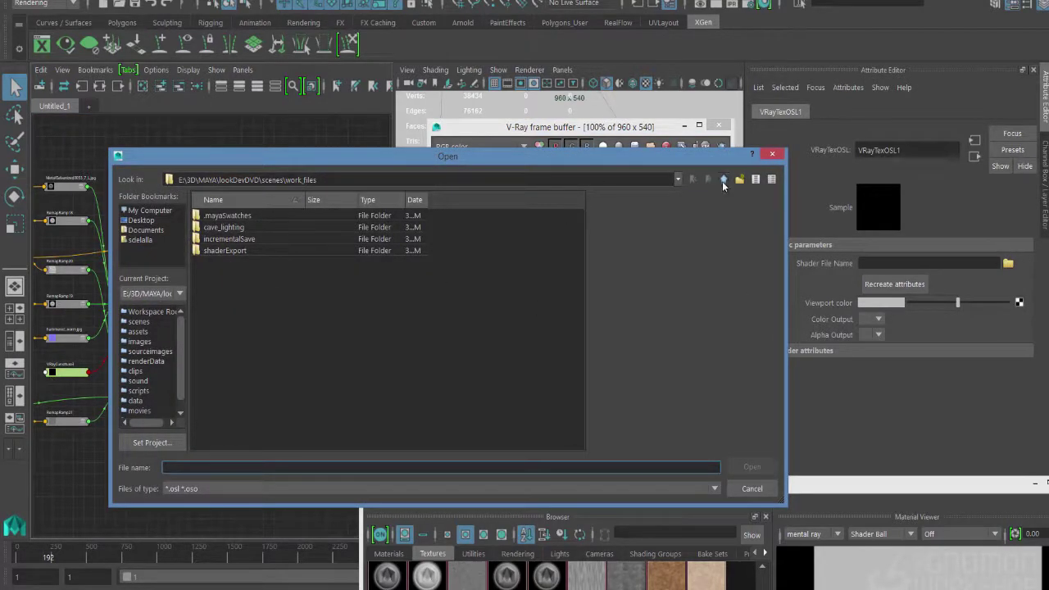
left_click(723, 179)
left_click(724, 179)
double_click(242, 382)
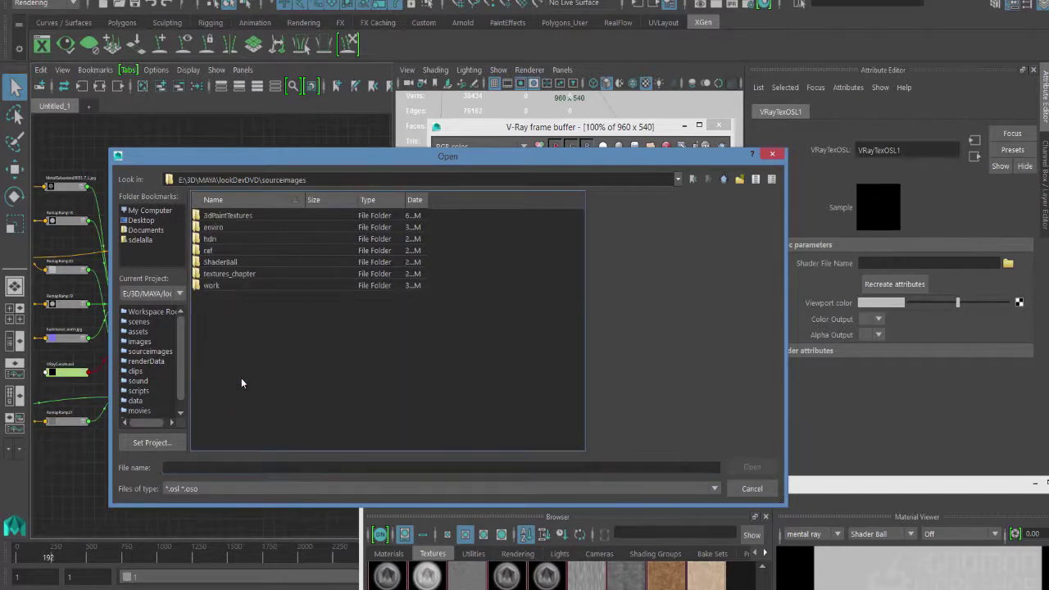
double_click(212, 273)
double_click(213, 276)
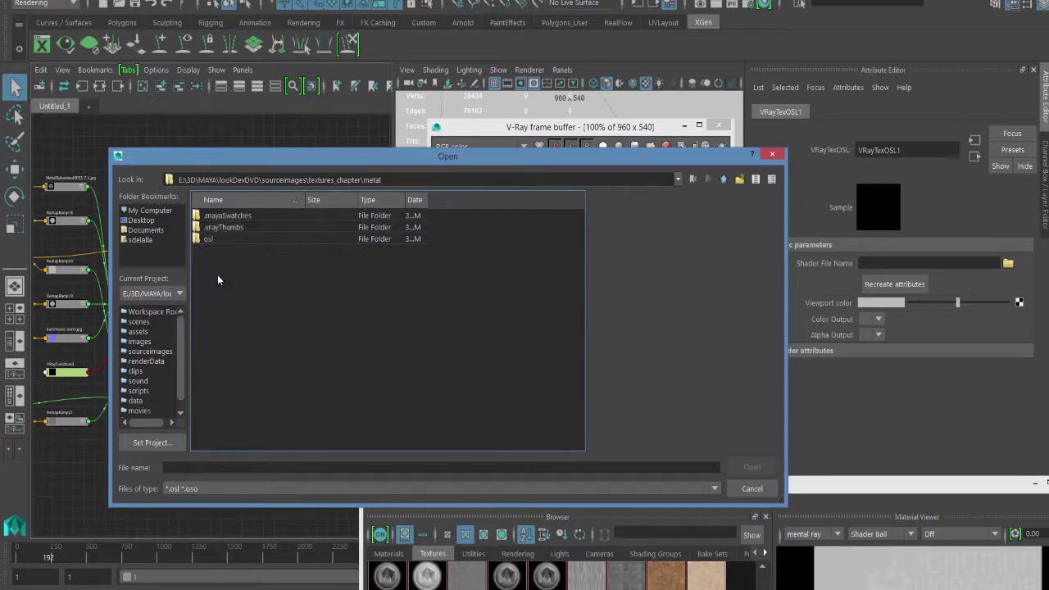
double_click(231, 239)
left_click(222, 216)
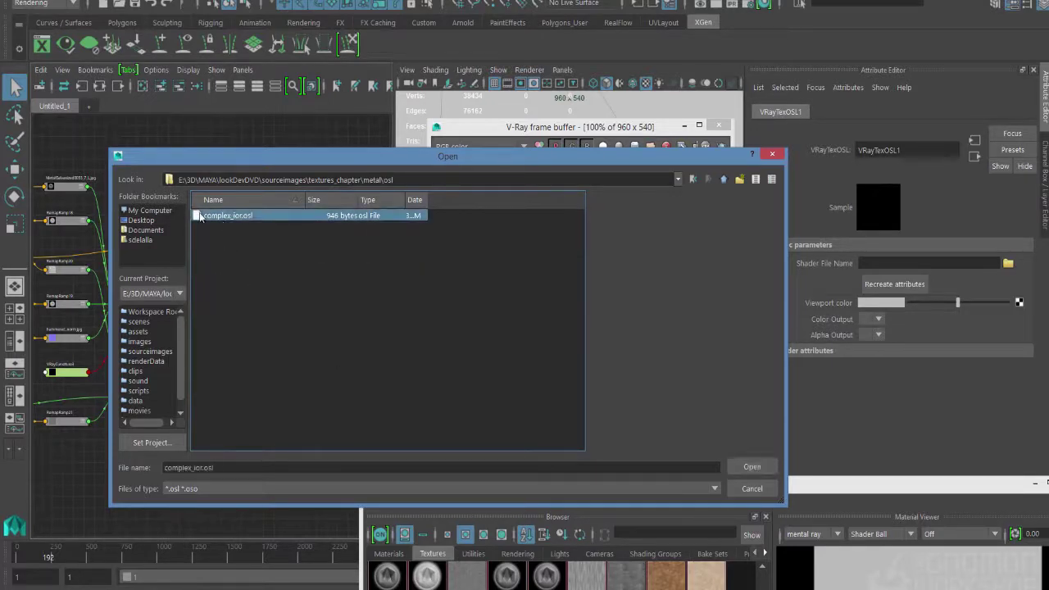
left_click(742, 466)
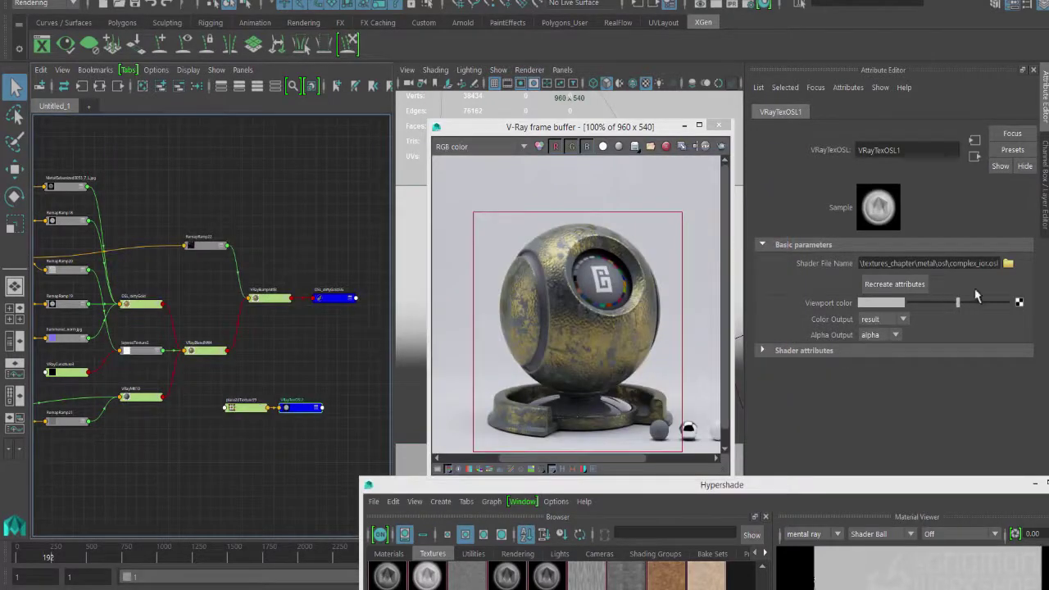
Expand the OSL texture's shader attributes and set its Color Output to Col_Out
left_click(776, 352)
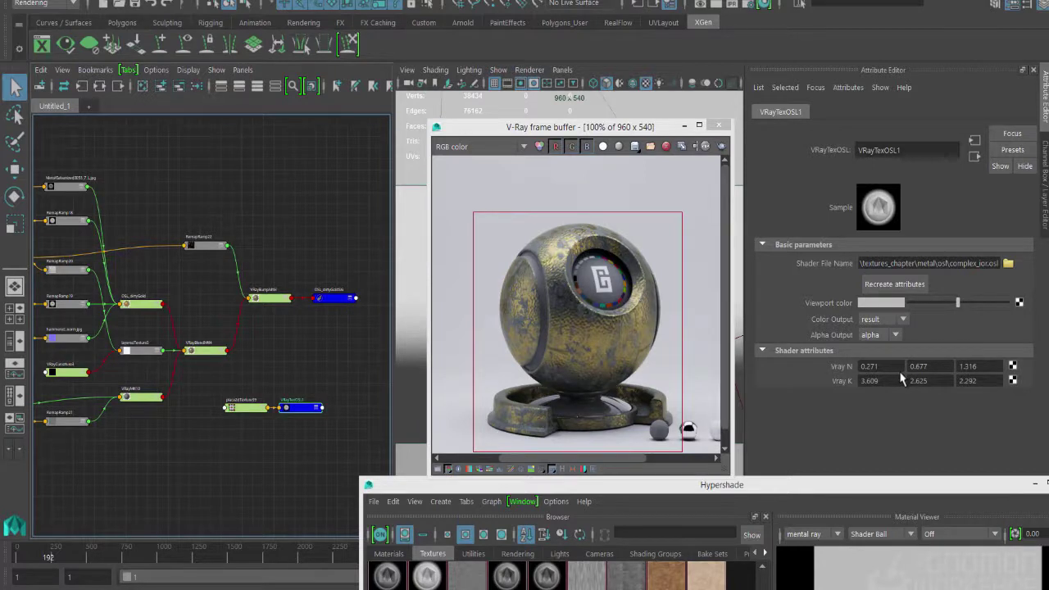
left_click(894, 320)
left_click(893, 324)
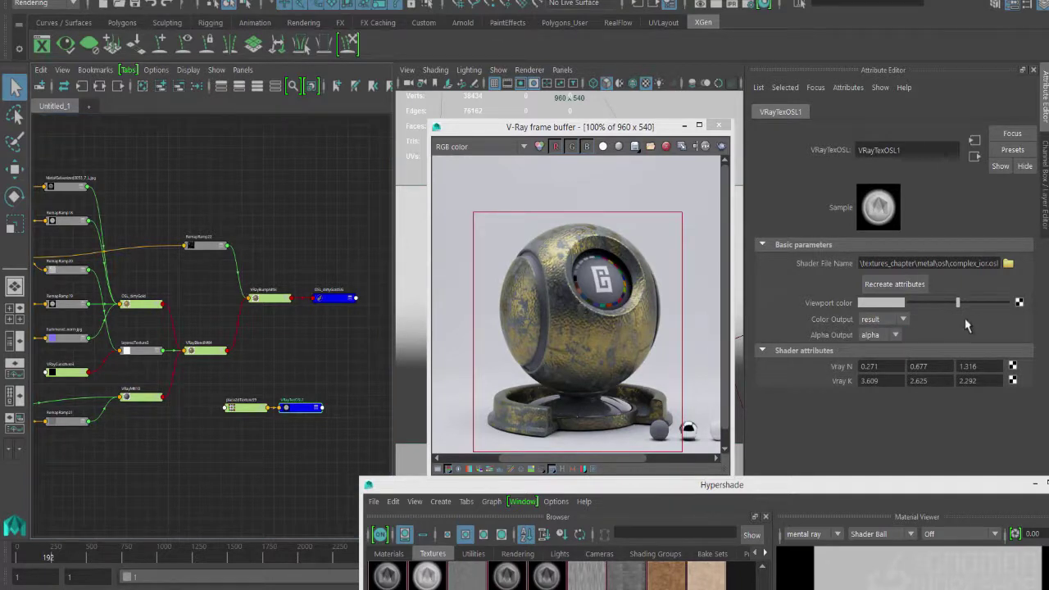
left_click(871, 319)
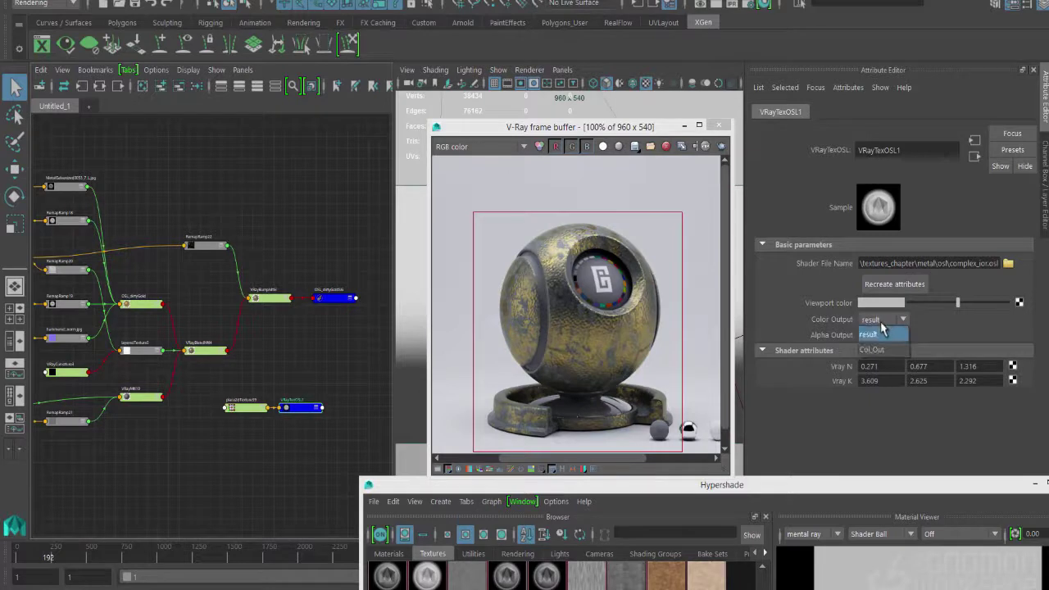
left_click(901, 351)
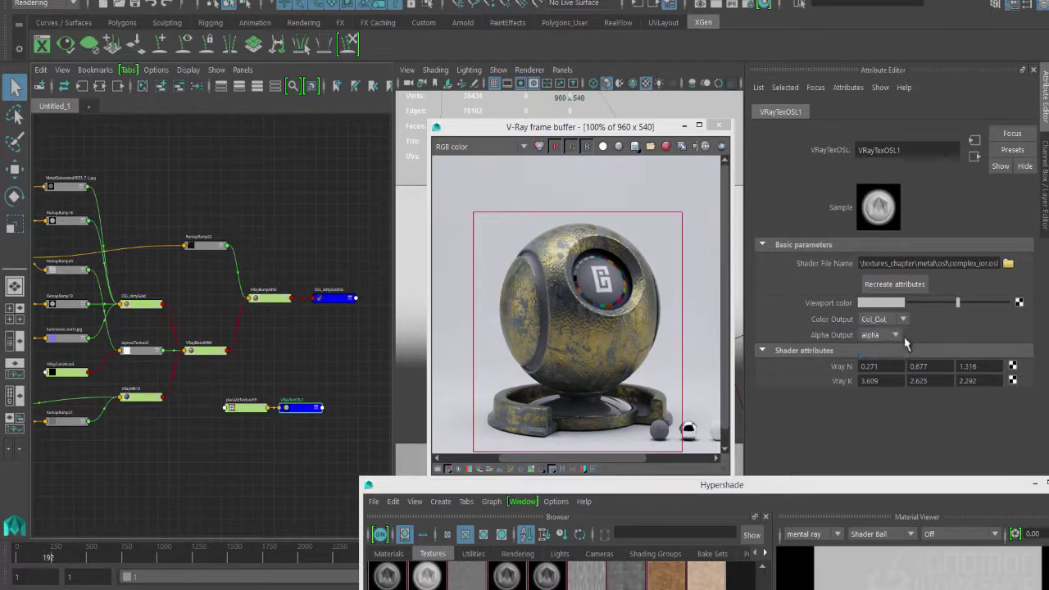
Move the VRayTexOSL and its placement node beside the OSL_dirtyGold material and try connecting the texture to RemapRamp19's color
left_click(286, 399)
left_click_drag(286, 400, 156, 306)
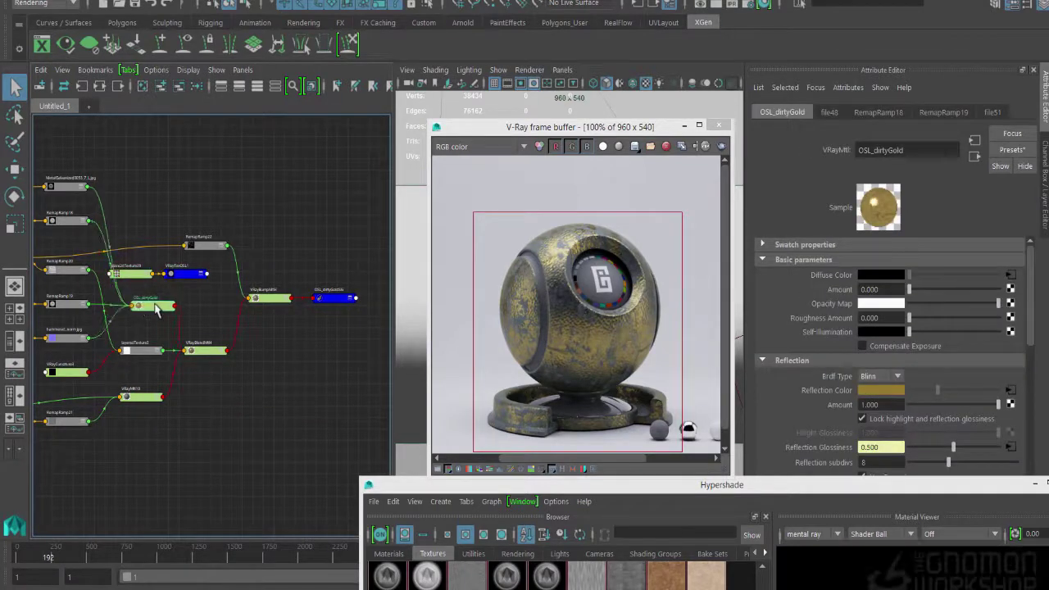
middle_click_drag(116, 323, 190, 333, "alt")
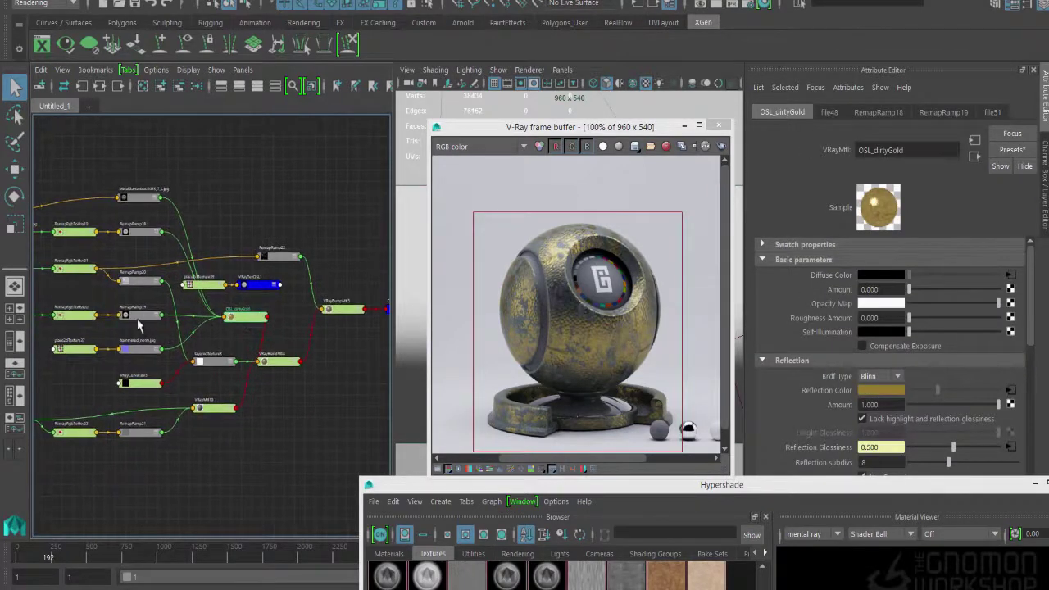
left_click_drag(137, 326, 150, 328)
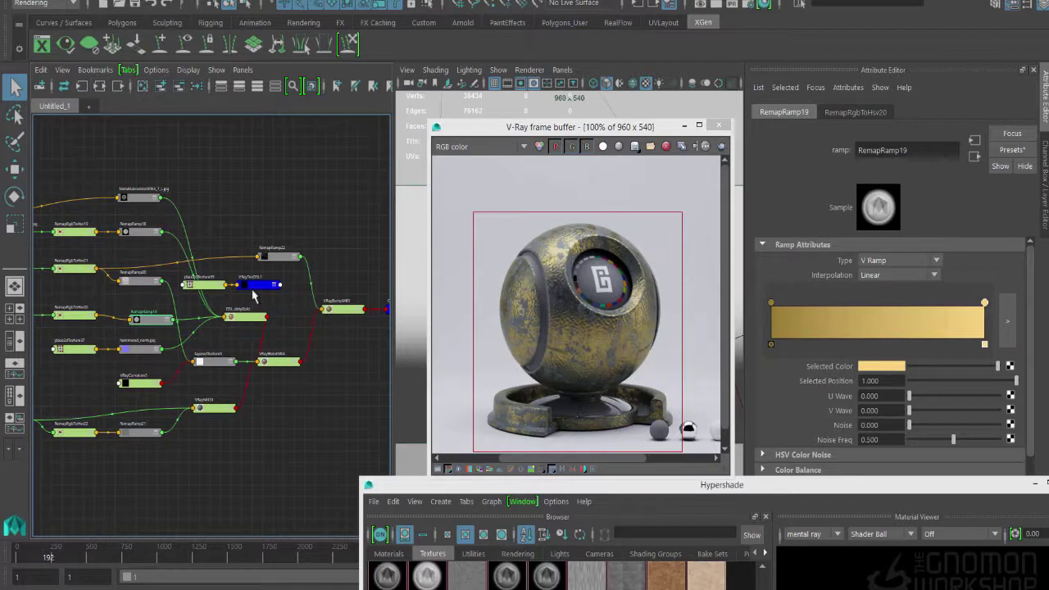
middle_click_drag(253, 289, 830, 373)
Create a gammaCorrect node beside the OSL_dirtyGold material in the node graph
left_click(285, 322)
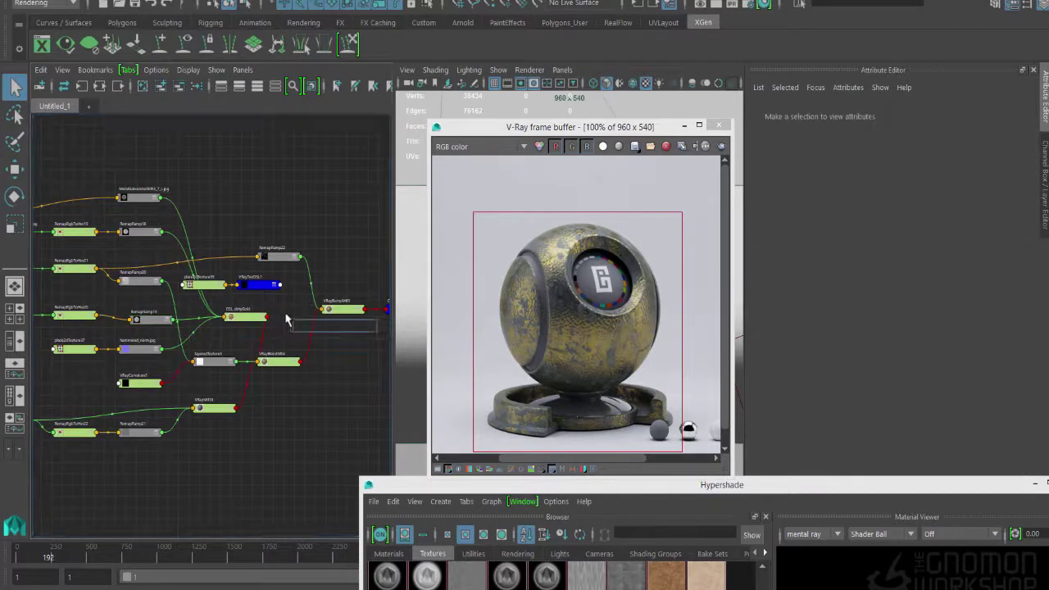
type("gam")
key("Down")
key("Down")
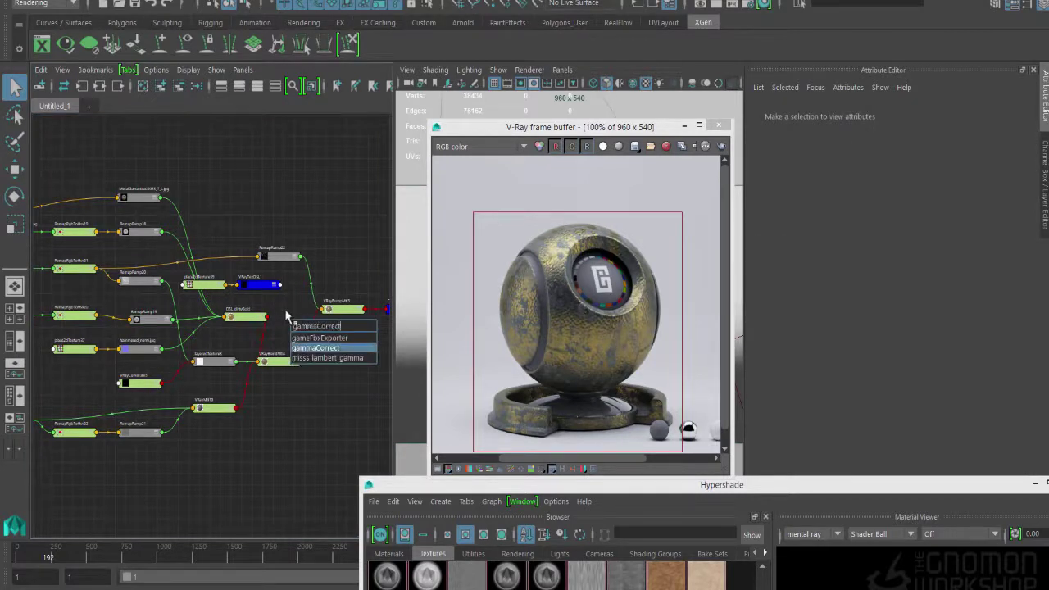
key("Return")
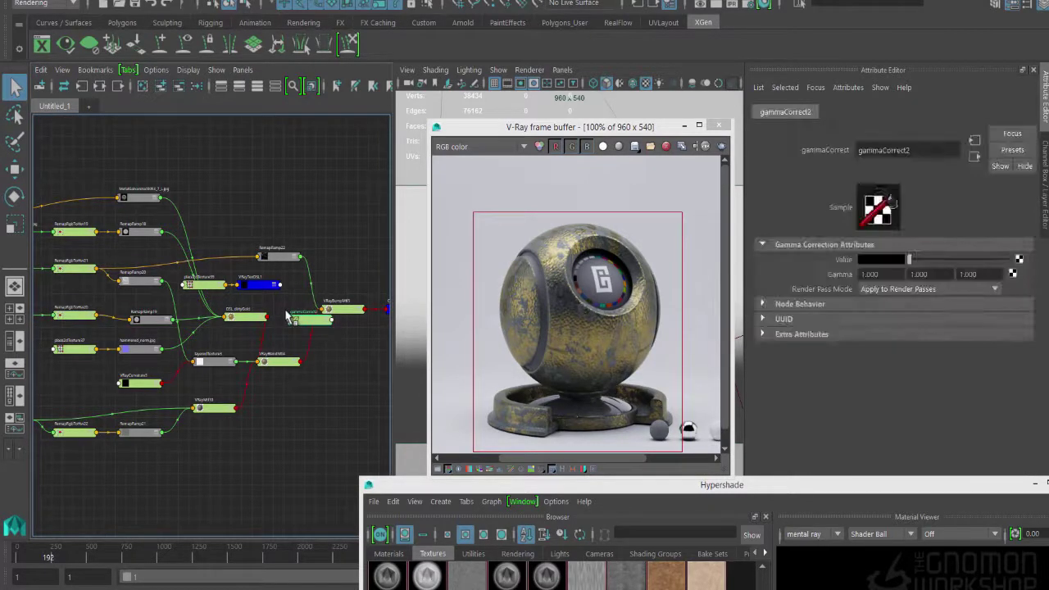
Set all three gamma values of the gammaCorrect node to 0.454
left_click(901, 274)
type("0.454")
key("Tab")
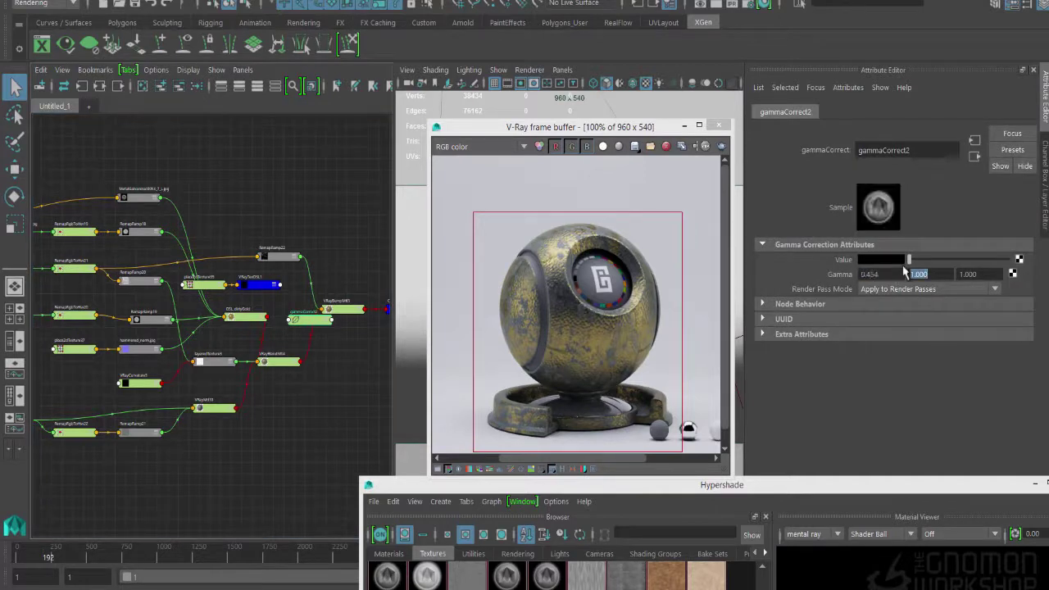
type("0.454")
key("Tab")
key("BackSpace")
key("Return")
Connect the OSL texture to the gammaCorrect value and the gammaCorrect to RemapRamp19's end color, placing it near the material
left_click(264, 291)
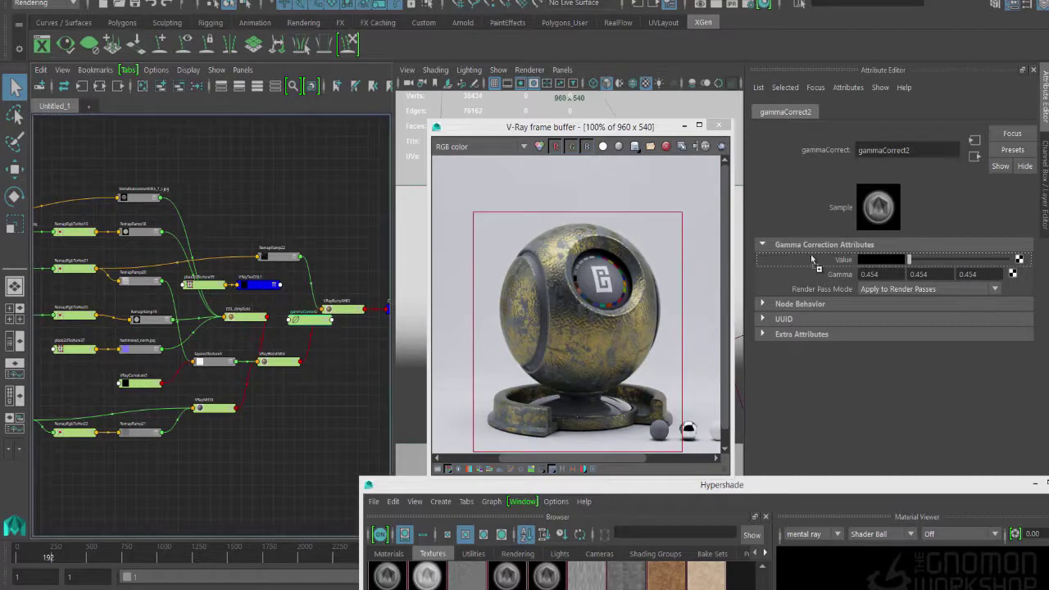
left_click(148, 325)
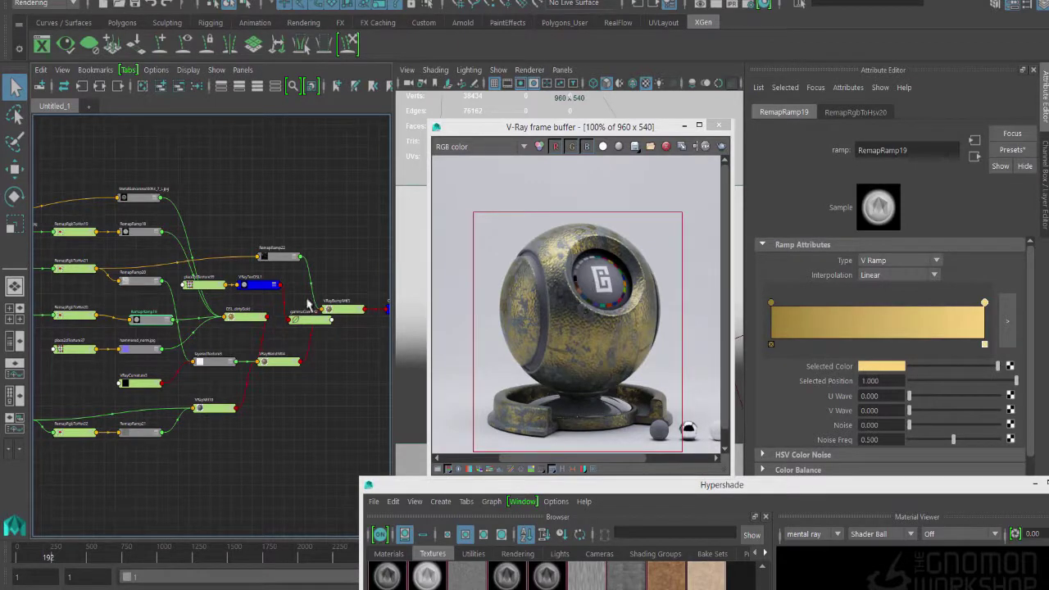
middle_click_drag(301, 330, 872, 369)
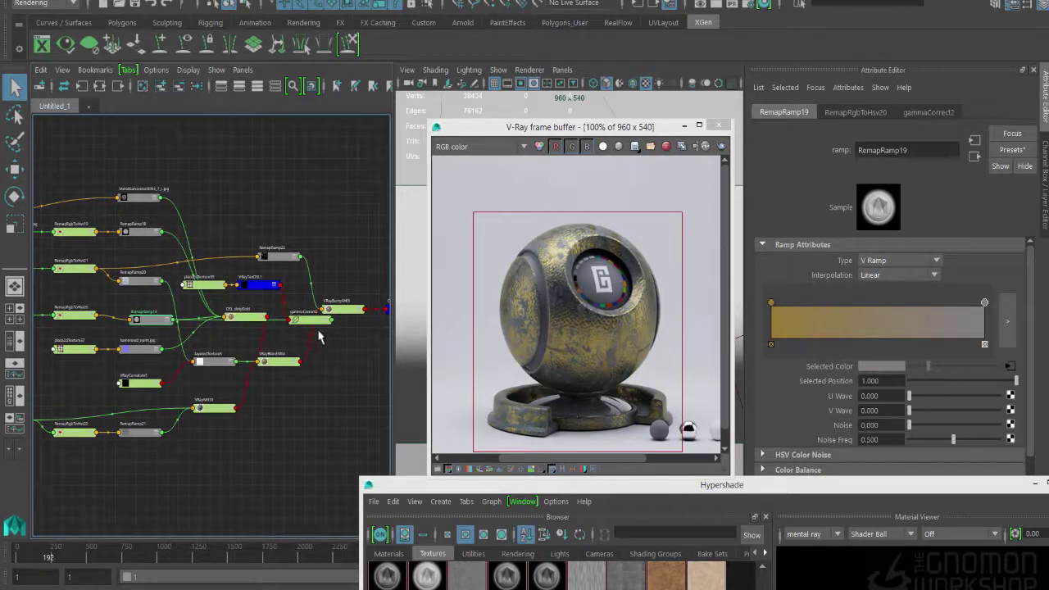
left_click_drag(316, 331, 278, 315)
Set the OSL texture's Color Output back to Col_Out and check the gammaCorrect and OSL_dirtyGold attributes
left_click(256, 315)
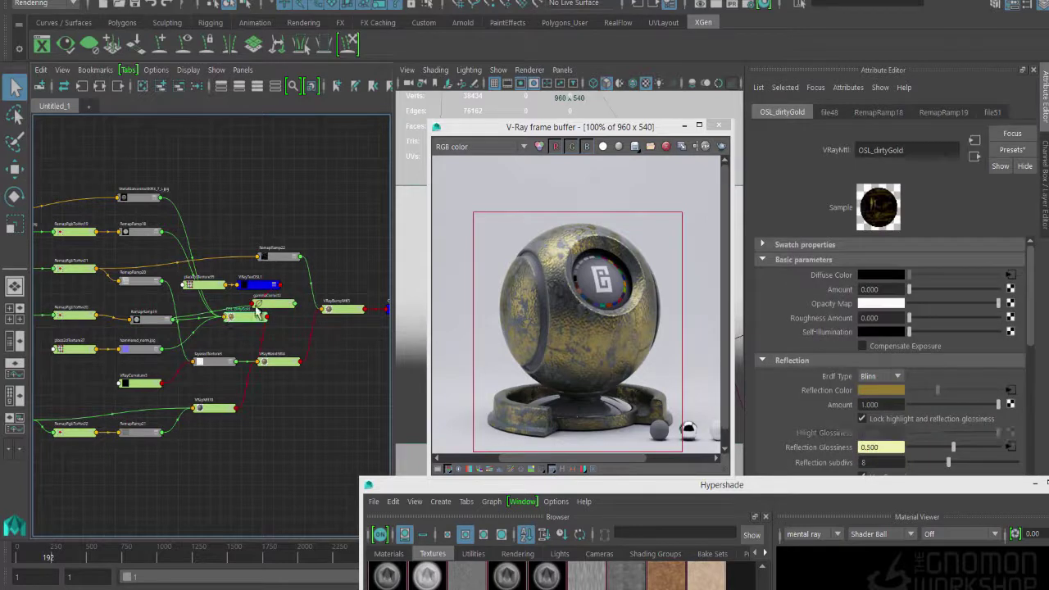
left_click(246, 282)
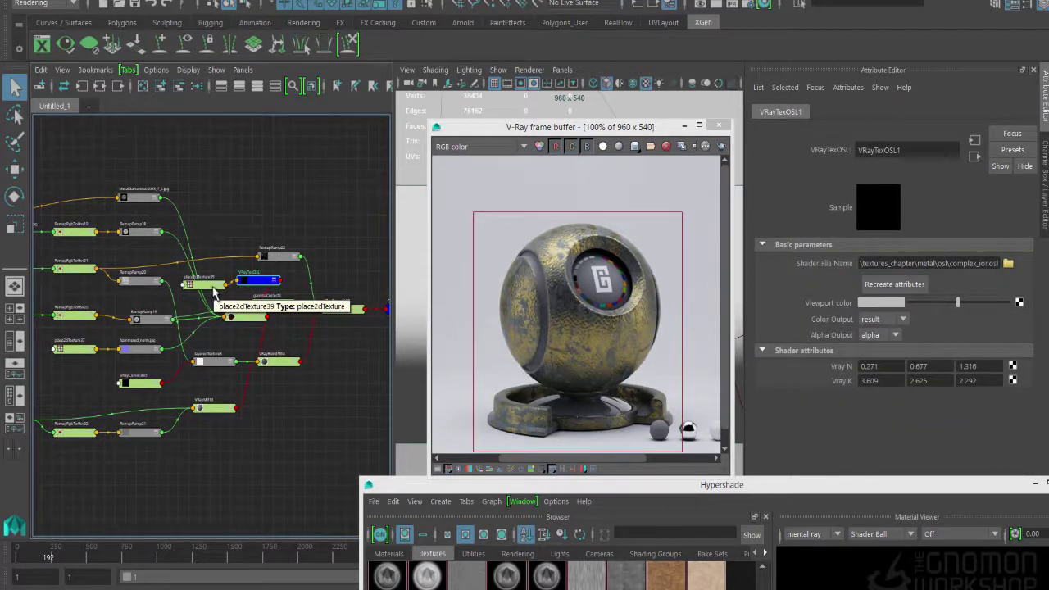
left_click(901, 319)
left_click(893, 347)
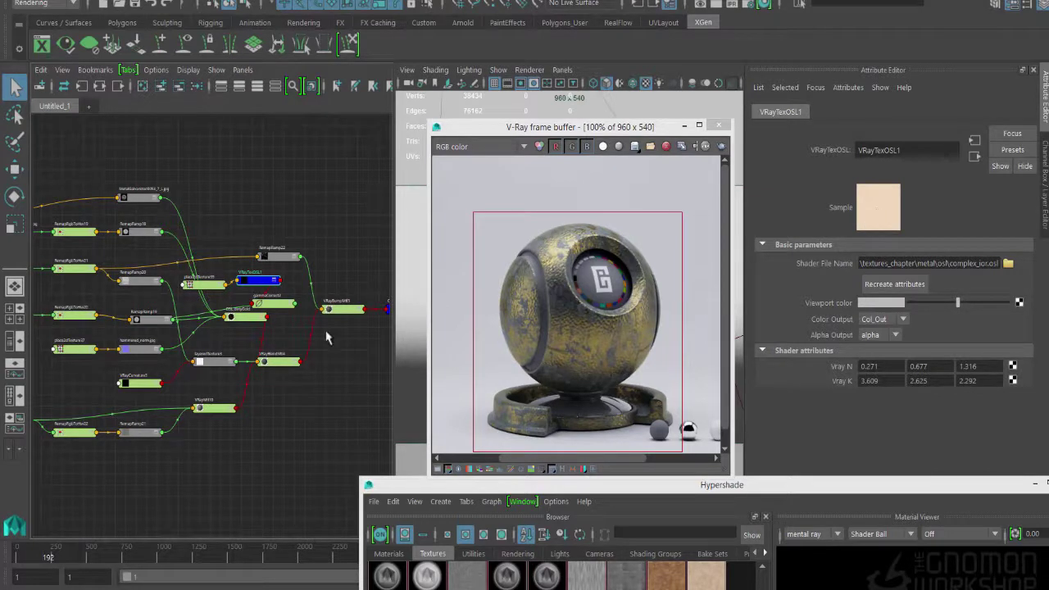
left_click(268, 308)
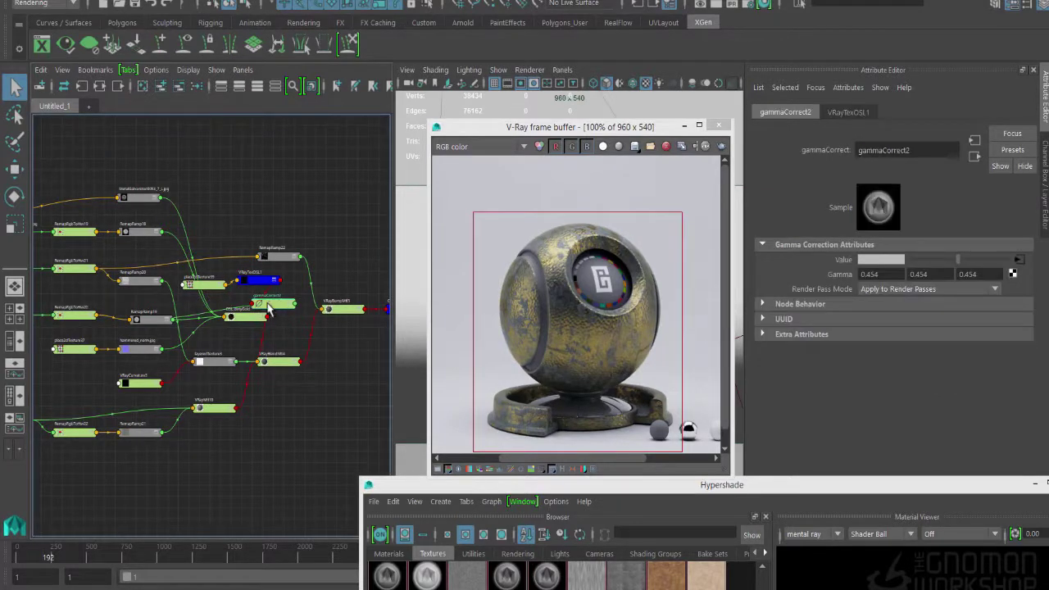
left_click(235, 317)
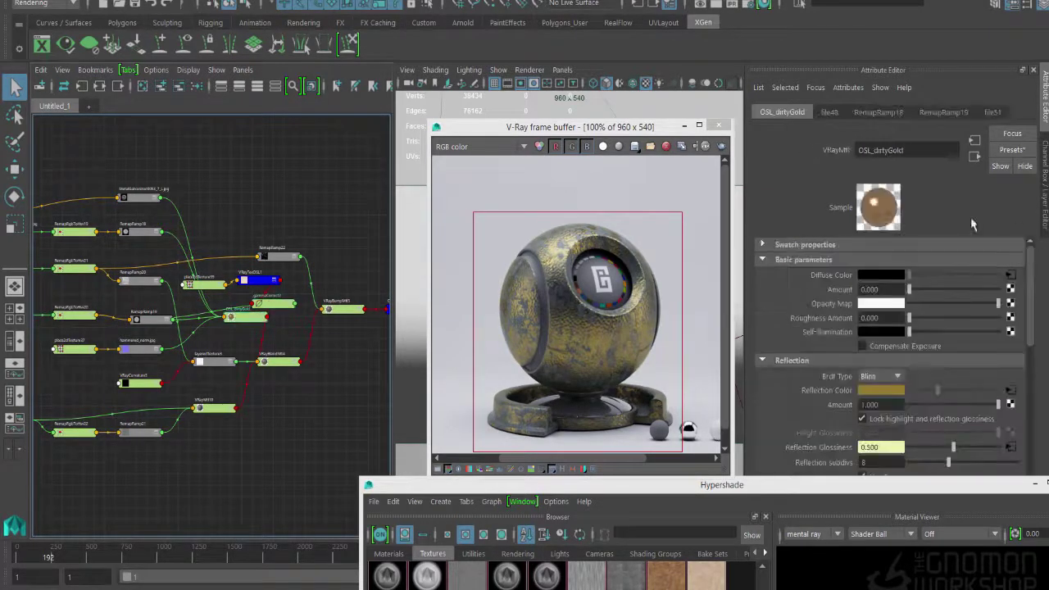
Delete the gold color entry at position 0 of RemapRamp19 and reselect the OSL_dirtyGold material
left_click(151, 320)
left_click(771, 344)
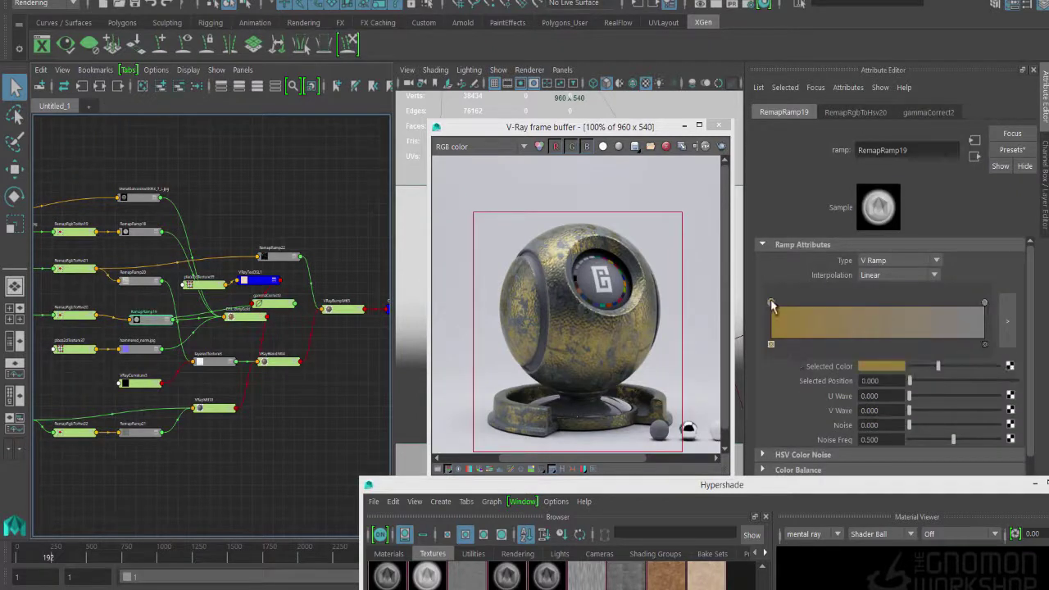
left_click(882, 366)
left_click(770, 344)
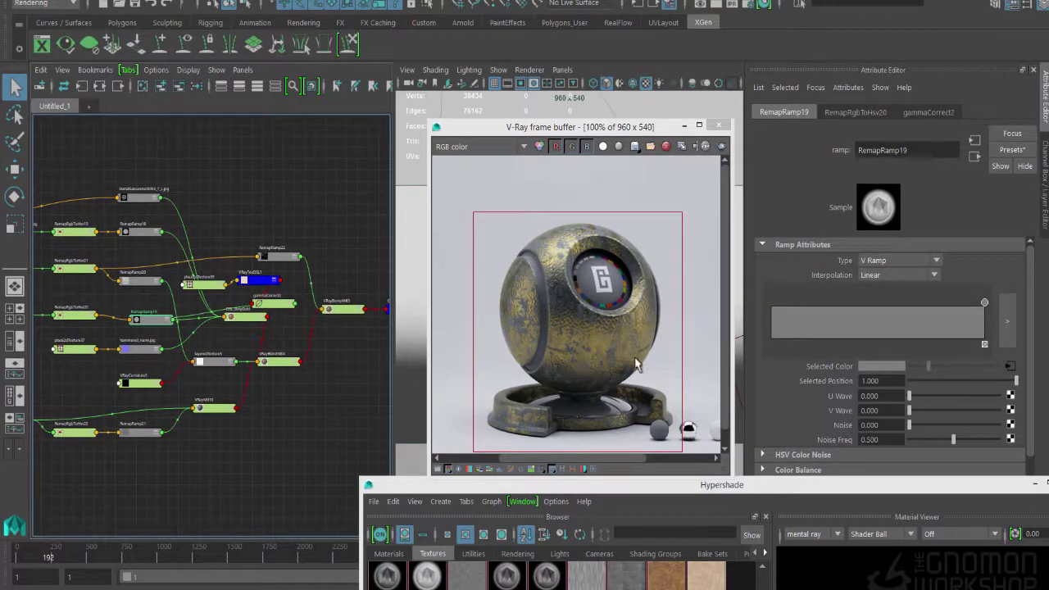
left_click(245, 321)
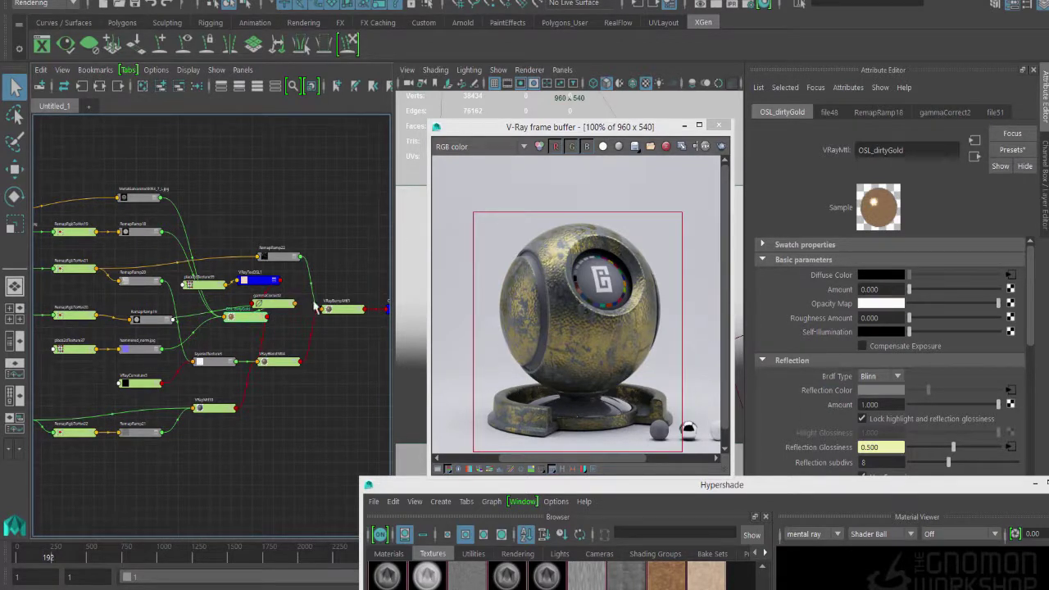
Render the material ball with the OSL gold material, moving the V-Ray frame buffer aside and back
left_click(407, 246)
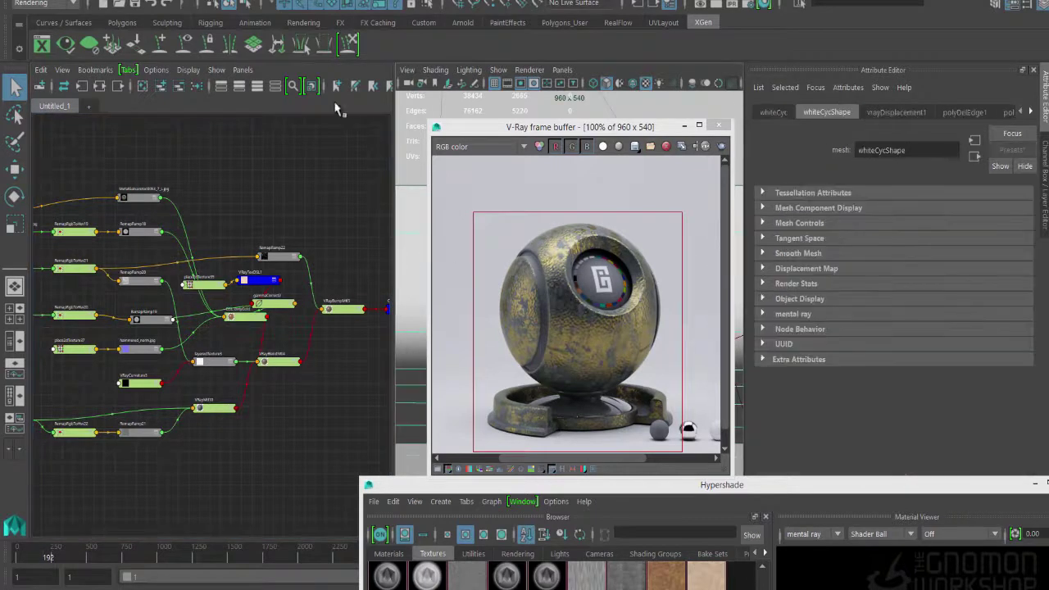
left_click_drag(557, 126, 767, 141)
left_click(565, 311)
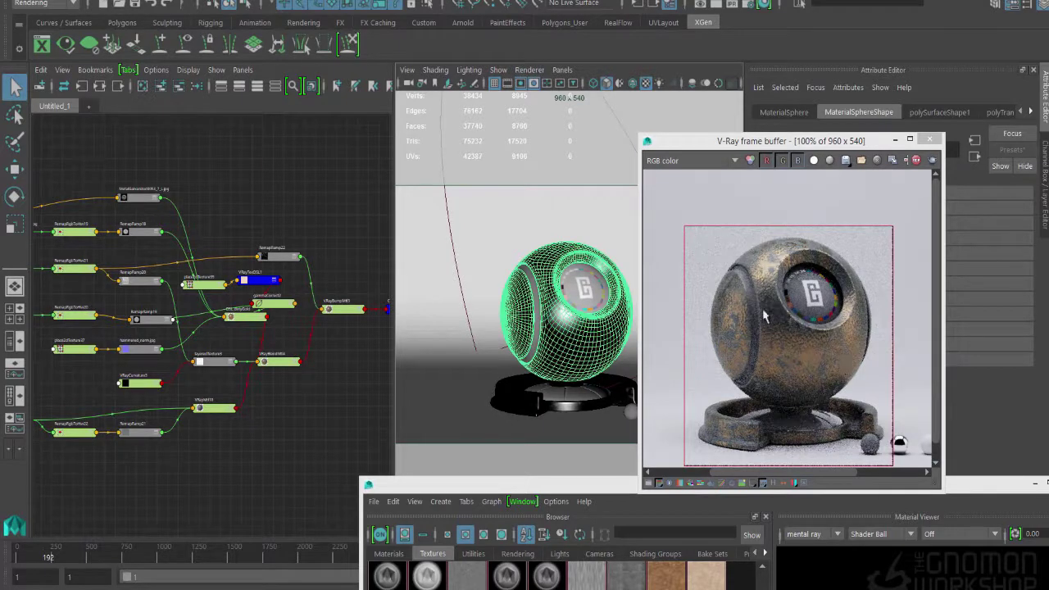
left_click_drag(751, 146, 547, 120)
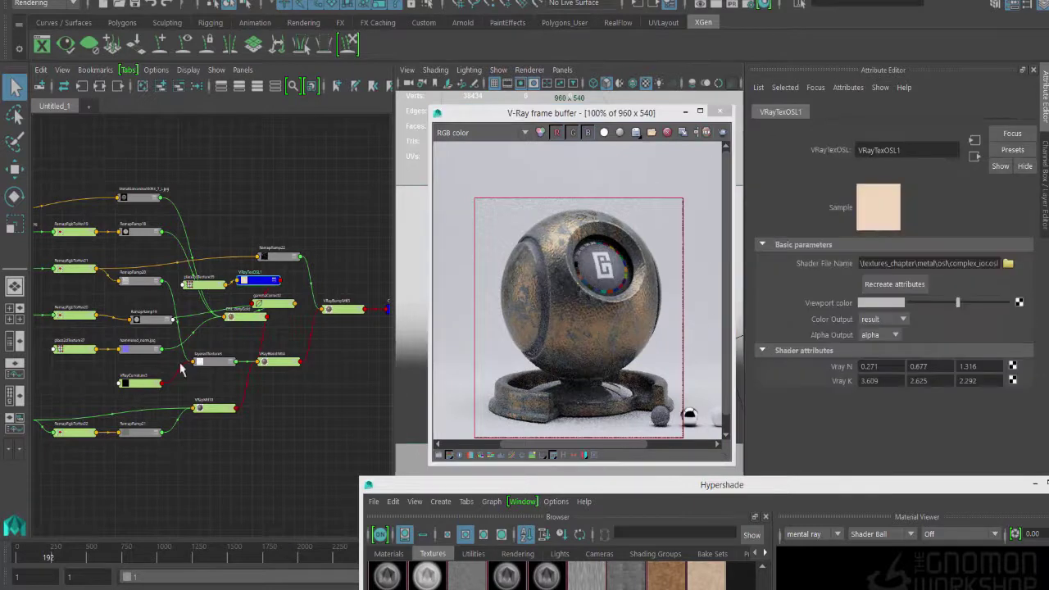
Set the OSL texture's Vray N values to 0.1986, 0.544 and 1.296
left_click(281, 260)
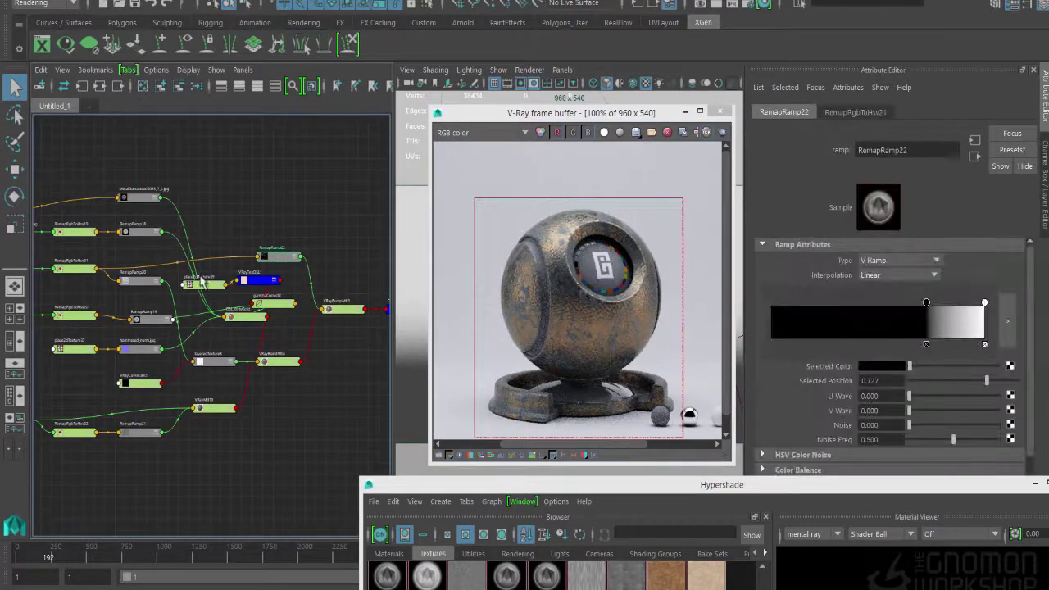
left_click(250, 283)
double_click(870, 366)
key("BackSpace")
type(".1986")
key("Tab")
type(".544")
key("Tab")
type("1.296")
key("Tab")
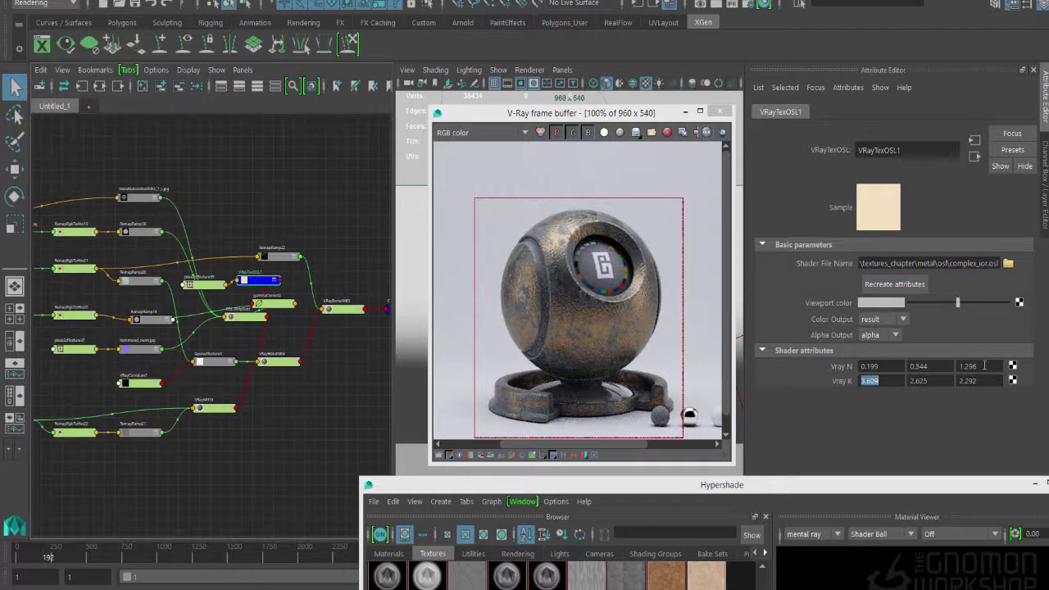
Set the OSL texture's Vray K values to 3.228, 2.14 and 1.755 and render the material ball again
type("3.228")
key("Tab")
type("2.34")
key("Tab")
type("1.755")
key("Return")
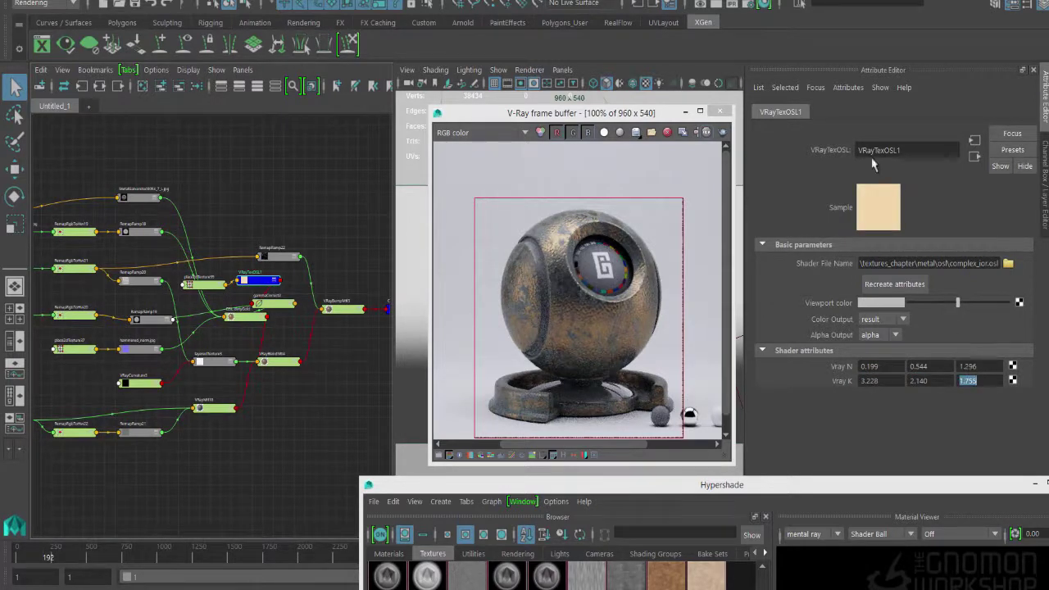
left_click_drag(538, 114, 568, 115)
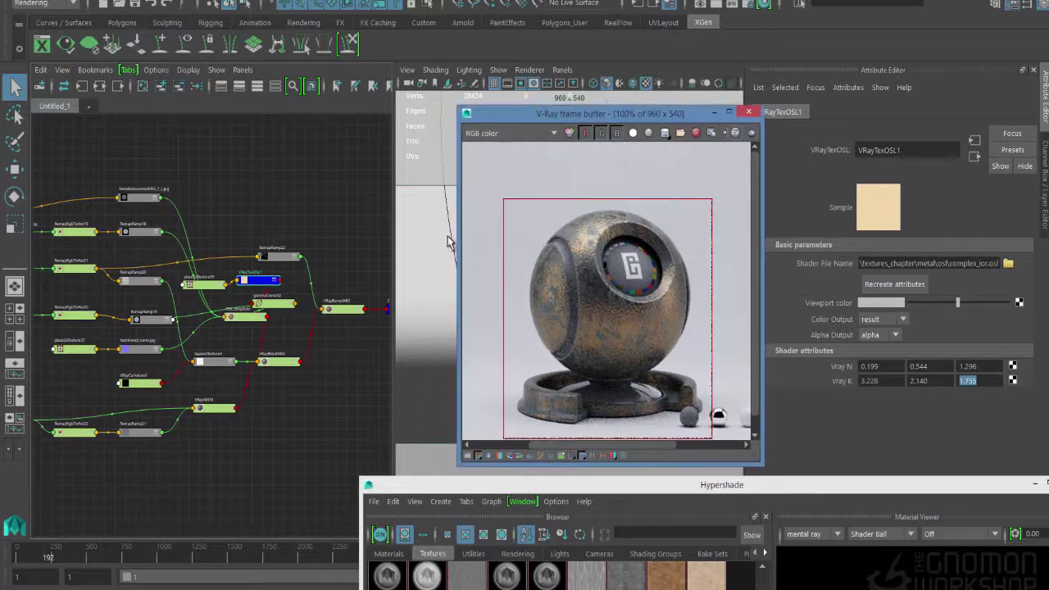
left_click(449, 242)
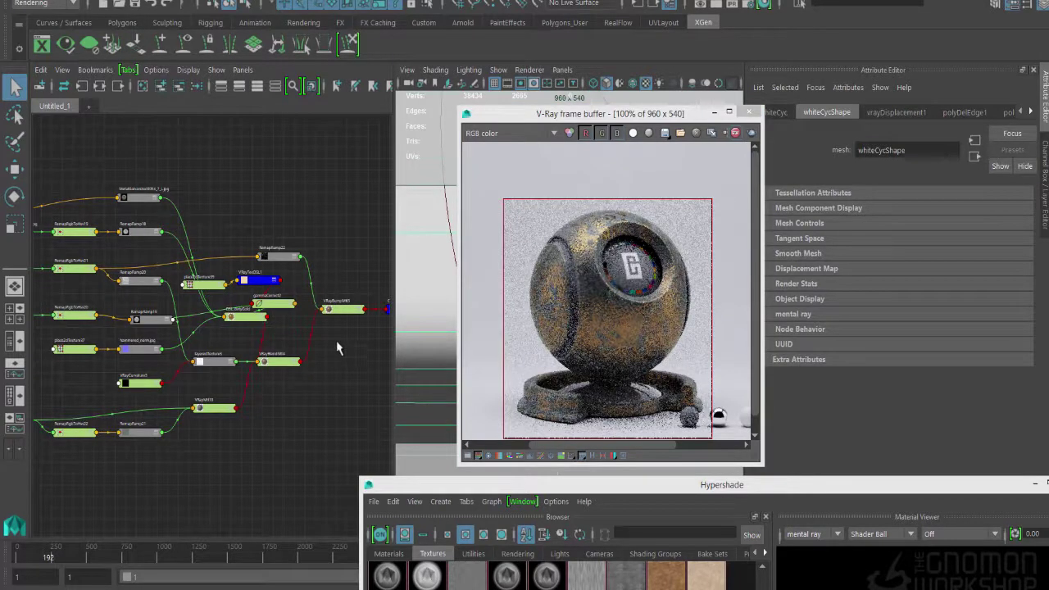
Connect OSL_dirtyGold directly as VRayBumpMtl3's base material, bypassing the blend material
left_click(273, 363)
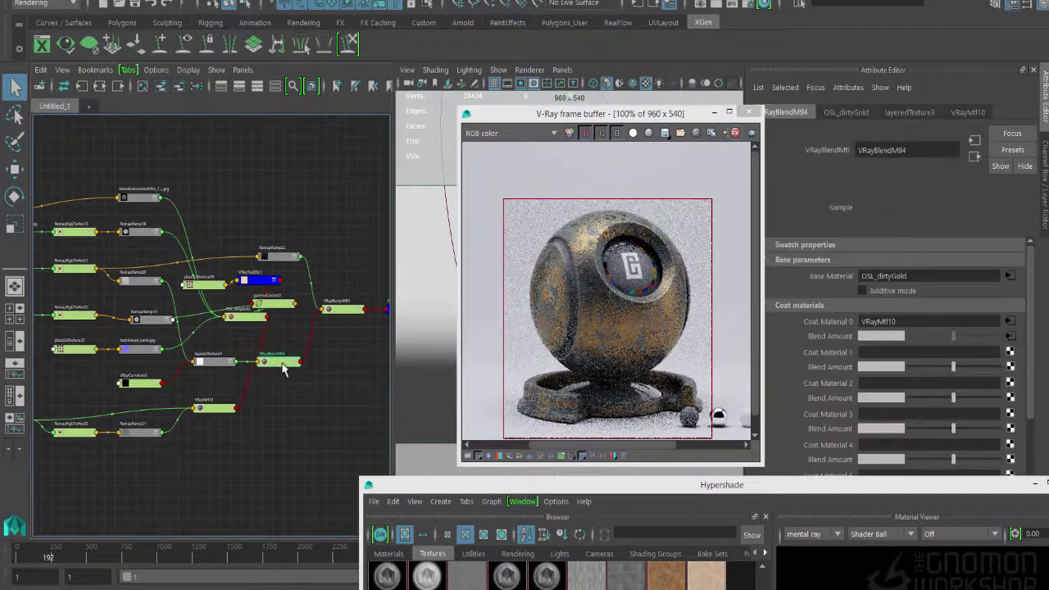
left_click(345, 313)
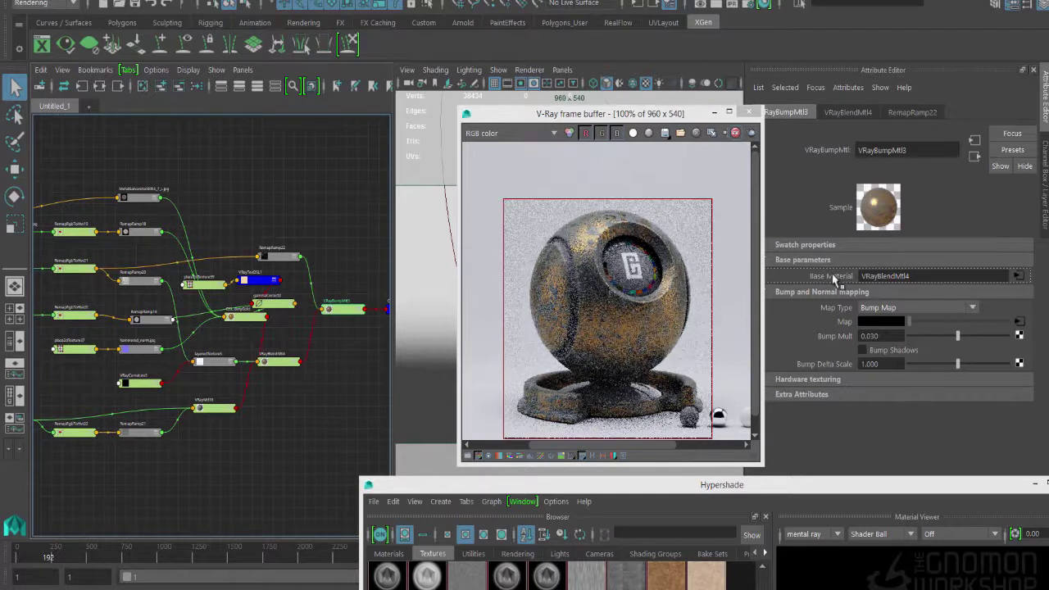
middle_click_drag(833, 278, 834, 277)
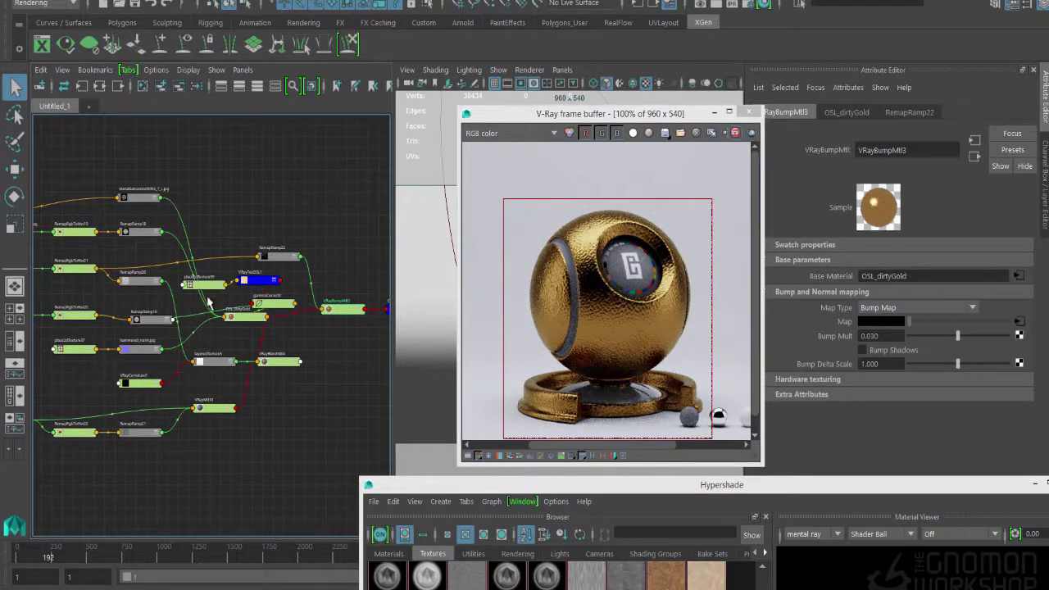
Set the third Vray K value of VRayTexOSL1 to 5.000 and render the selected material ball
left_click(251, 282)
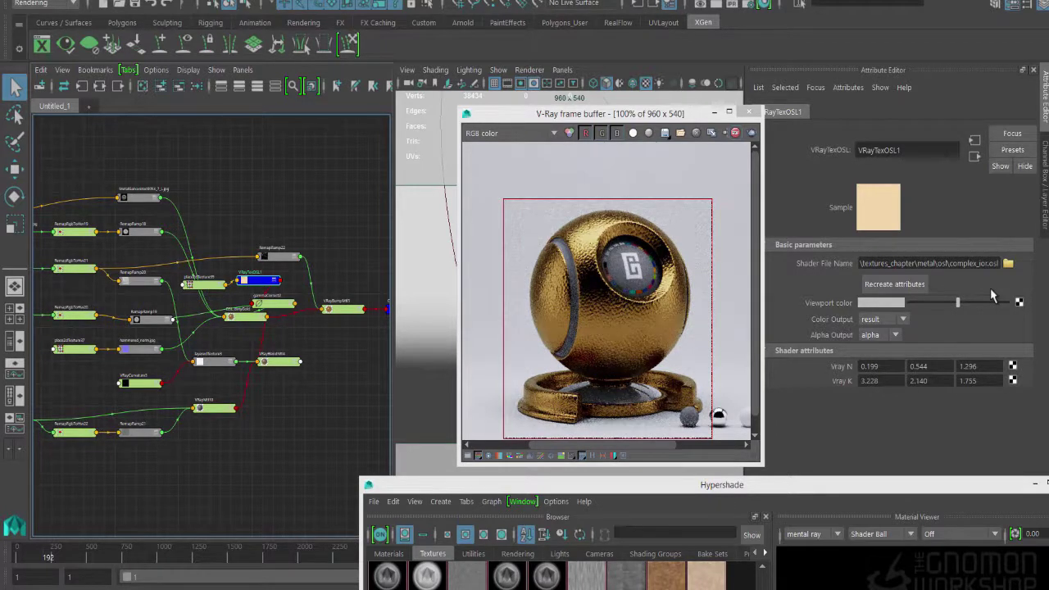
left_click(951, 381)
left_click(994, 381)
left_click(986, 367)
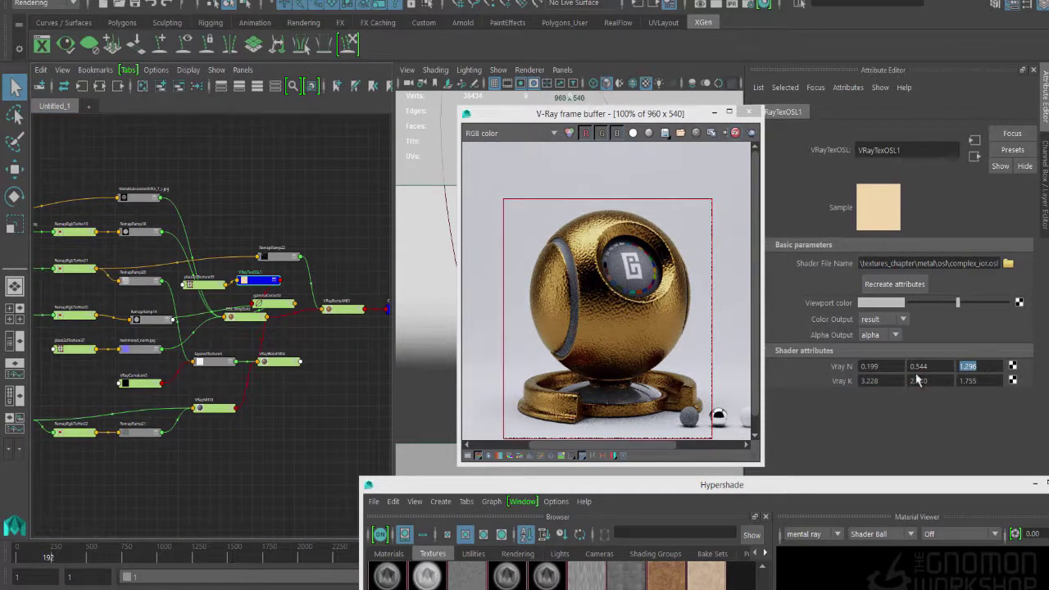
left_click(975, 383)
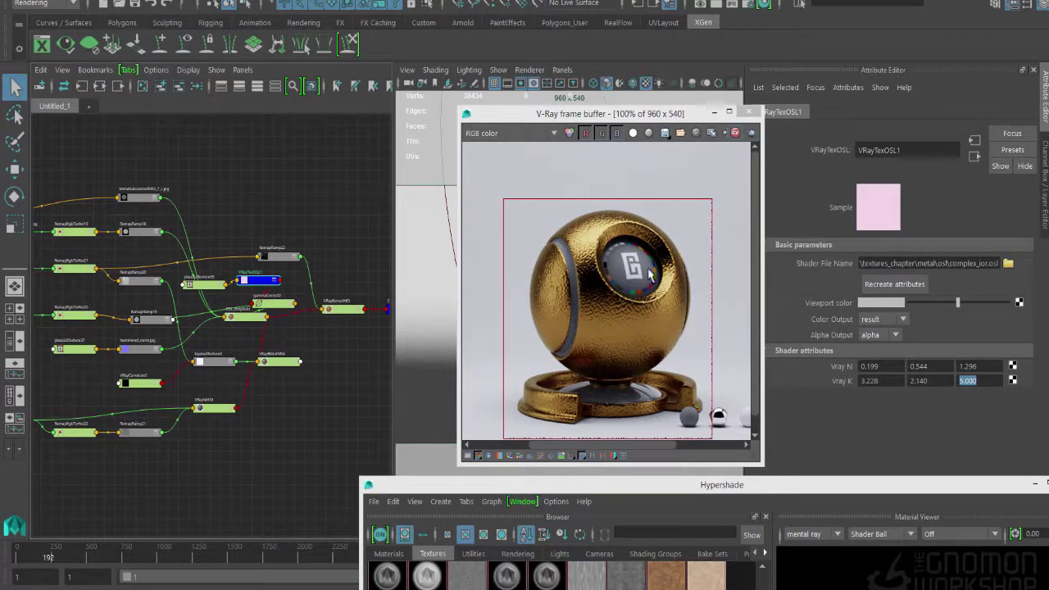
left_click(519, 117)
left_click_drag(519, 117, 625, 125)
left_click(518, 285)
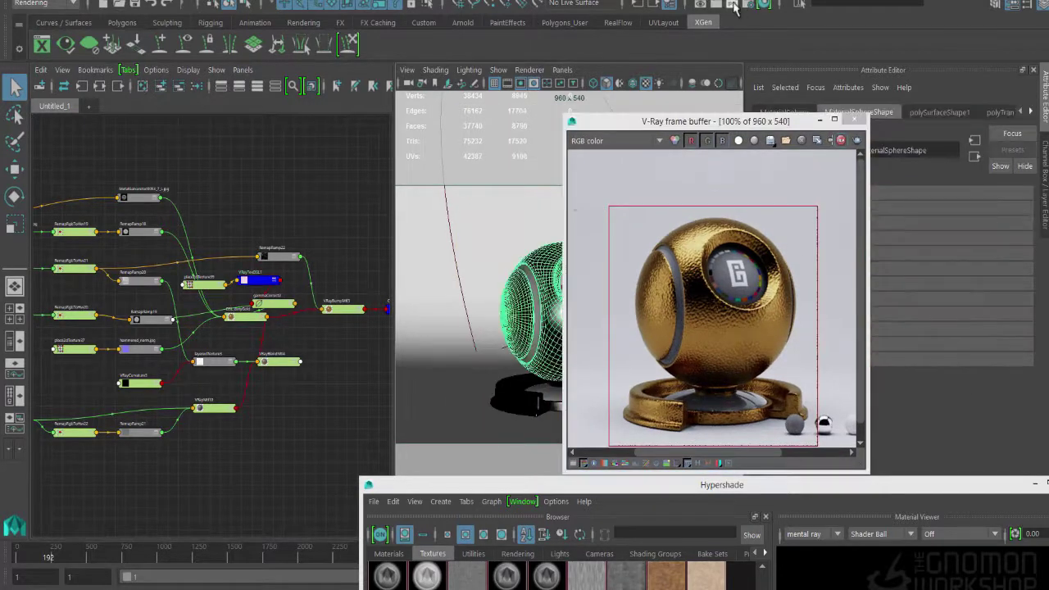
left_click_drag(732, 123, 633, 104)
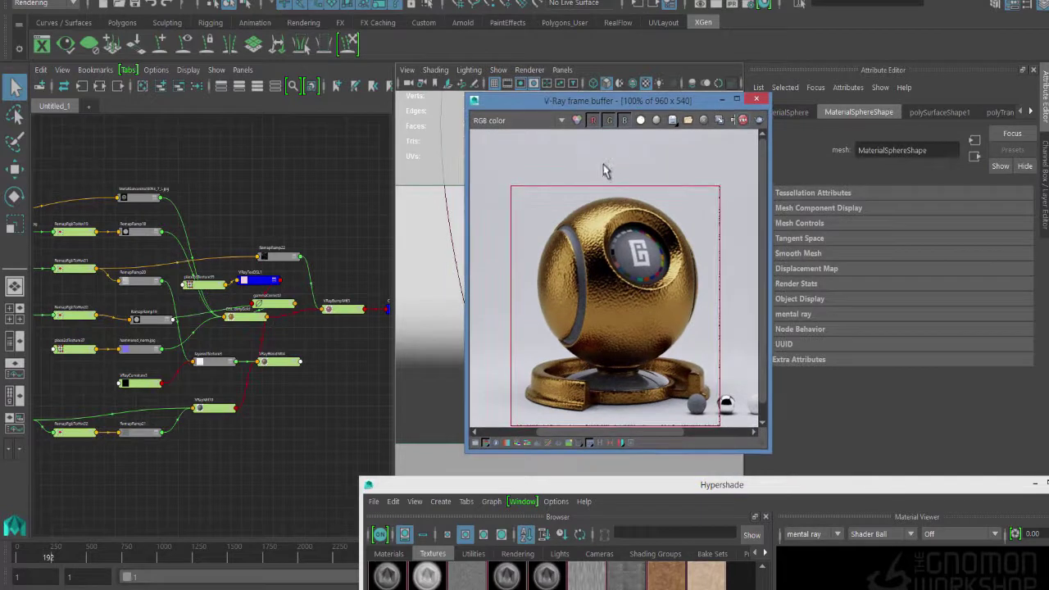
left_click(136, 9)
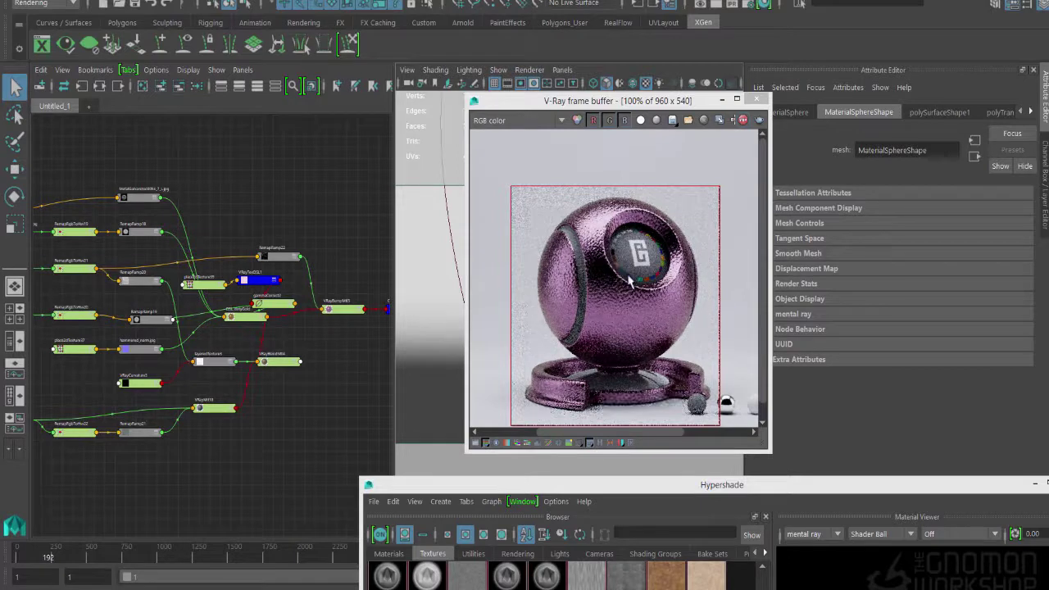
Set the third Vray K value of VRayTexOSL1 to 1.755 and render the material ball again
left_click(247, 281)
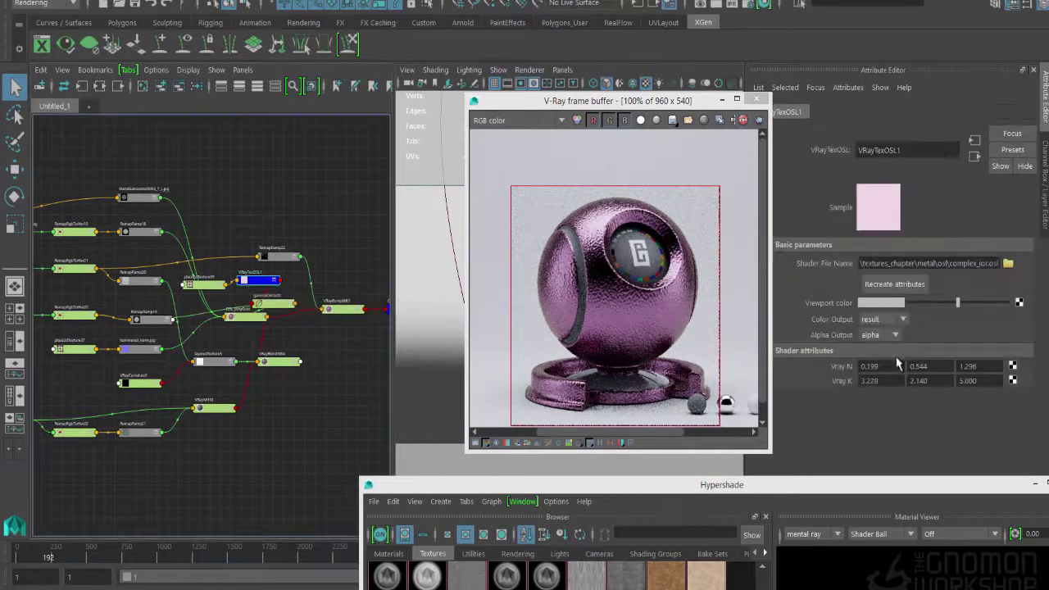
left_click(975, 381)
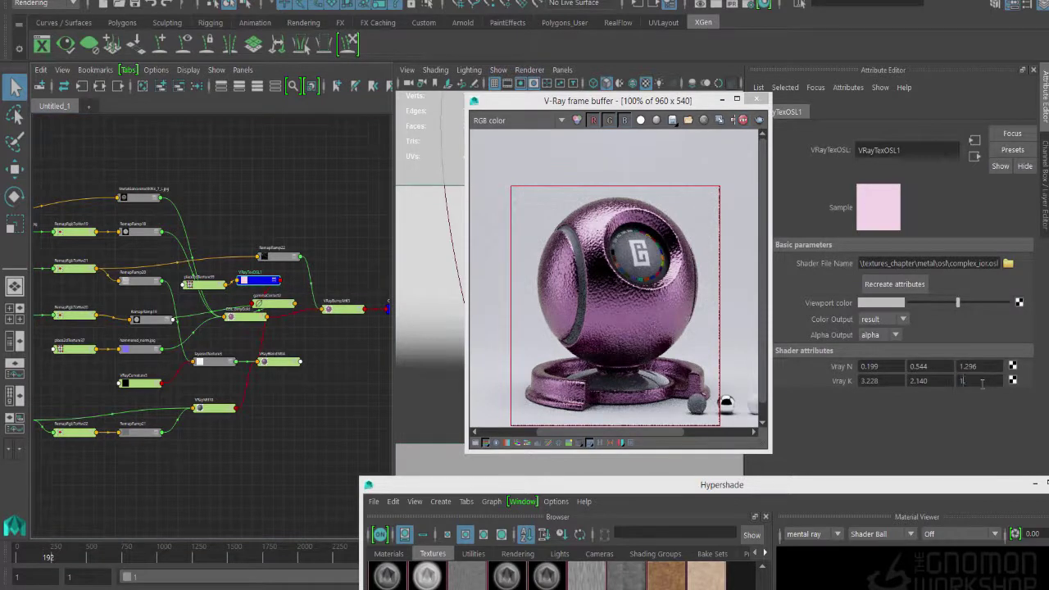
type("1.755")
key("Return")
left_click_drag(549, 100, 644, 123)
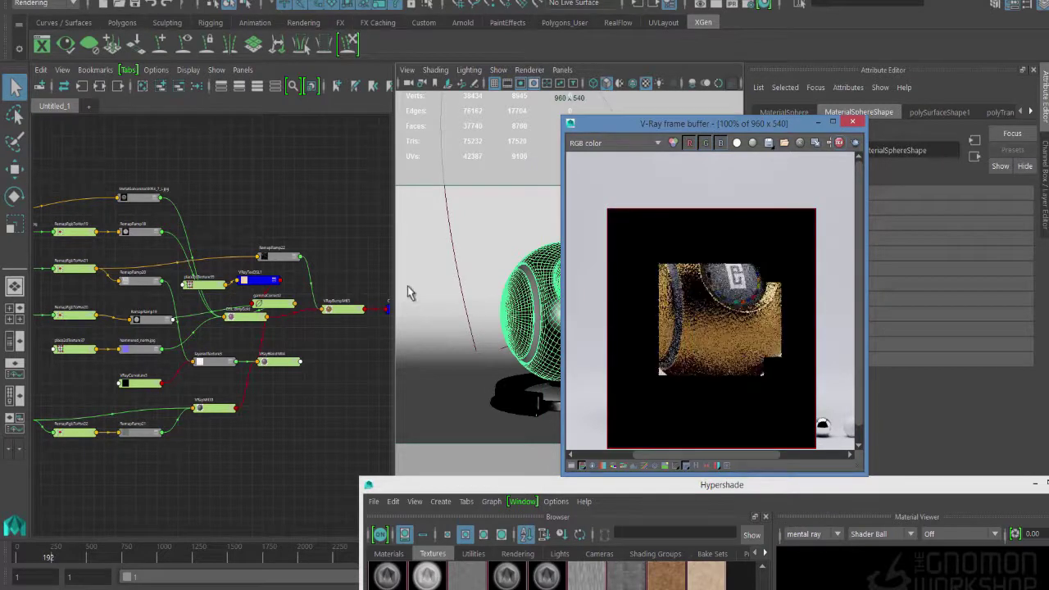
Move VRayTexOSL1 and its place2dTexture node clear of the network and create a remapHsv node
left_click(264, 305)
left_click_drag(259, 276, 258, 197)
left_click_drag(205, 284, 201, 182)
left_click(312, 233)
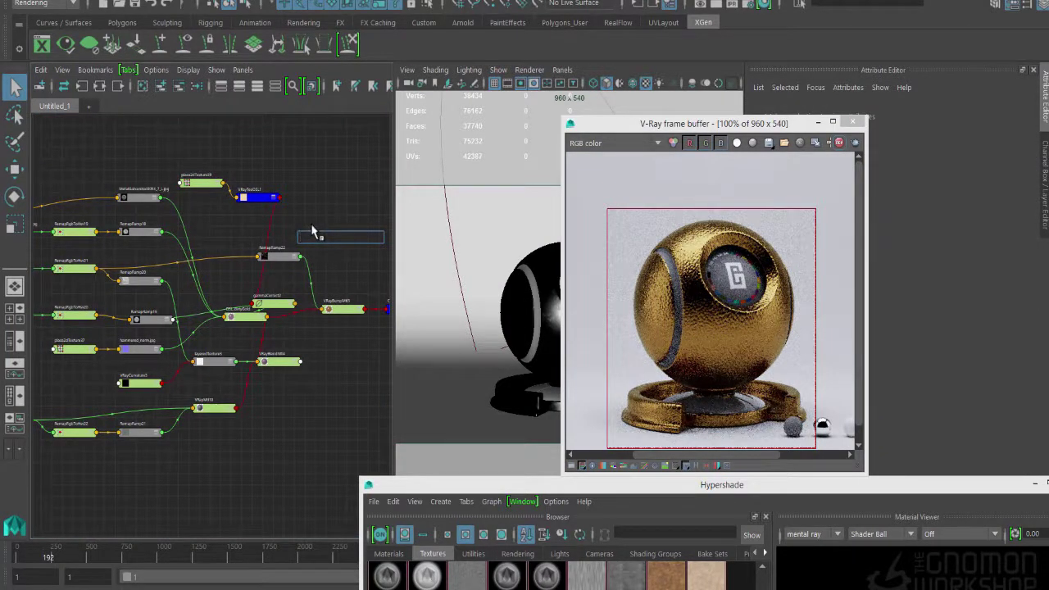
type("rem")
key("Down")
key("Down")
key("Down")
key("Down")
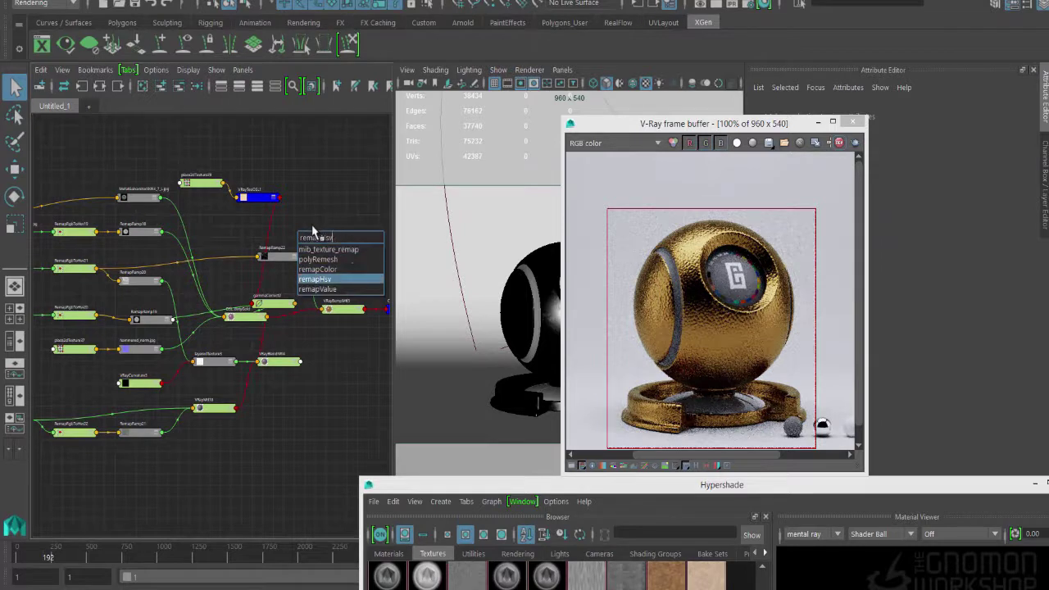
key("Return")
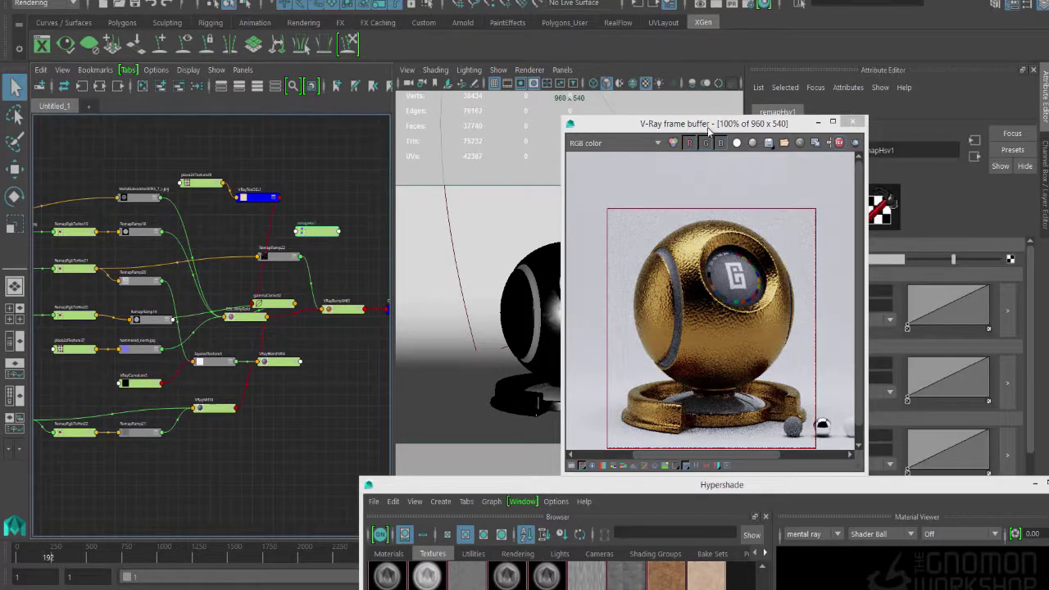
Wire VRayTexOSL1 through the remapHsv node's color into gammaCorrect2 and line up the three nodes in the graph
left_click_drag(707, 129, 589, 127)
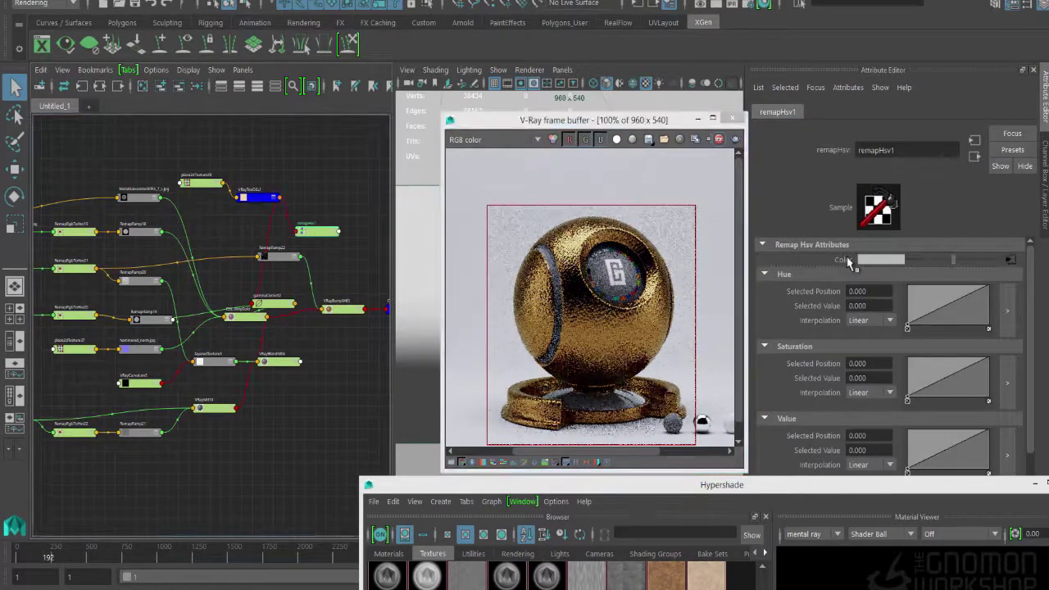
left_click(274, 304)
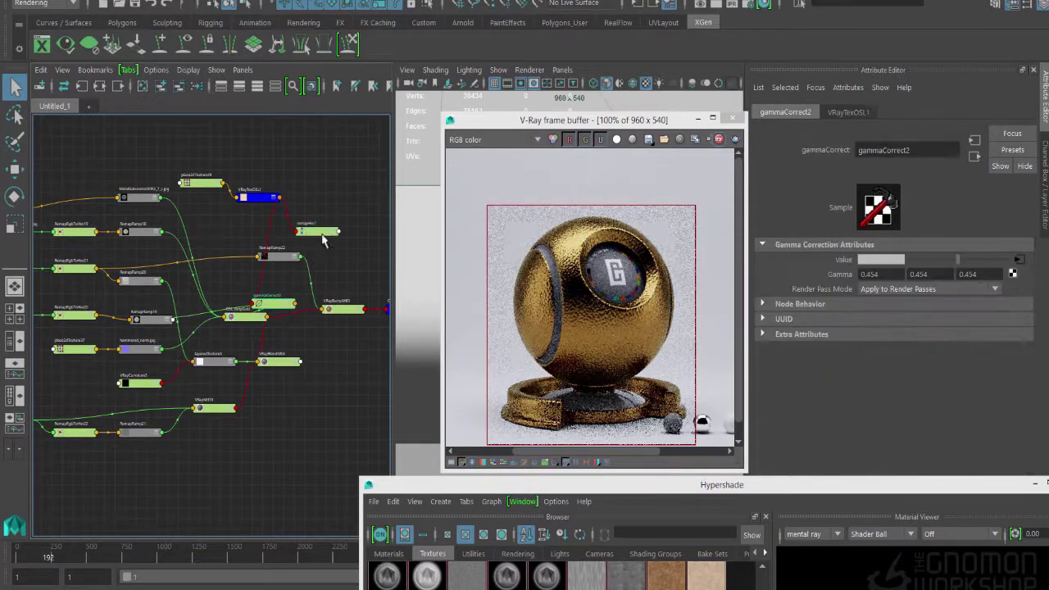
left_click_drag(294, 302, 336, 232)
left_click_drag(275, 304, 365, 255)
scroll(245, 209, "up", 3)
left_click(193, 202)
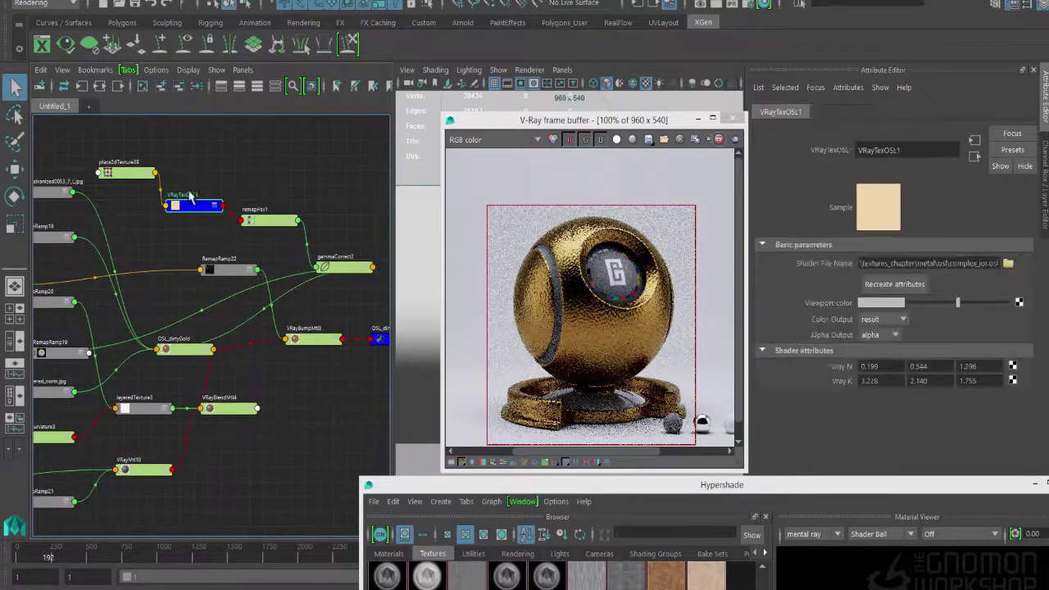
left_click_drag(250, 222, 254, 208)
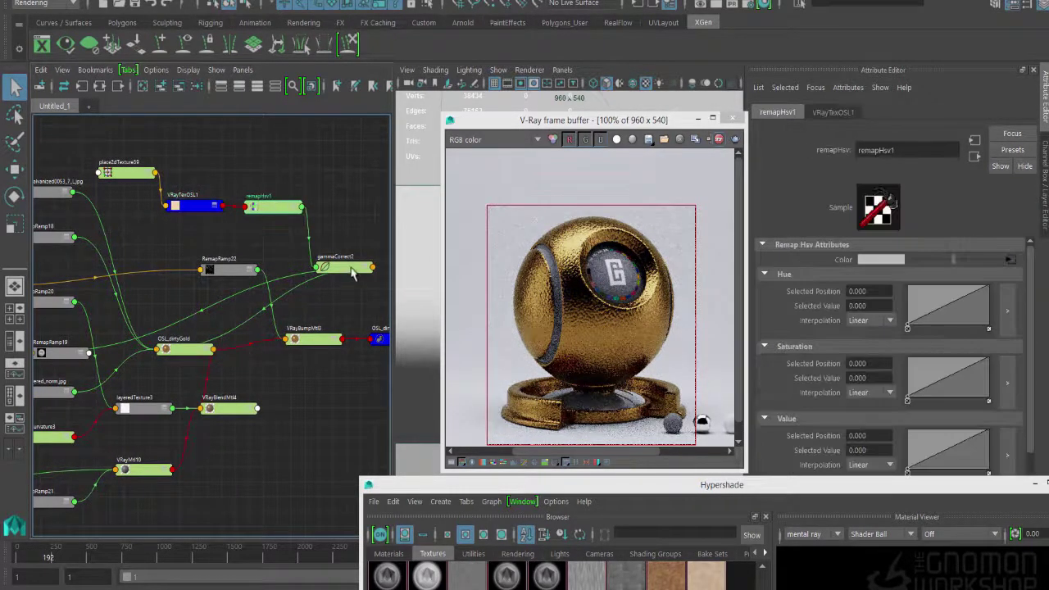
left_click_drag(350, 273, 358, 225)
Move the end point of remapHsv1's saturation curve to position 0.839 at value 1.000
left_click(254, 214)
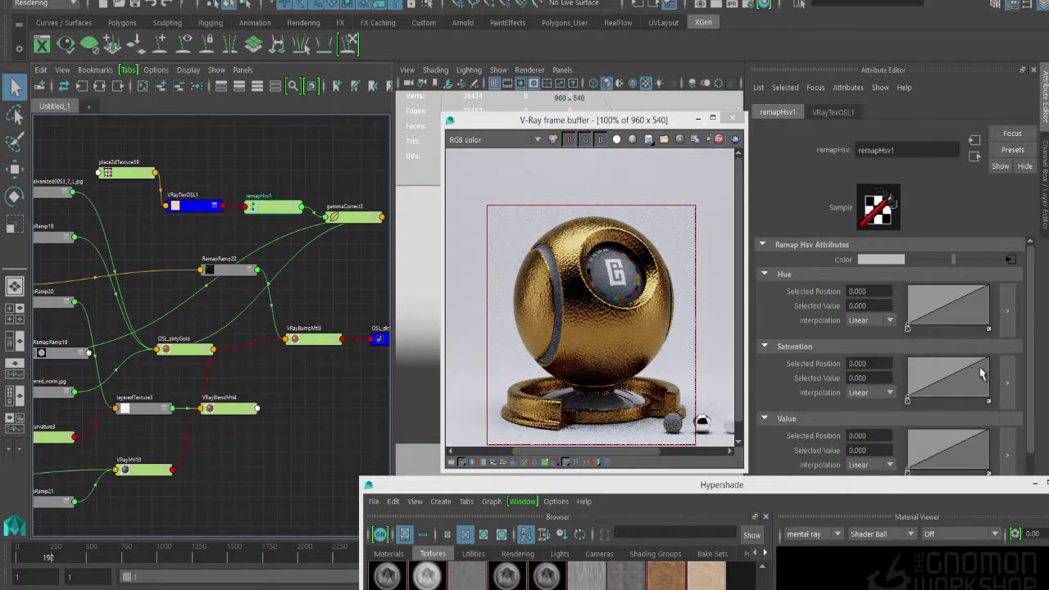
left_click(986, 359)
left_click_drag(979, 356, 975, 354)
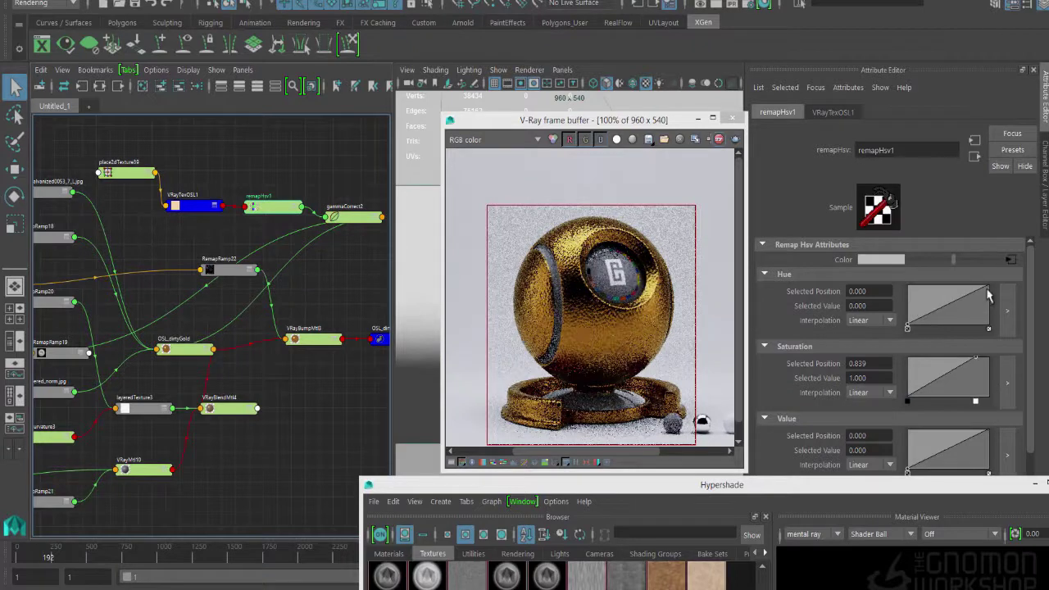
Shift the end point of remapHsv1's hue curve, trying positions 0.899 and 0.819, and inspect the gold render up close
left_click_drag(986, 286, 979, 283)
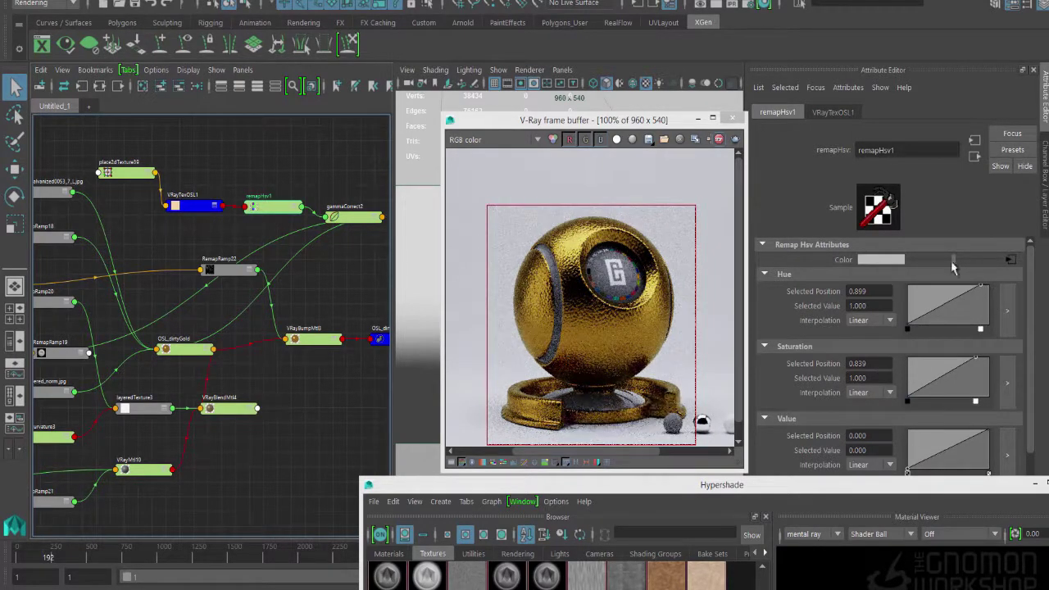
left_click_drag(983, 291, 978, 286)
left_click(979, 355)
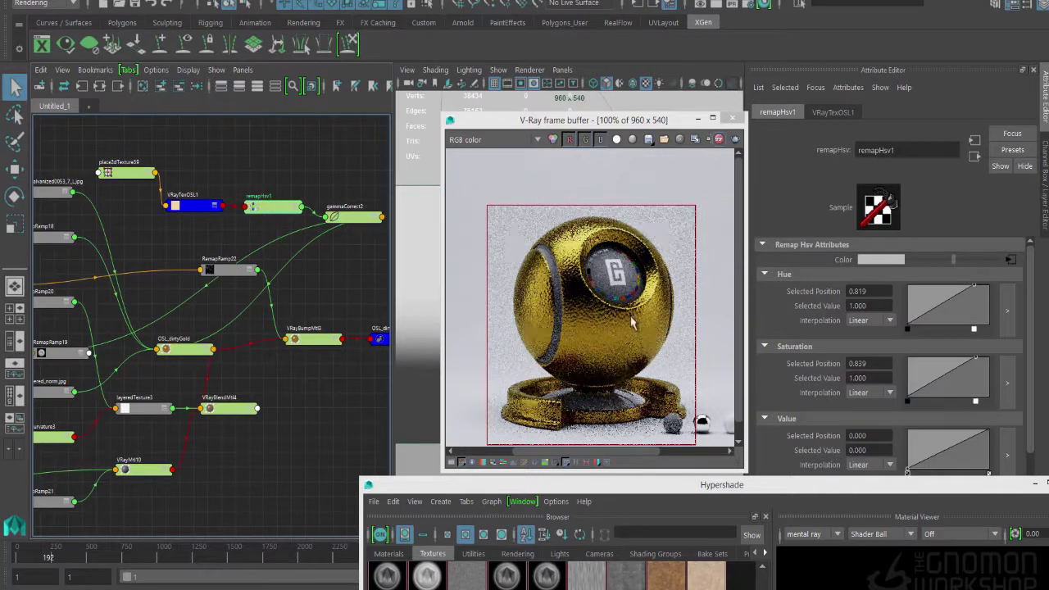
left_click_drag(973, 287, 978, 287)
left_click(403, 232)
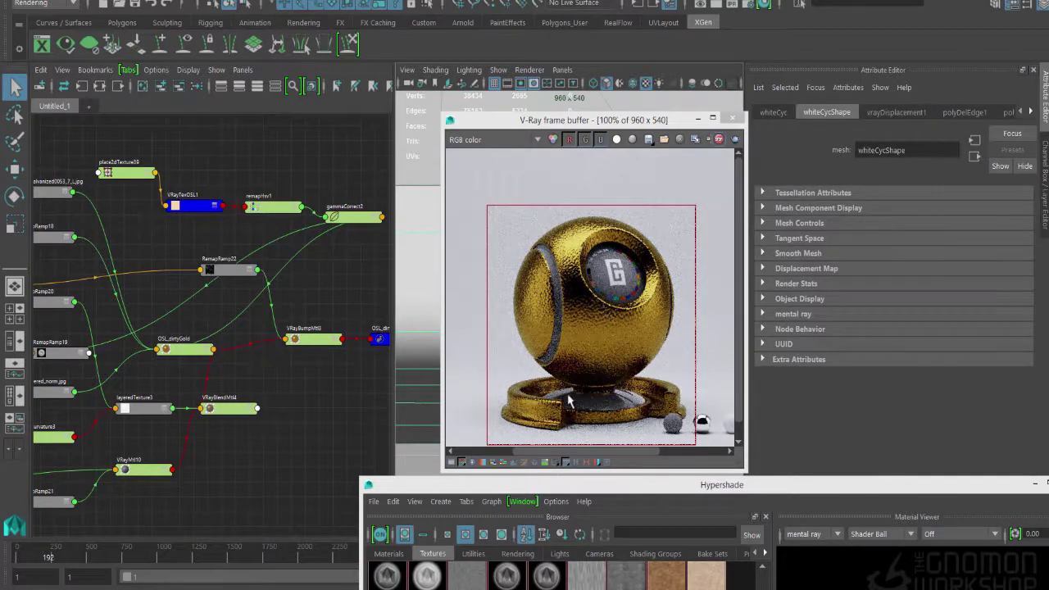
scroll(567, 396, "up", 2)
scroll(567, 385, "down", 1)
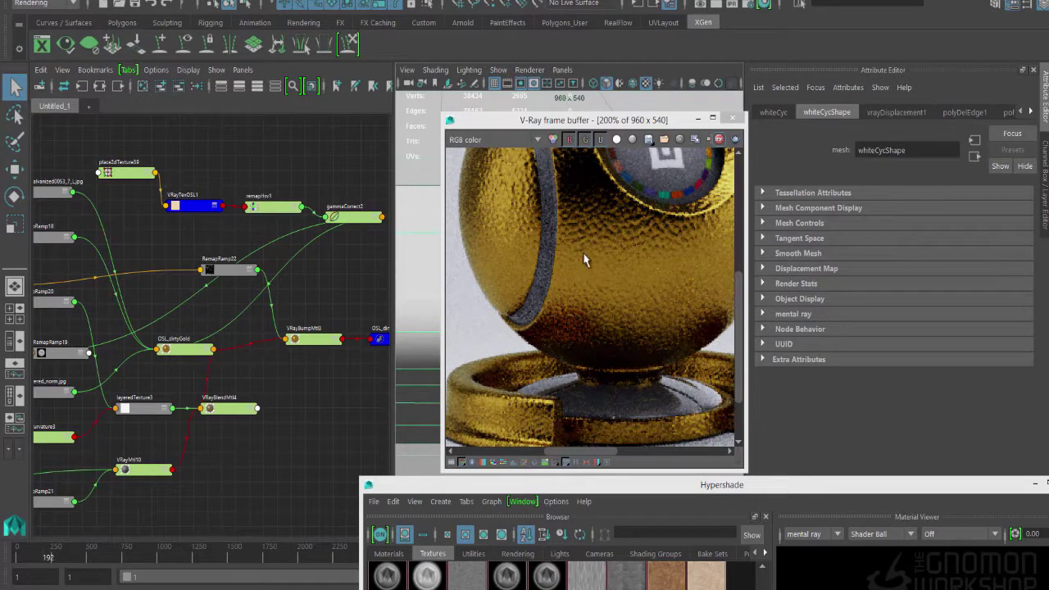
scroll(584, 259, "down", 5)
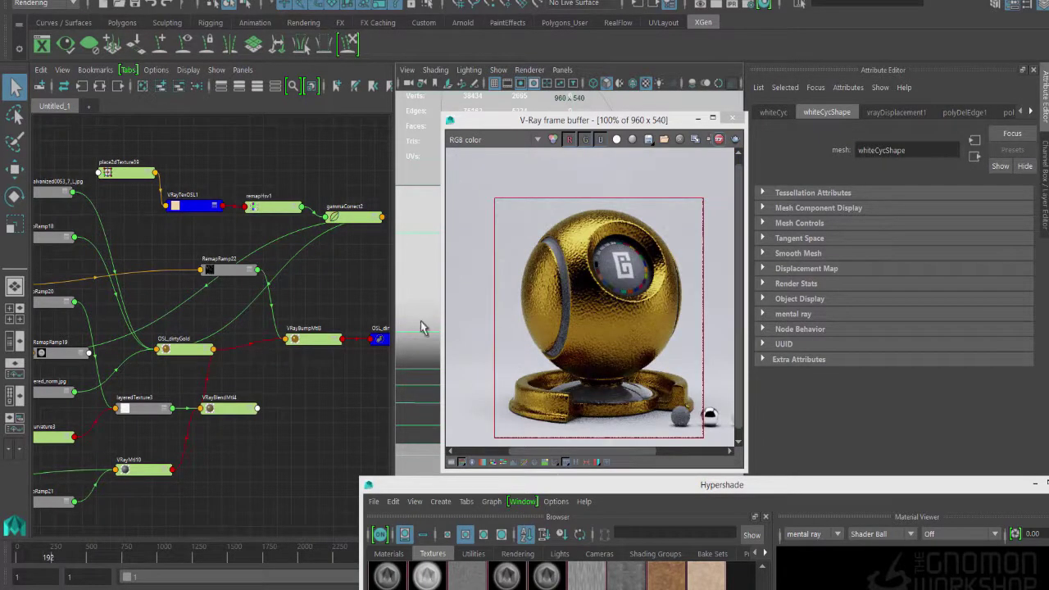
Reposition VRayBlendMtl4 in the graph and connect it as VRayBumpMtl3's base material
left_click_drag(228, 415, 281, 407)
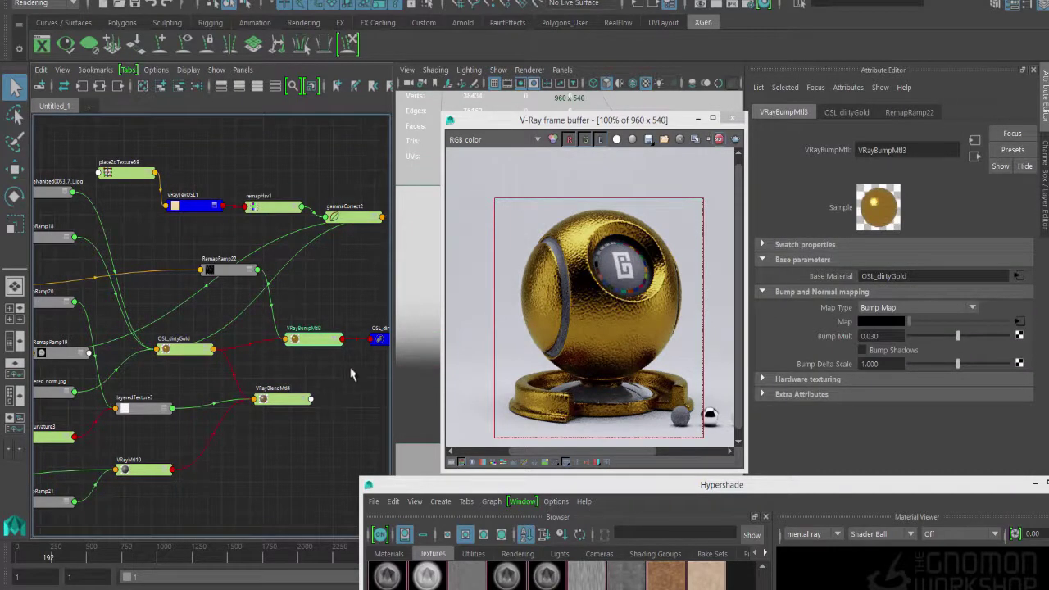
middle_click_drag(349, 368, 296, 369, "alt")
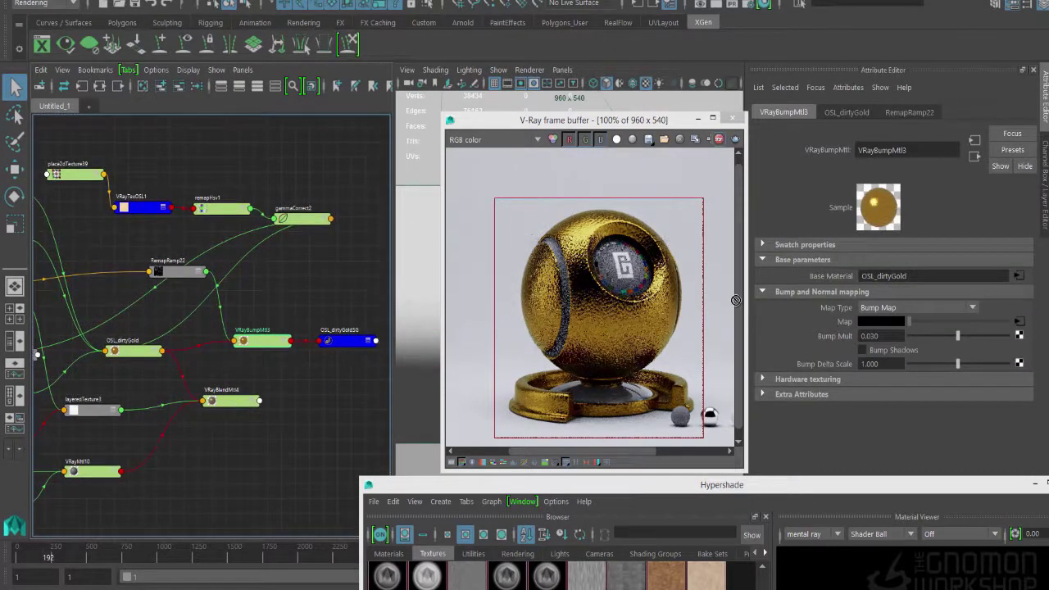
left_click_drag(259, 401, 235, 341)
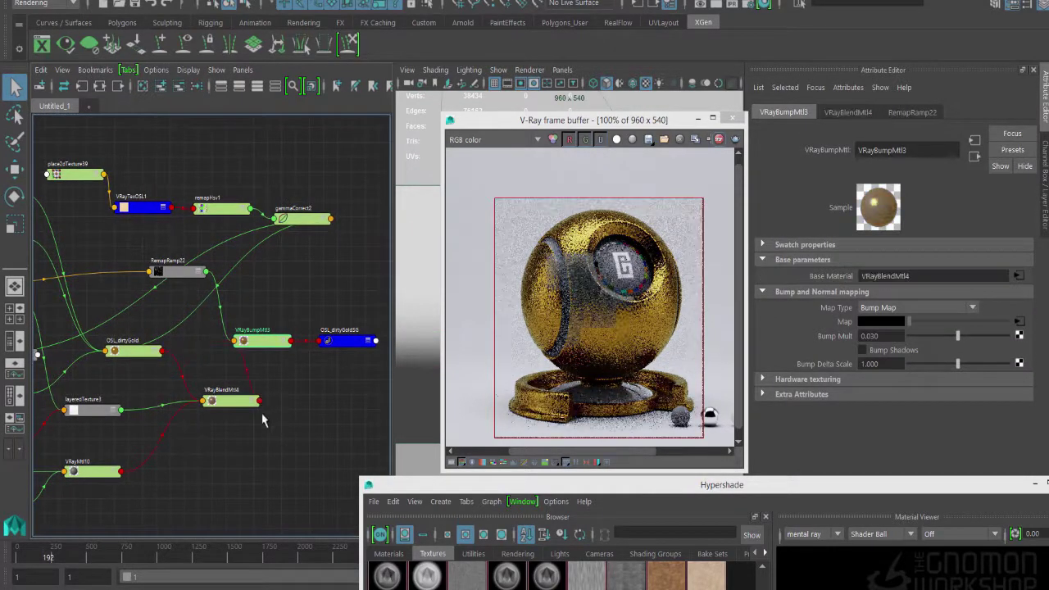
Examine the RemapRamp21 ramp feeding VRayMtl10 and the HSV values of its color entry at position 0
left_click(106, 411)
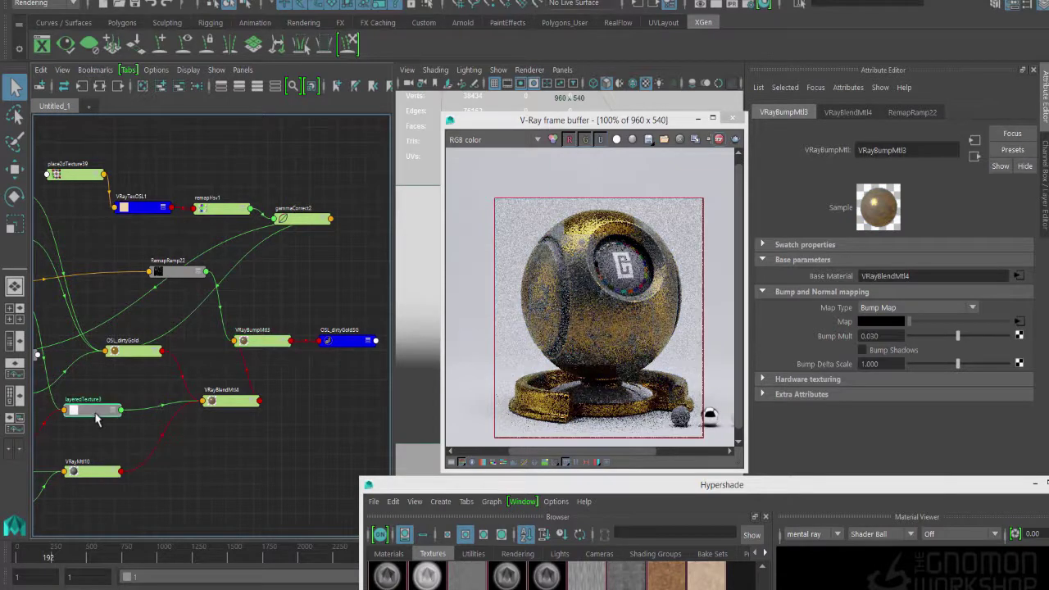
left_click(106, 472)
left_click(1008, 281)
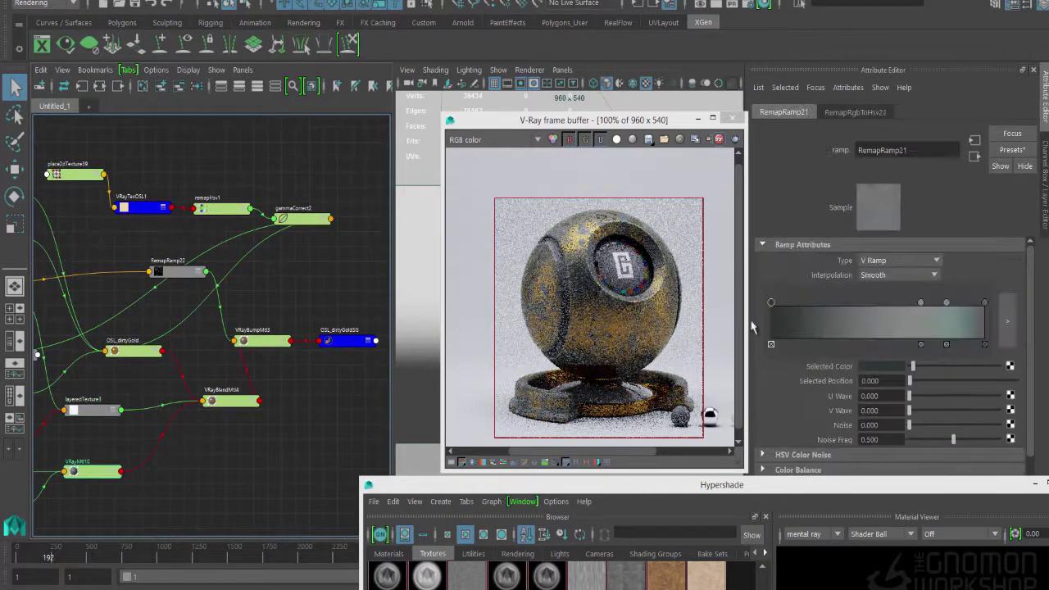
left_click(885, 367)
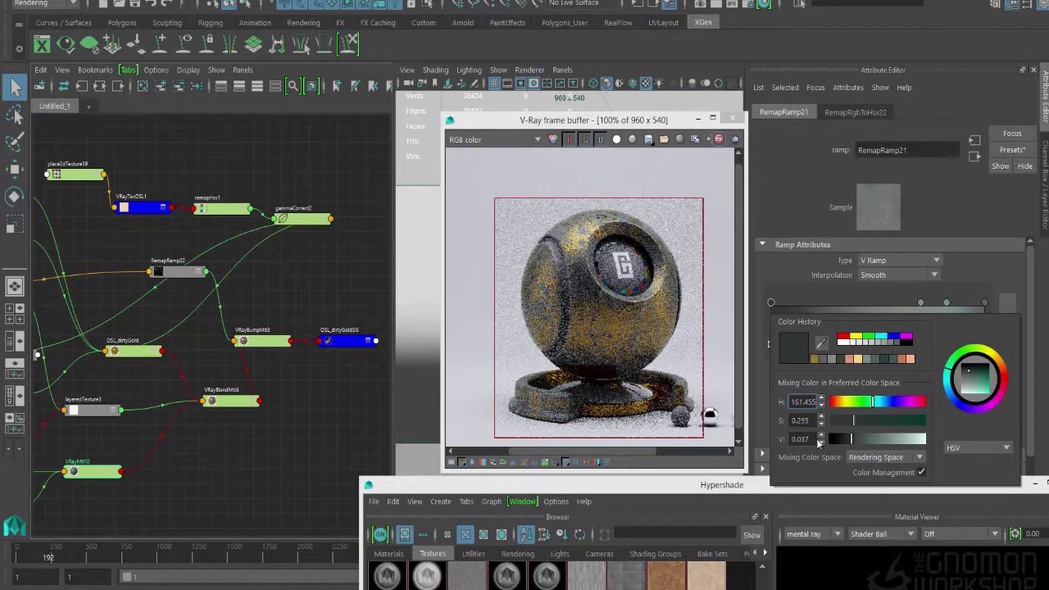
left_click(172, 484)
Create a gammaCorrect node near VRayMtl10, set its three gamma values to 0.454 and feed RemapRamp21 into it
middle_click_drag(219, 437, 364, 394, "alt")
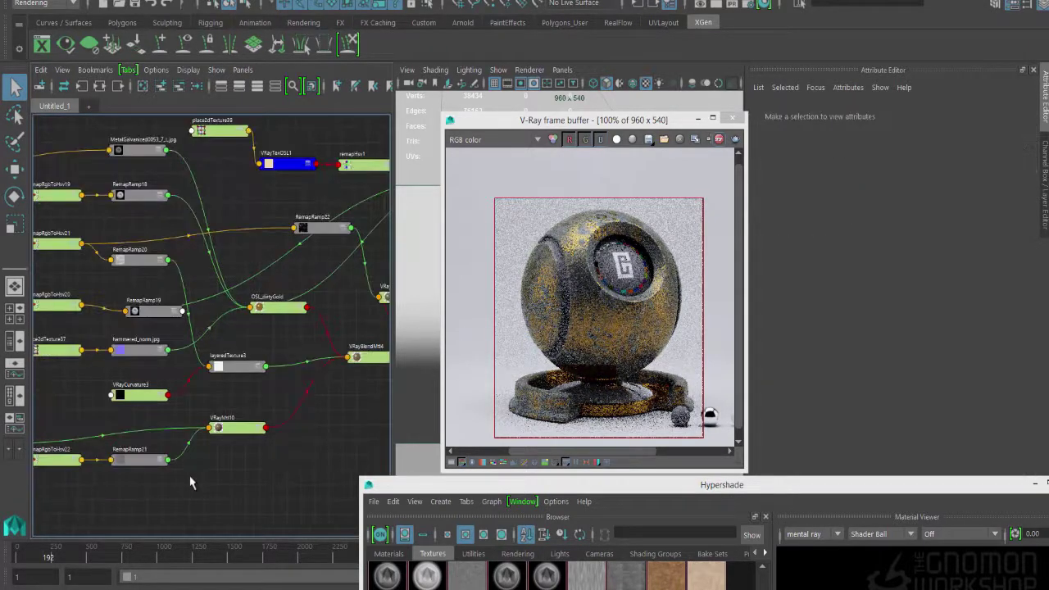
key("Tab")
type("gamm")
key("Return")
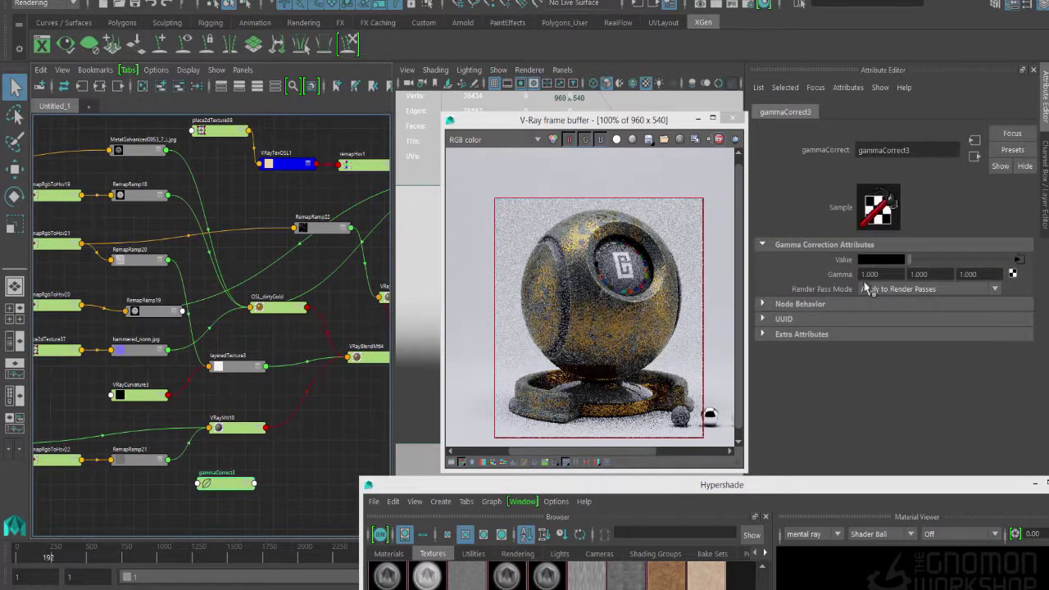
left_click(870, 273)
type(".454")
key("Tab")
type(".454")
key("Tab")
type(".454")
key("Tab")
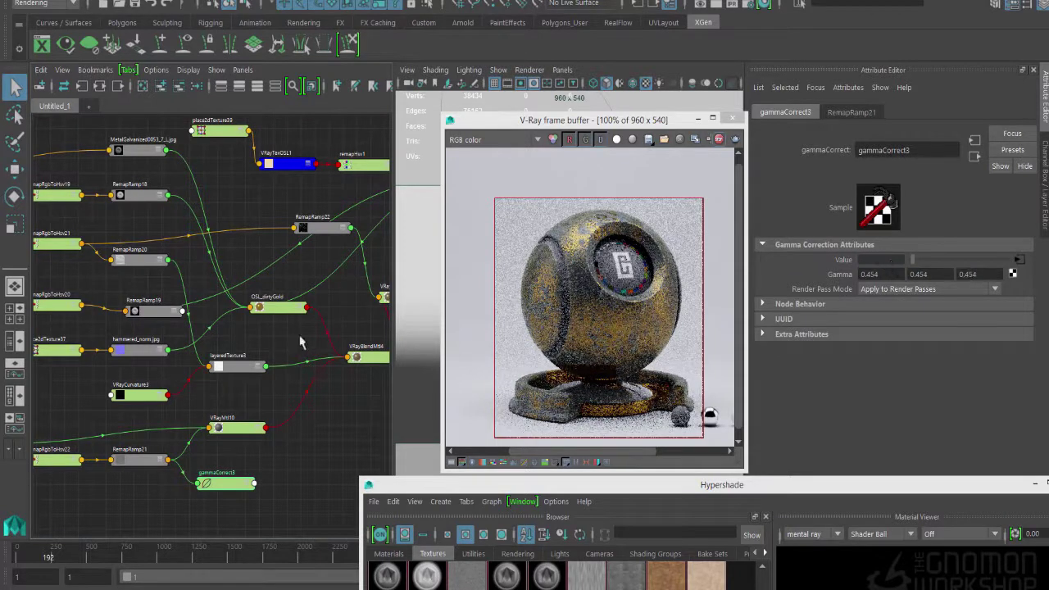
Feed gammaCorrect3 into VRayMtl10 in place of RemapRamp21 and brighten RemapRamp21's color entries at positions 0, 0.701, 0.821 and 1.000
left_click(242, 433)
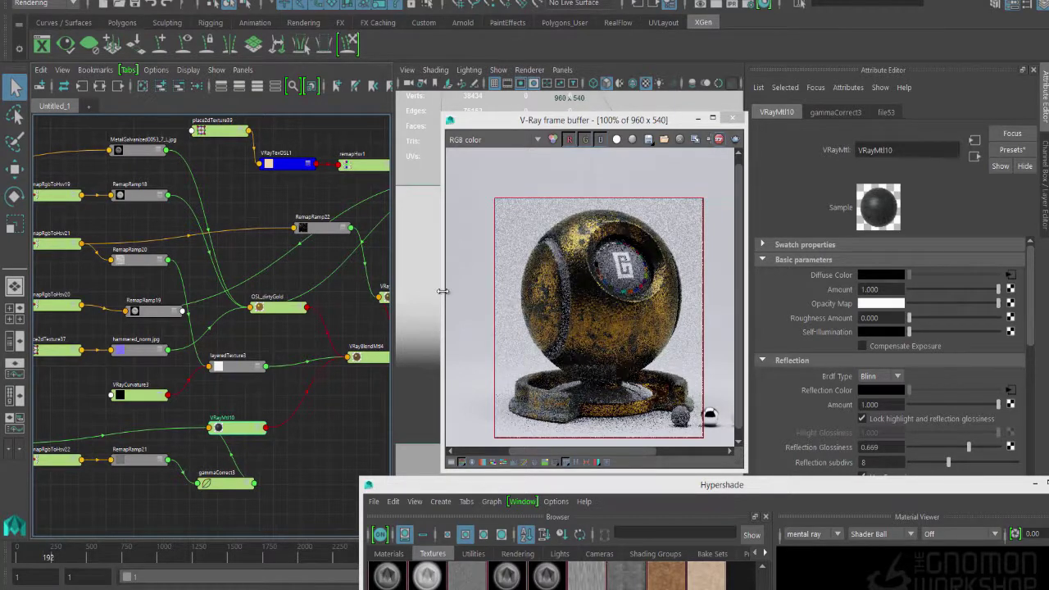
left_click(141, 459)
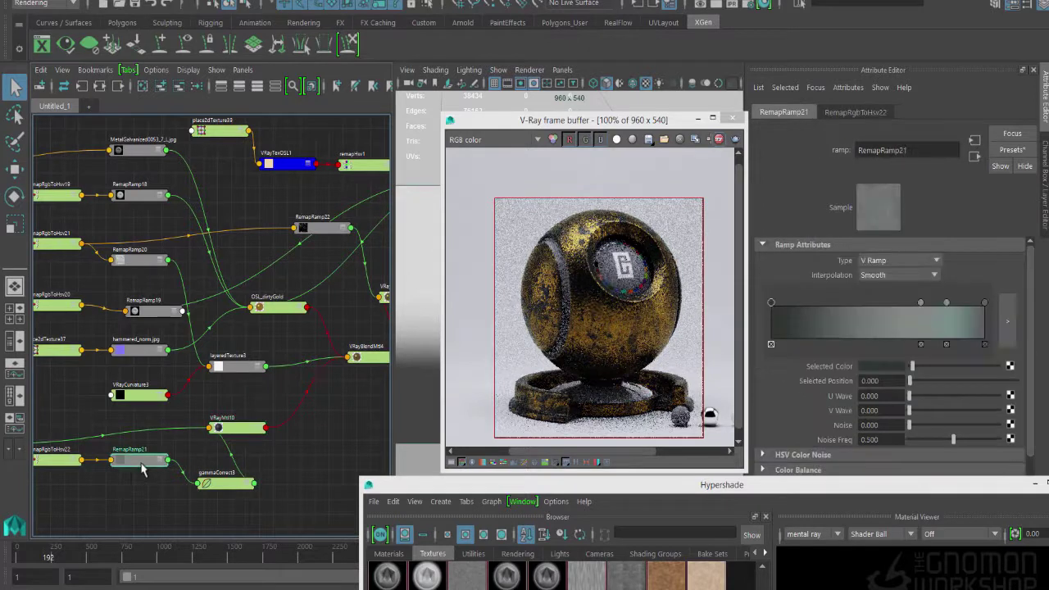
left_click_drag(909, 366, 917, 367)
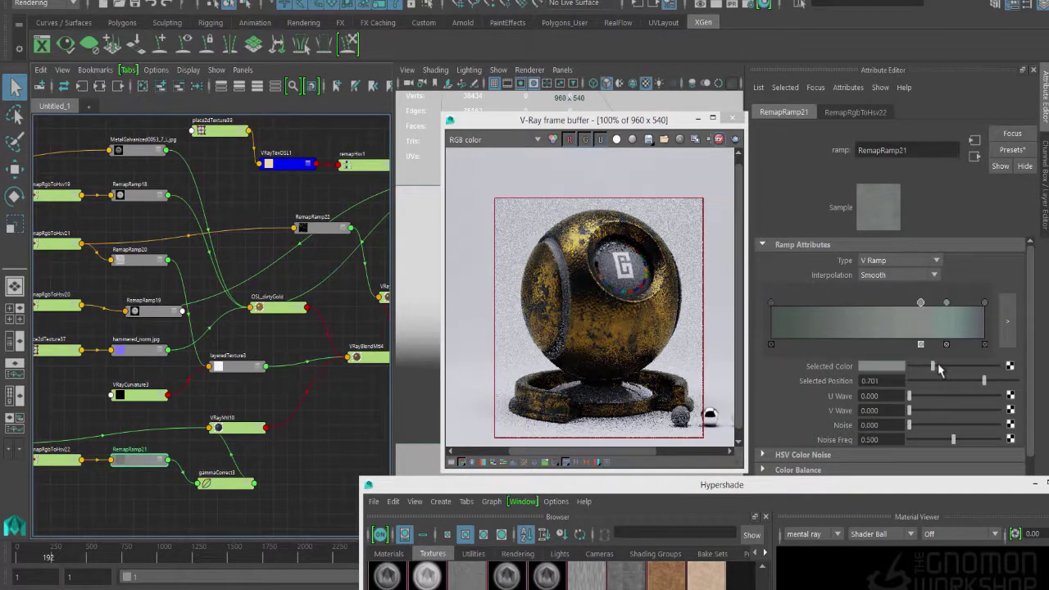
left_click(946, 303)
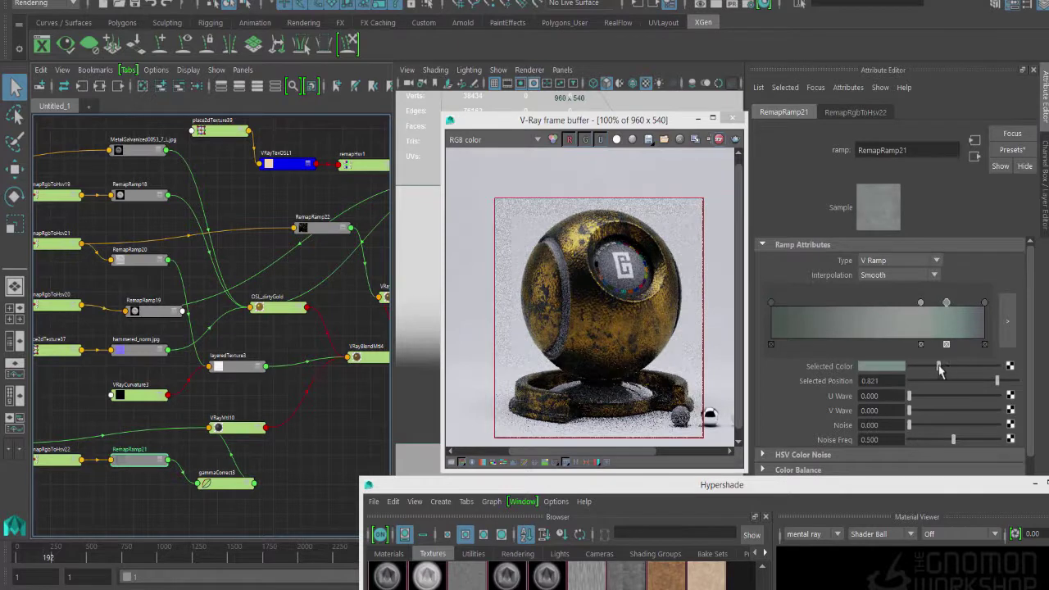
left_click(984, 303)
left_click_drag(934, 370, 927, 374)
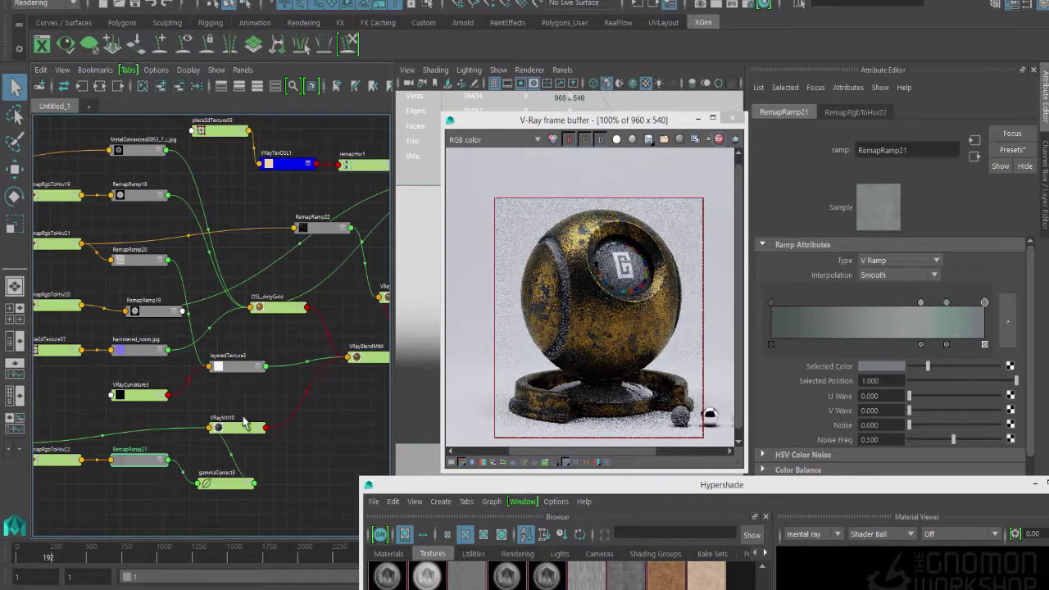
In RemapRamp20, move the white end entry to position 1.000, darken it to light grey and add an entry midway between black and grey
left_click(232, 367)
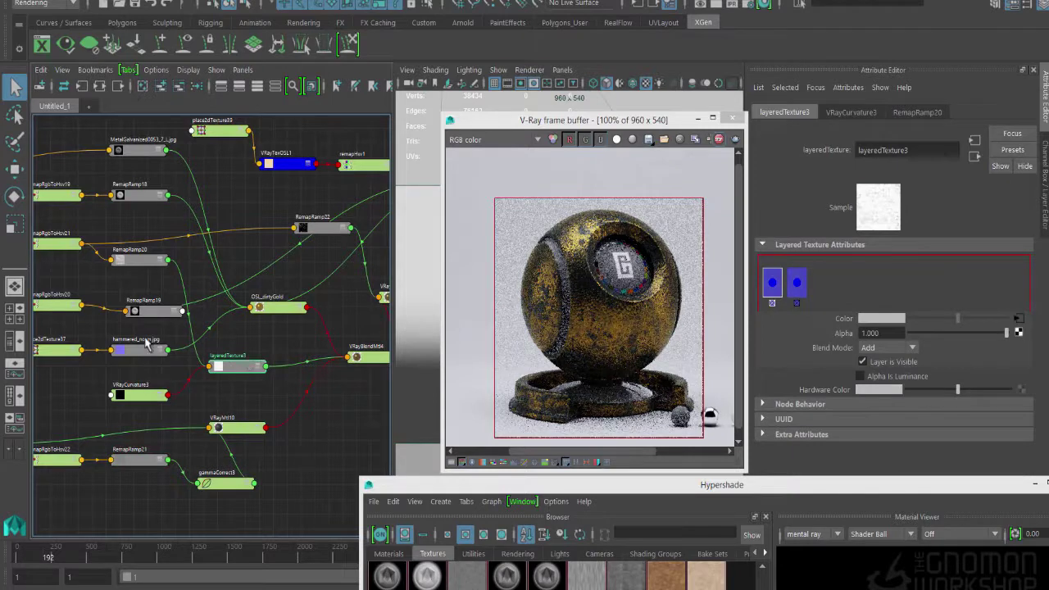
left_click(154, 313)
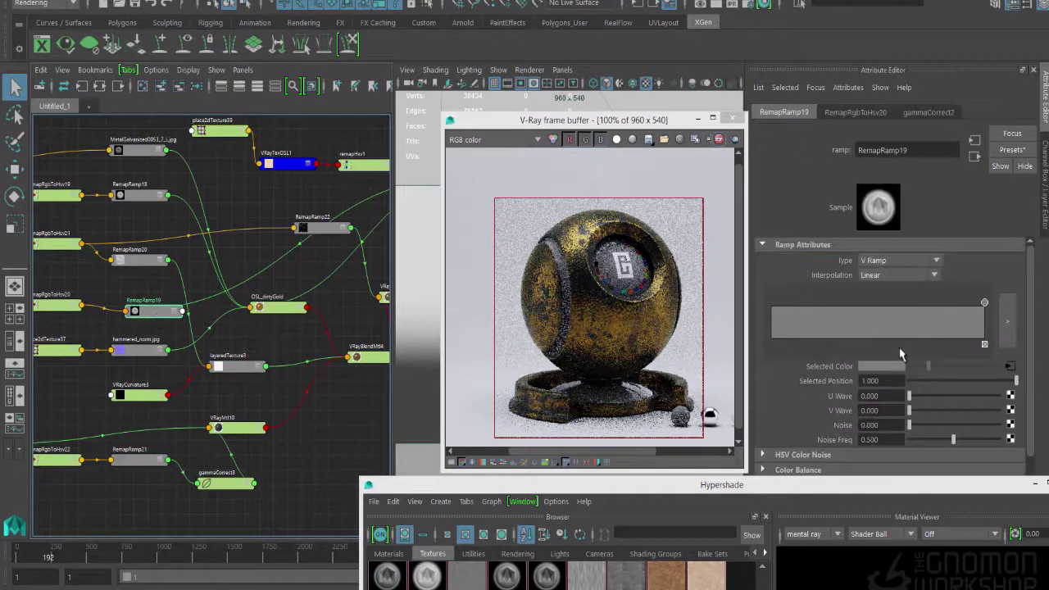
left_click_drag(225, 370, 235, 369)
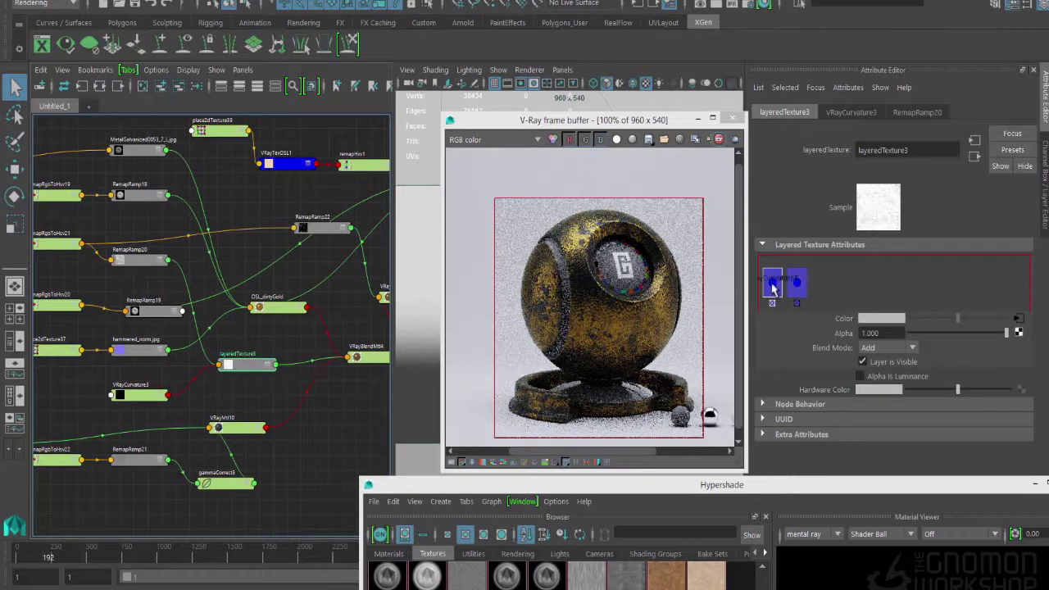
left_click_drag(150, 260, 172, 273)
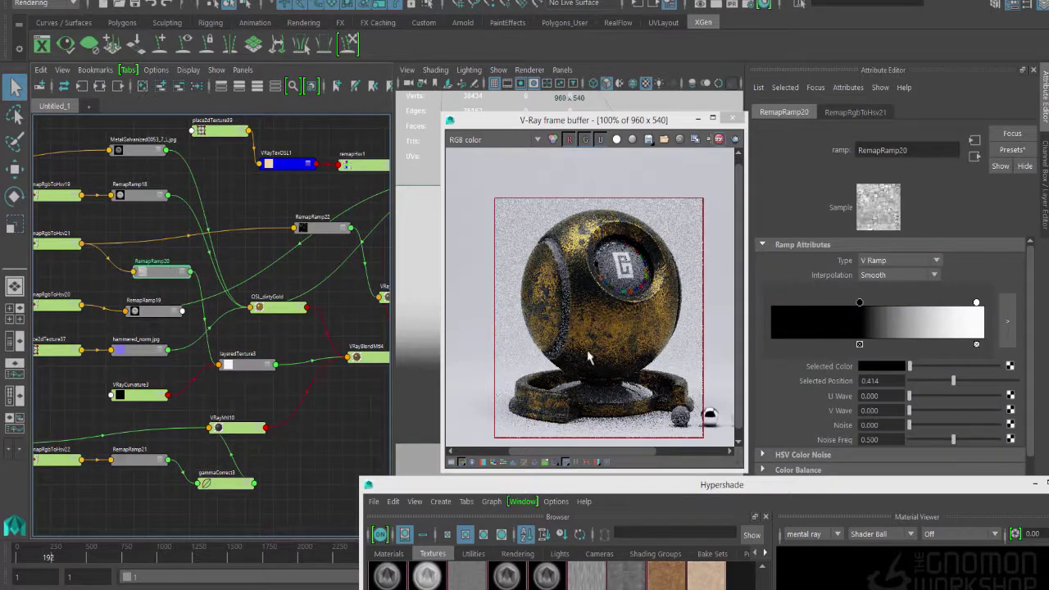
left_click(976, 303)
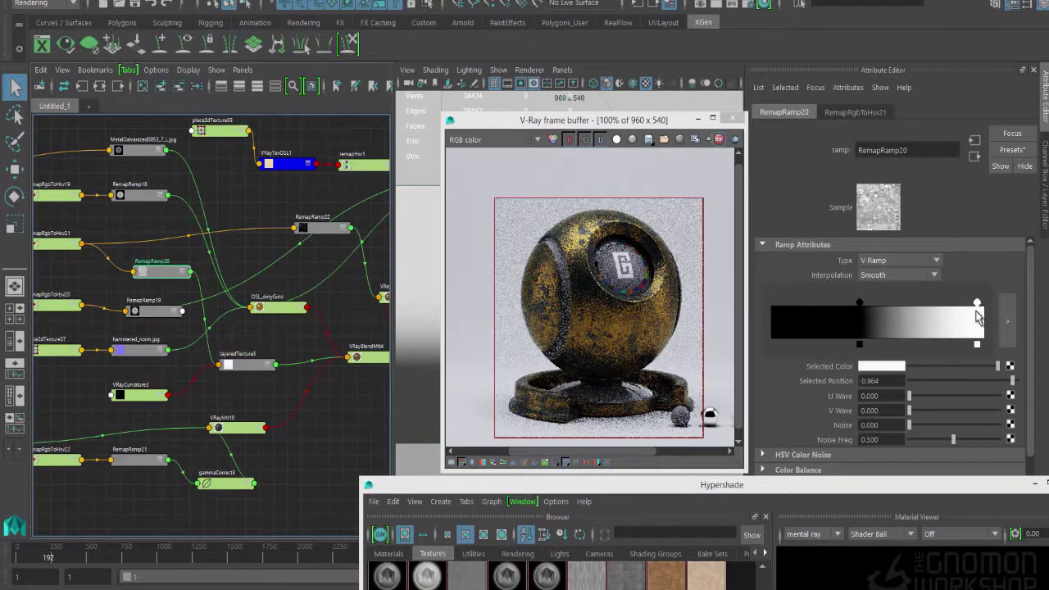
left_click(973, 366)
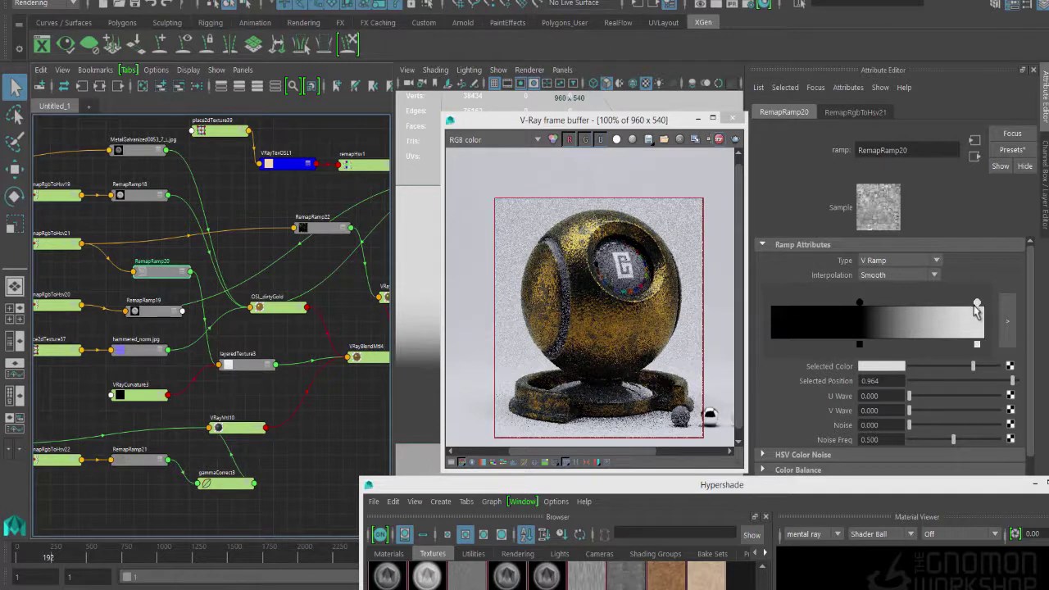
left_click_drag(977, 303, 986, 303)
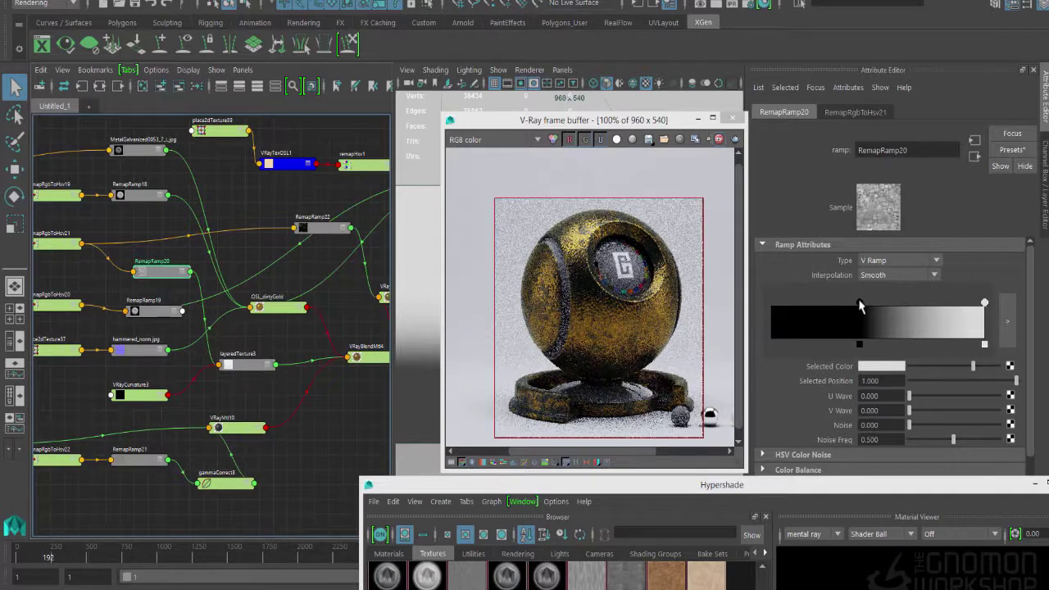
left_click(908, 322)
left_click(984, 303)
left_click_drag(973, 366, 951, 368)
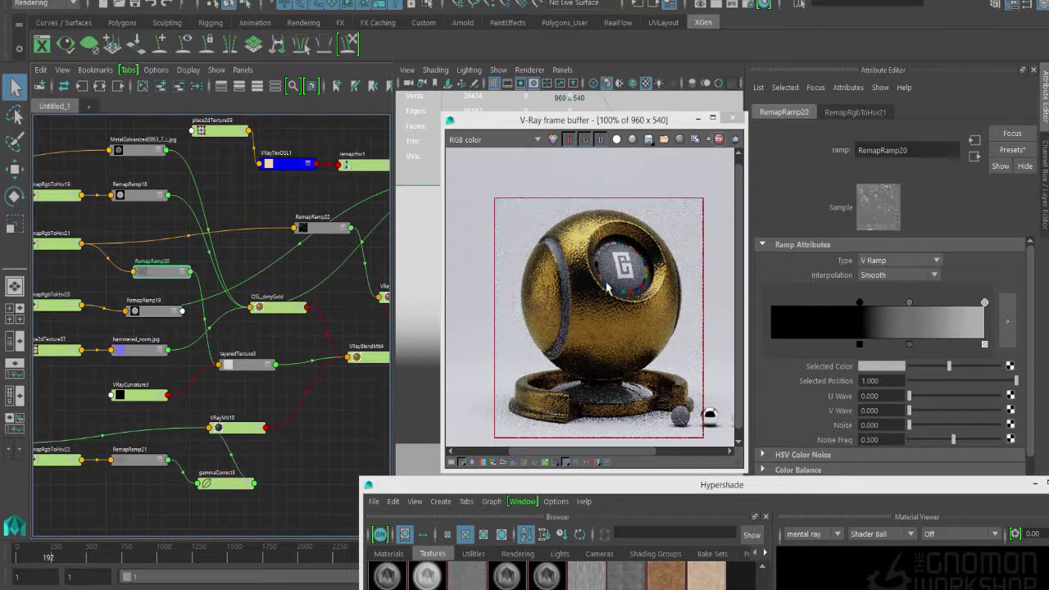
Rename the VRayTexOSL1 node as gold_OSL
left_click(276, 173)
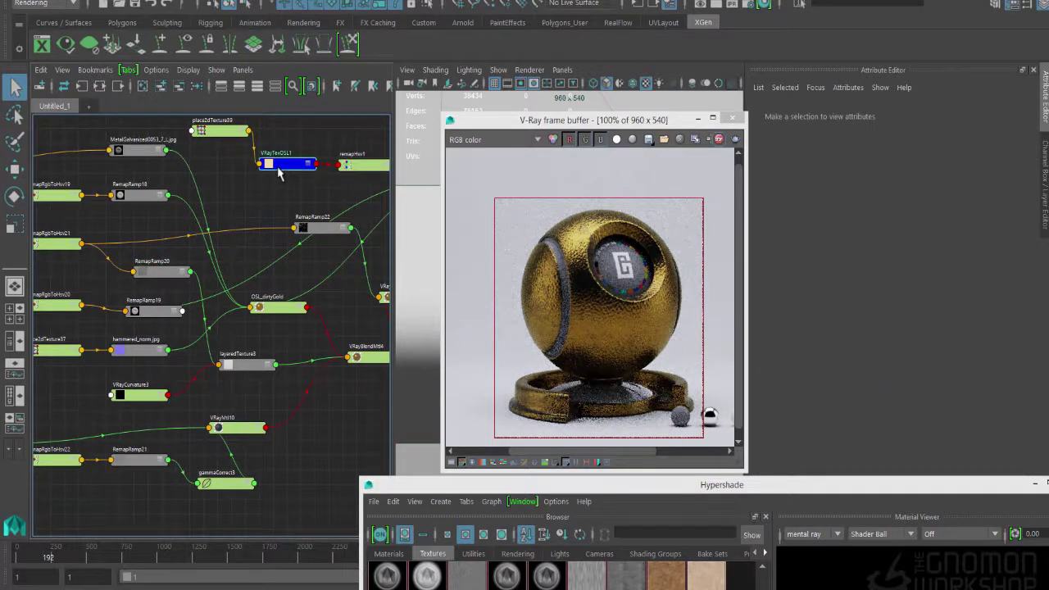
left_click_drag(904, 150, 840, 40)
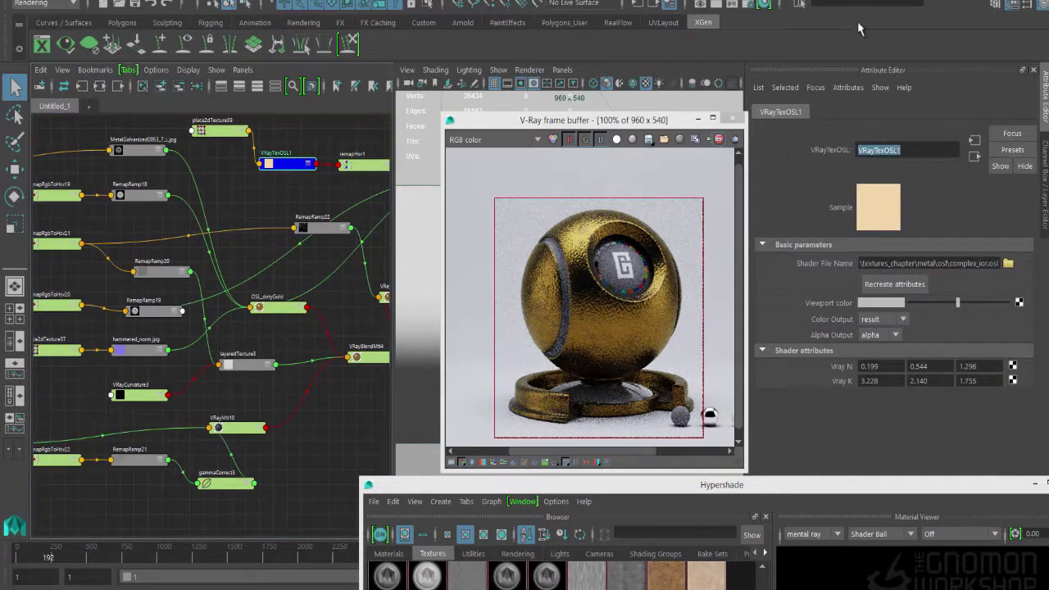
type("gold_OSL")
key("Return")
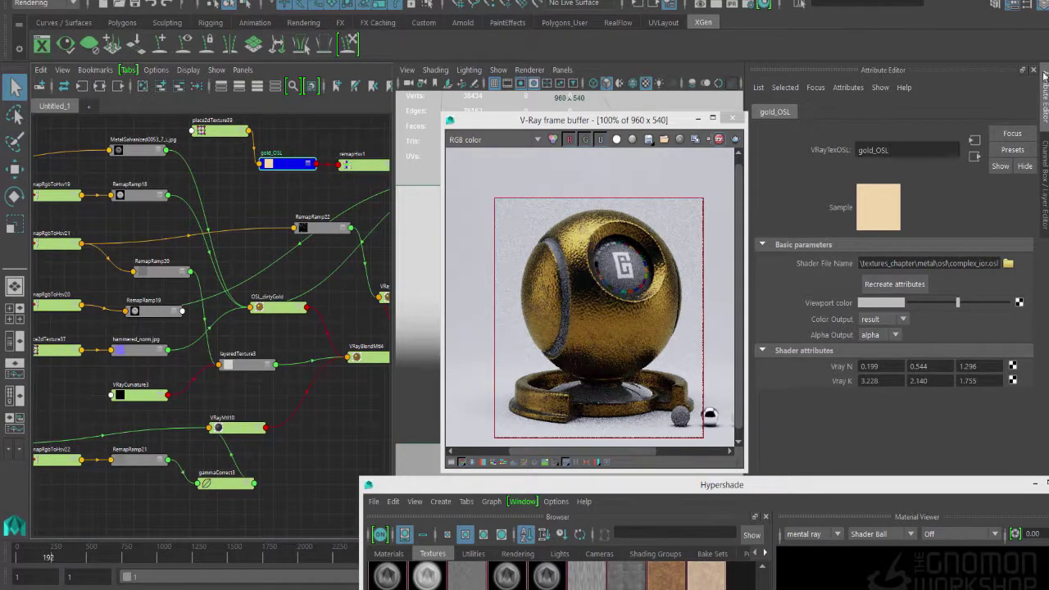
Save the gold_OSL node's settings as an attribute preset named gold
left_click(1013, 150)
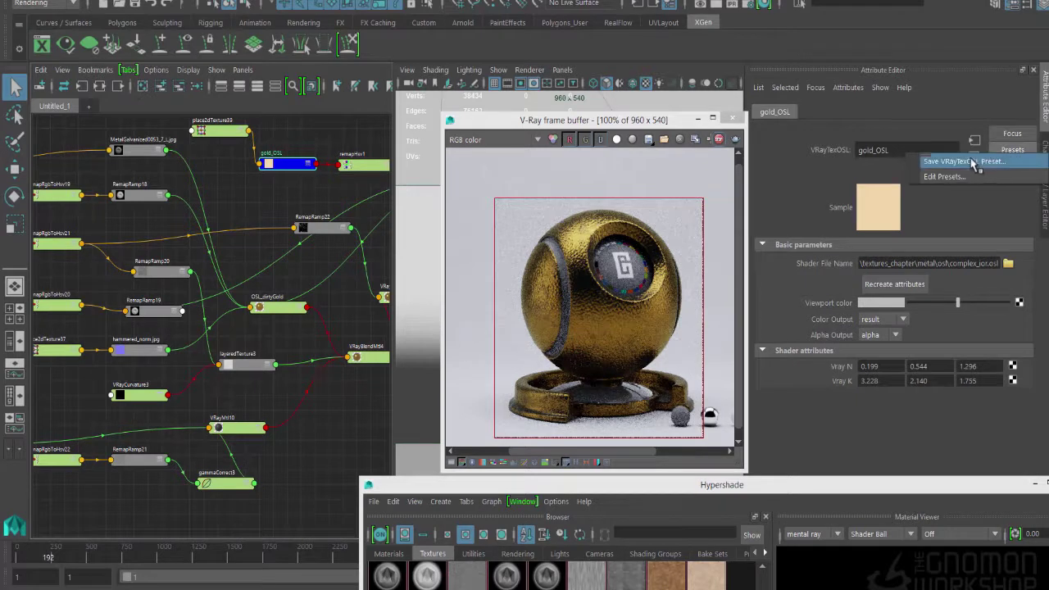
left_click(973, 161)
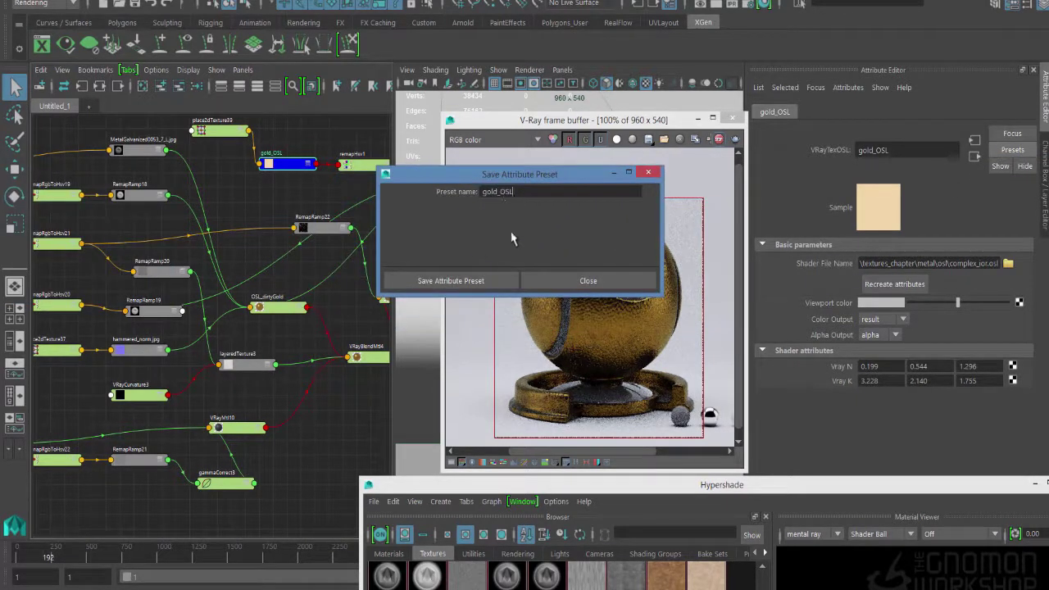
left_click_drag(500, 191, 536, 191)
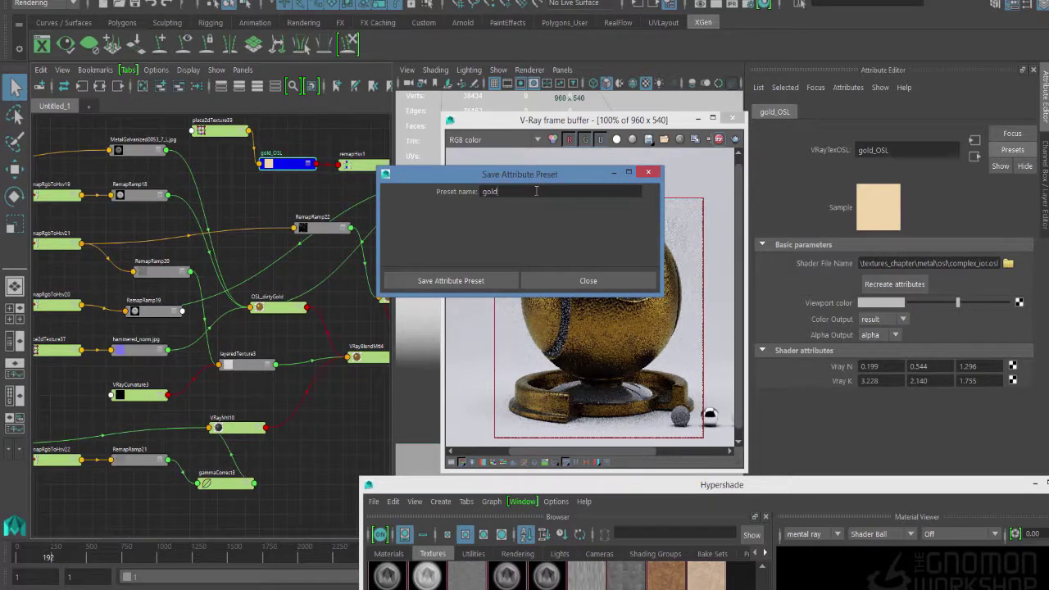
left_click(466, 282)
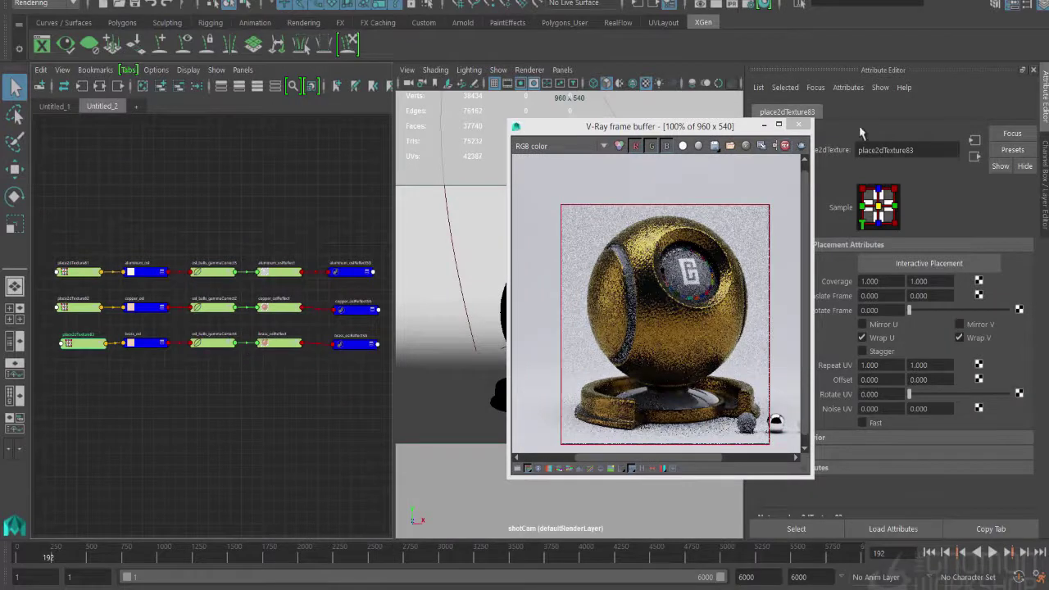
Examine the aluminum, copper and brass OSL networks, checking their gamma correction, reflective V-Ray materials and the OSL nodes' N and K values
left_click(596, 128)
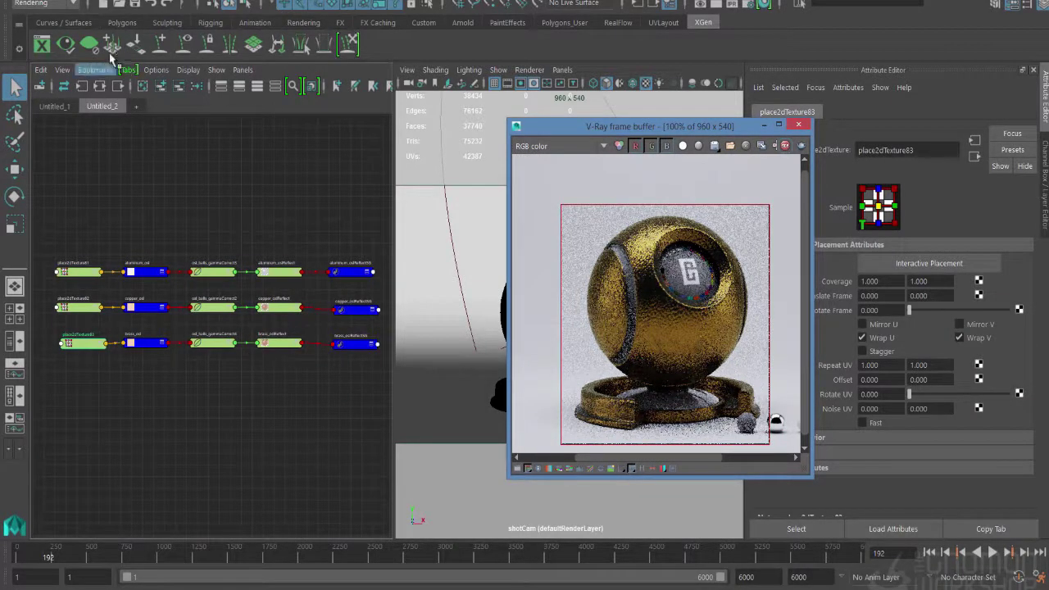
left_click(131, 14)
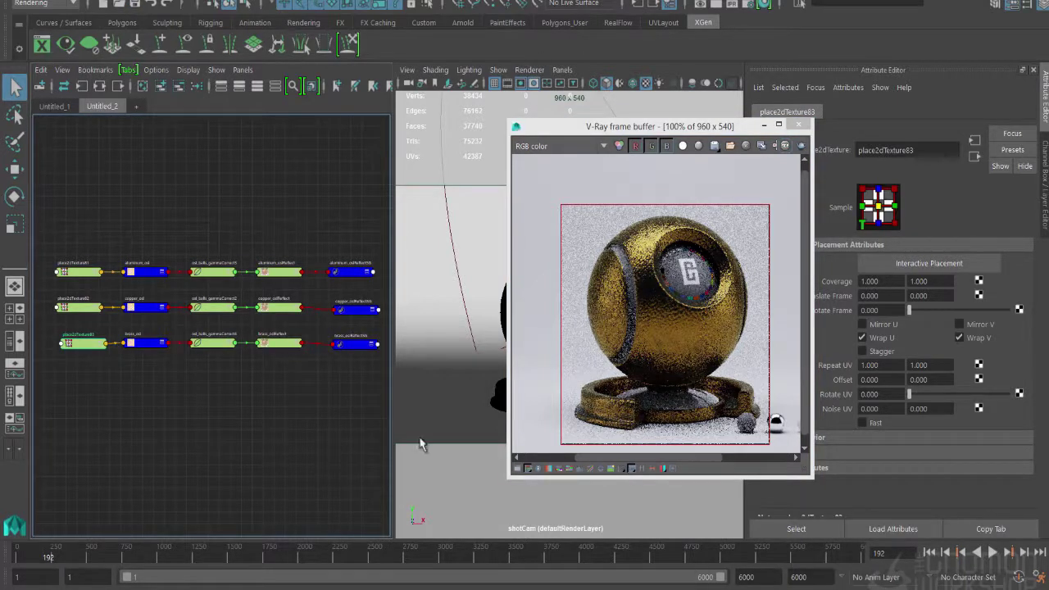
left_click_drag(218, 369, 211, 215)
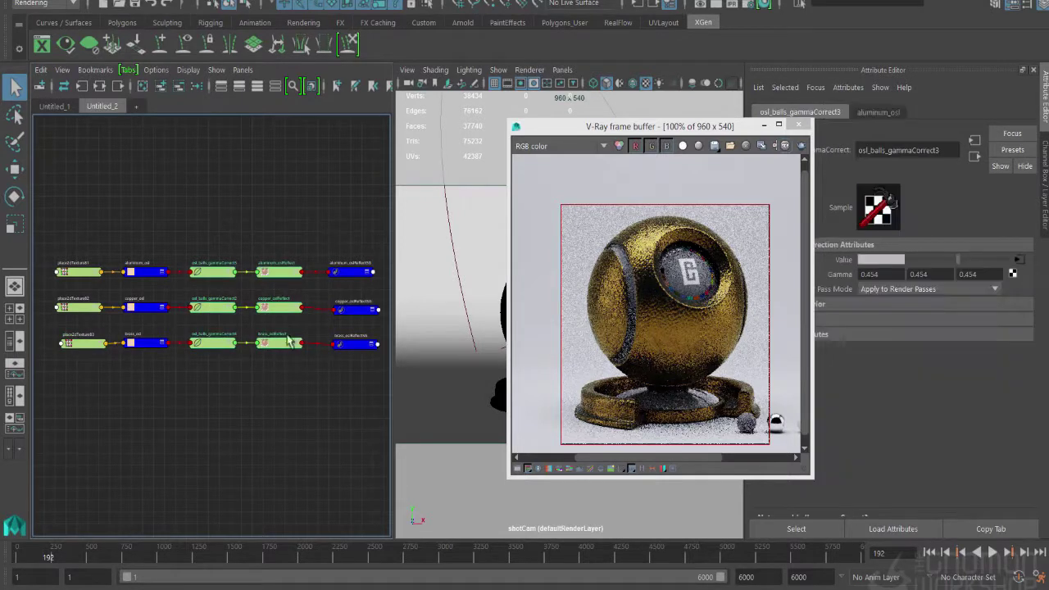
left_click(276, 273)
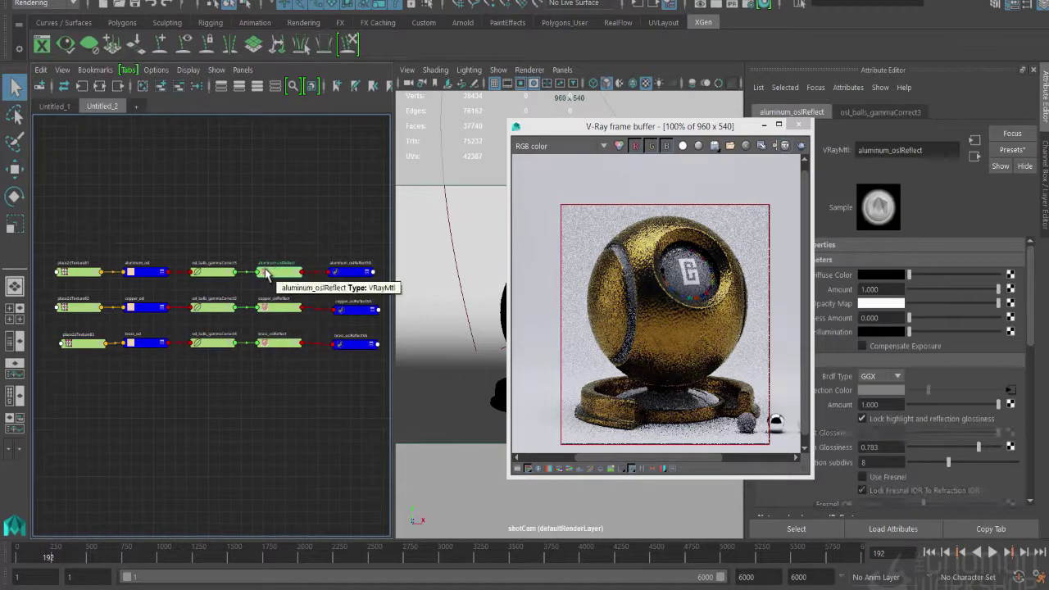
left_click(143, 273)
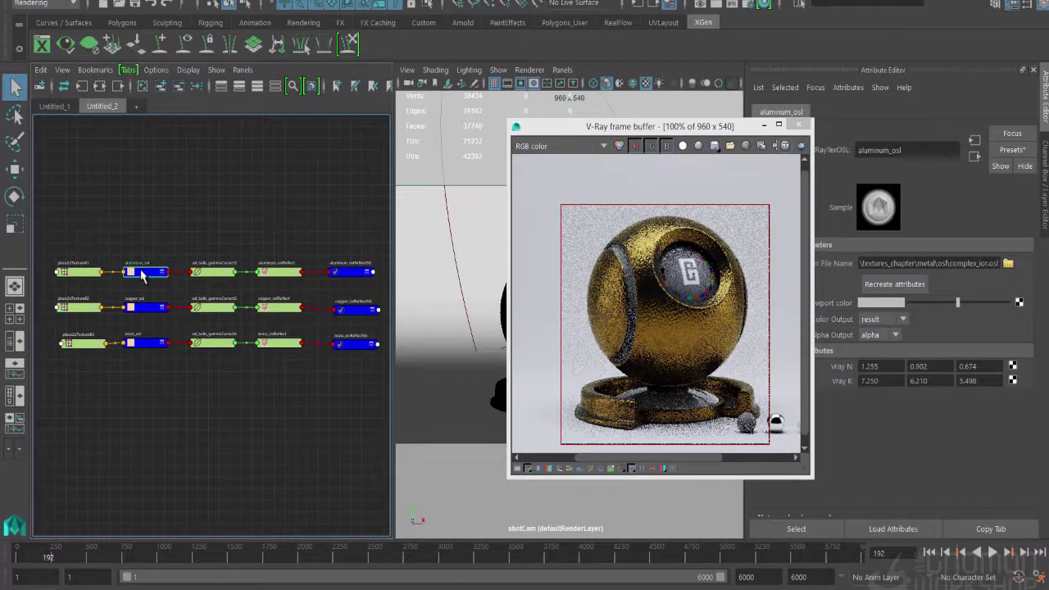
left_click(209, 273)
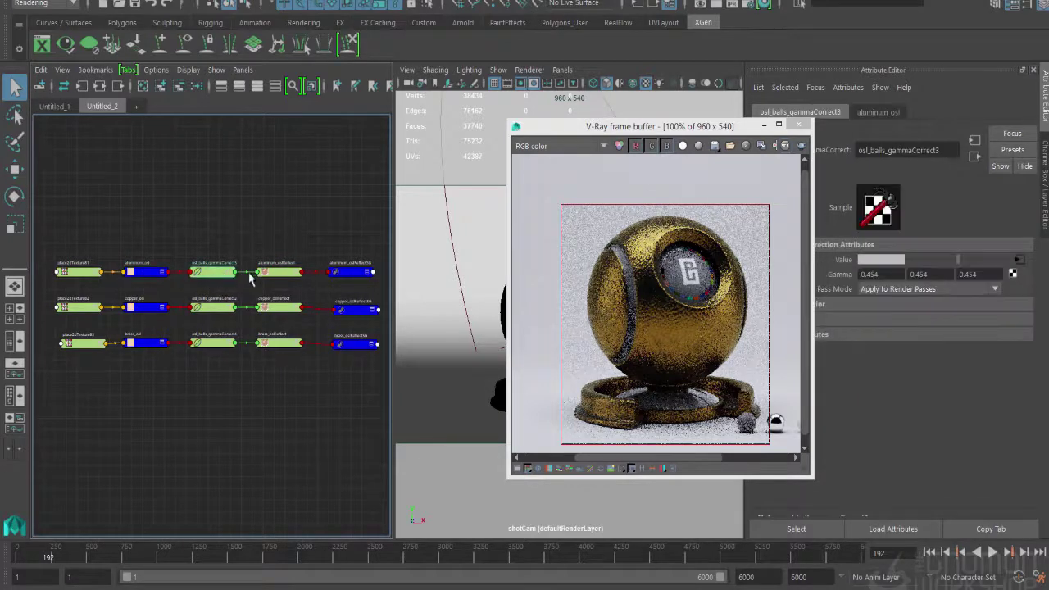
left_click(277, 277)
scroll(254, 287, "up", 3)
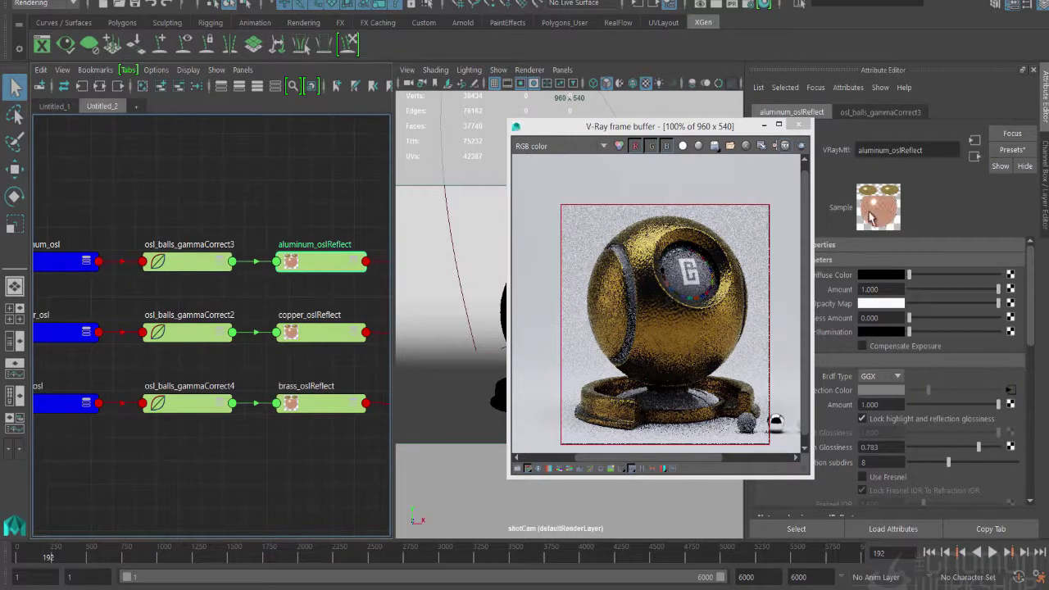
scroll(221, 312, "down", 2)
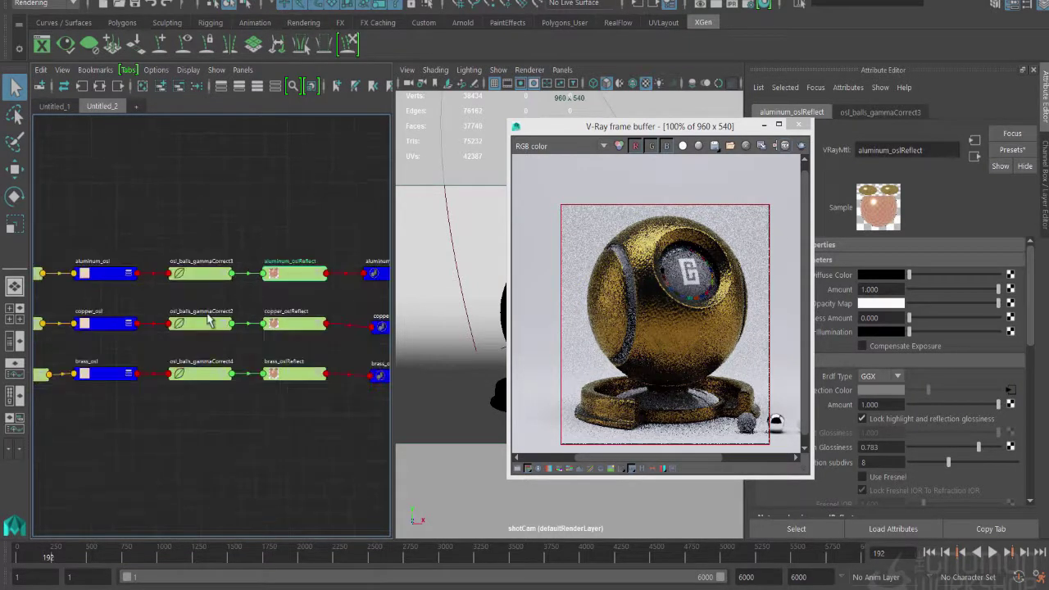
left_click(104, 281)
left_click(98, 325)
left_click(93, 375)
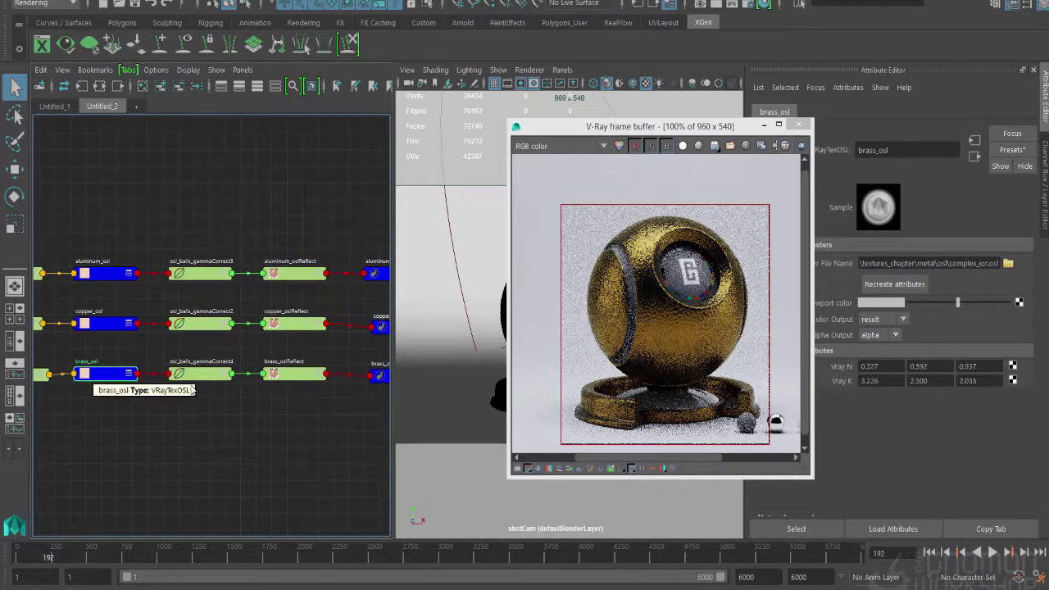
Return to the Untitled_1 graph with the duplicated dirty metal network and select the objects that use VRayBumpMtl4
left_click(57, 108)
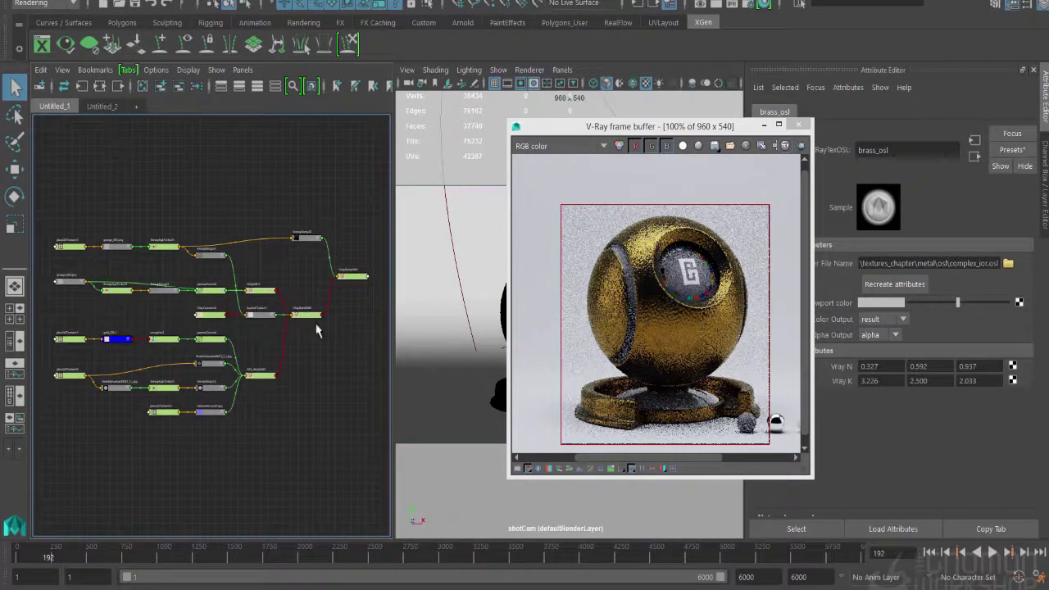
scroll(318, 331, "up", 2)
left_click(373, 256)
right_click(383, 257)
left_click(469, 255)
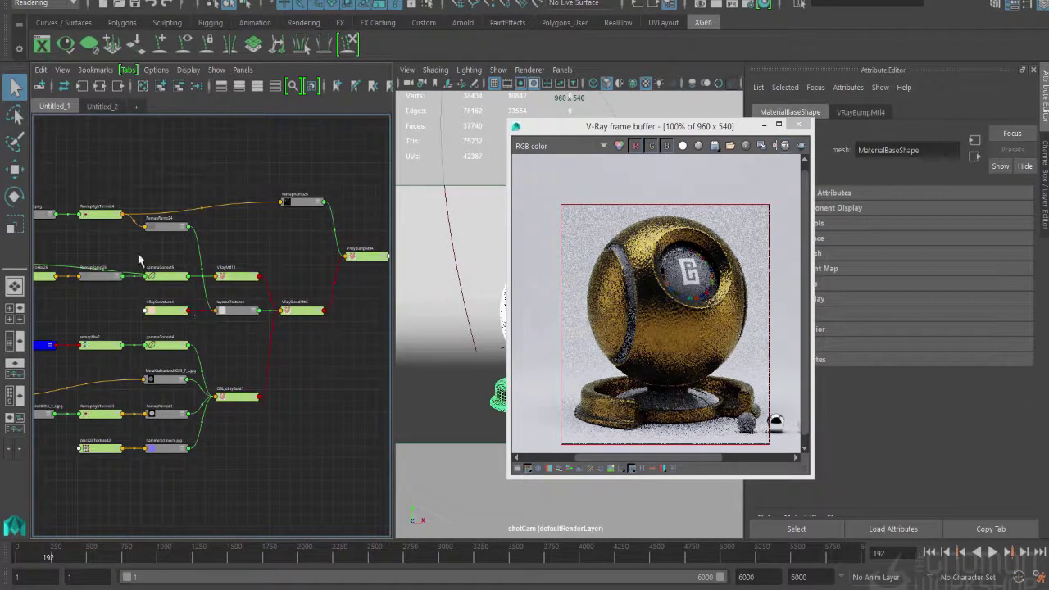
middle_click_drag(139, 261, 191, 259)
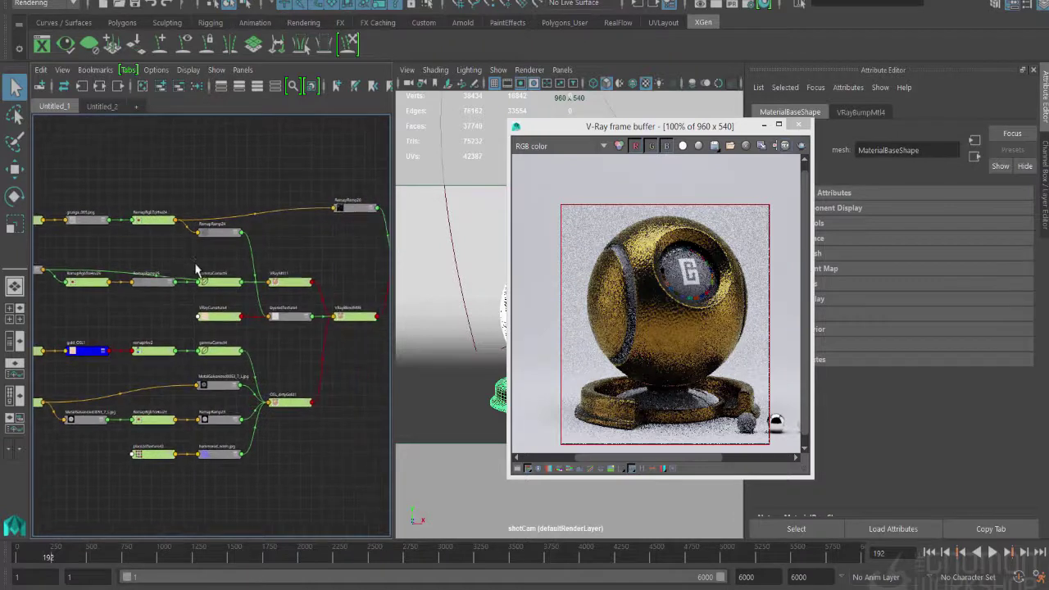
Rename the duplicated OSL_dirtyGold1 material as OSL_dirtyBrass
left_click(293, 403)
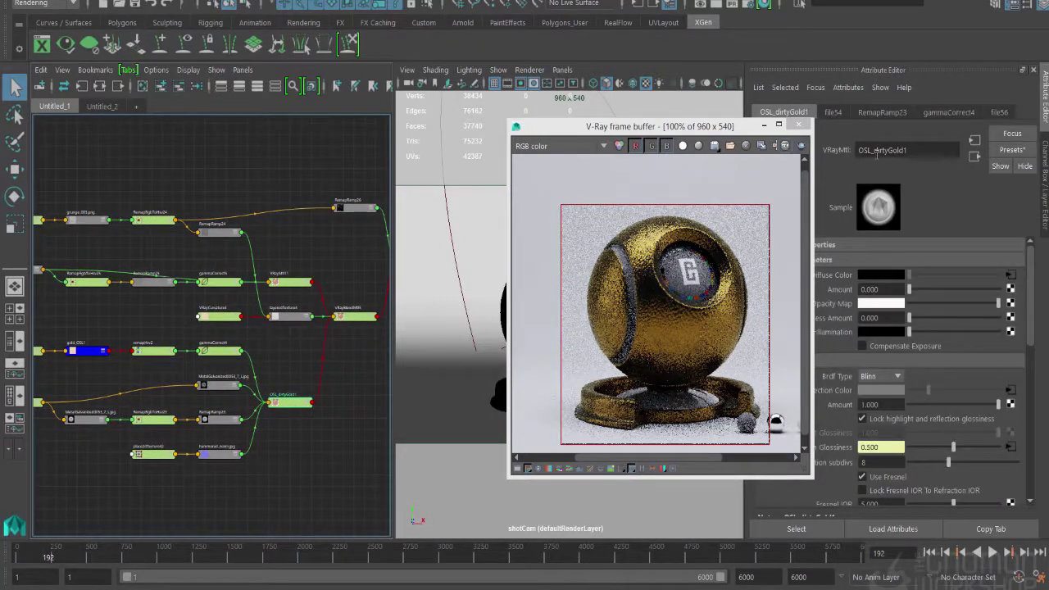
left_click_drag(873, 150, 907, 150)
type("dir")
key("Return")
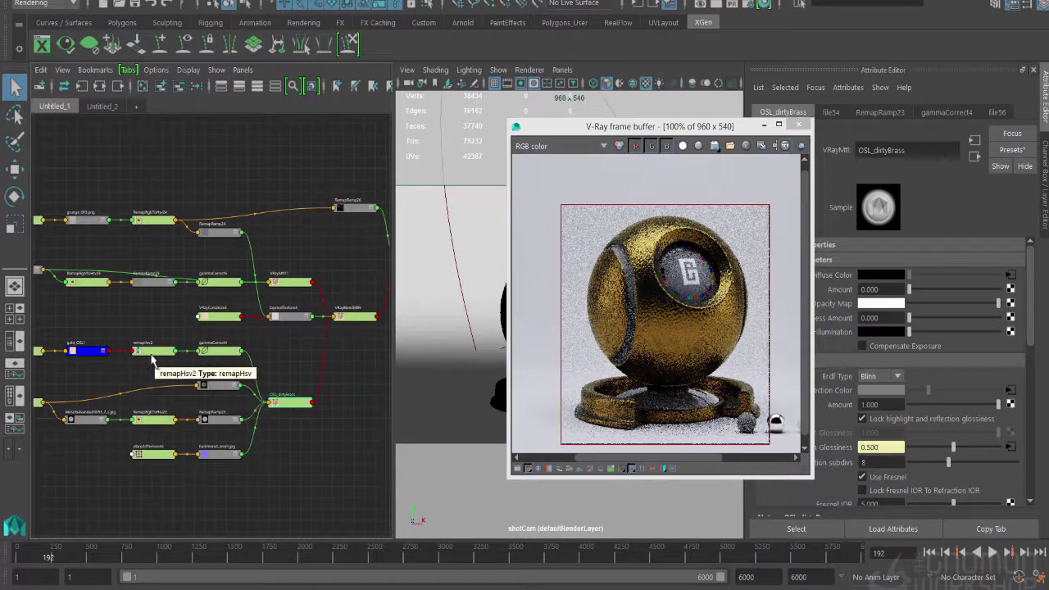
left_click(208, 354)
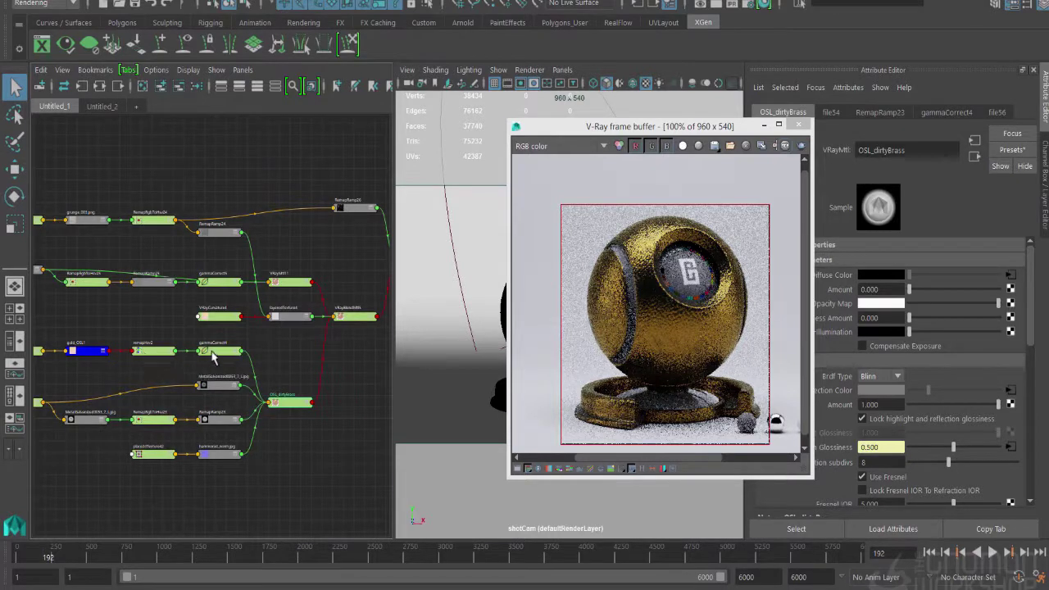
Connect the brass OSL network's gamma correction node to the Reflection Color of the OSL_dirtyBrass material
left_click(291, 410)
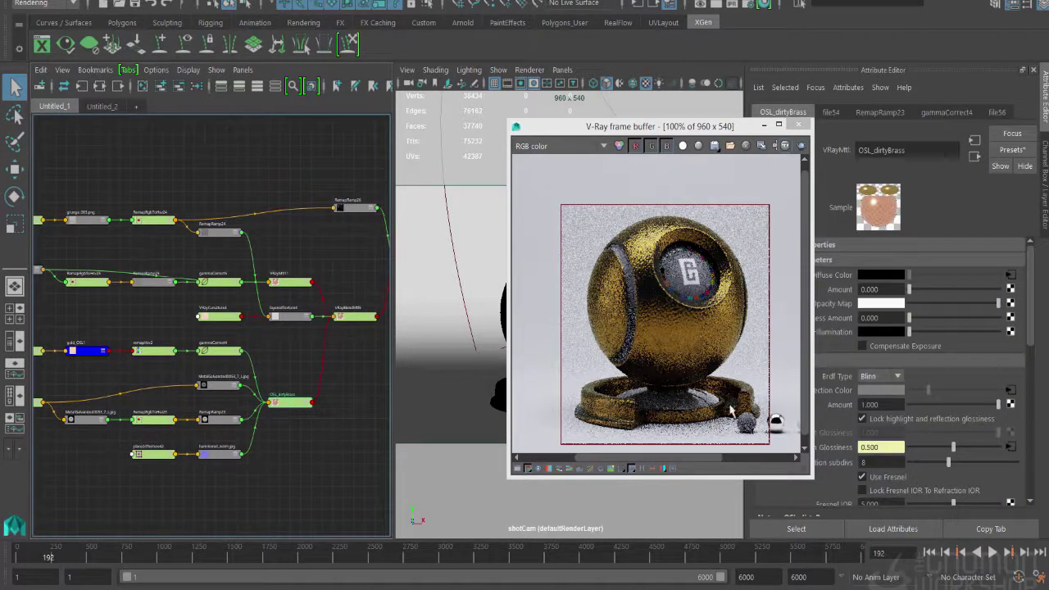
left_click(102, 106)
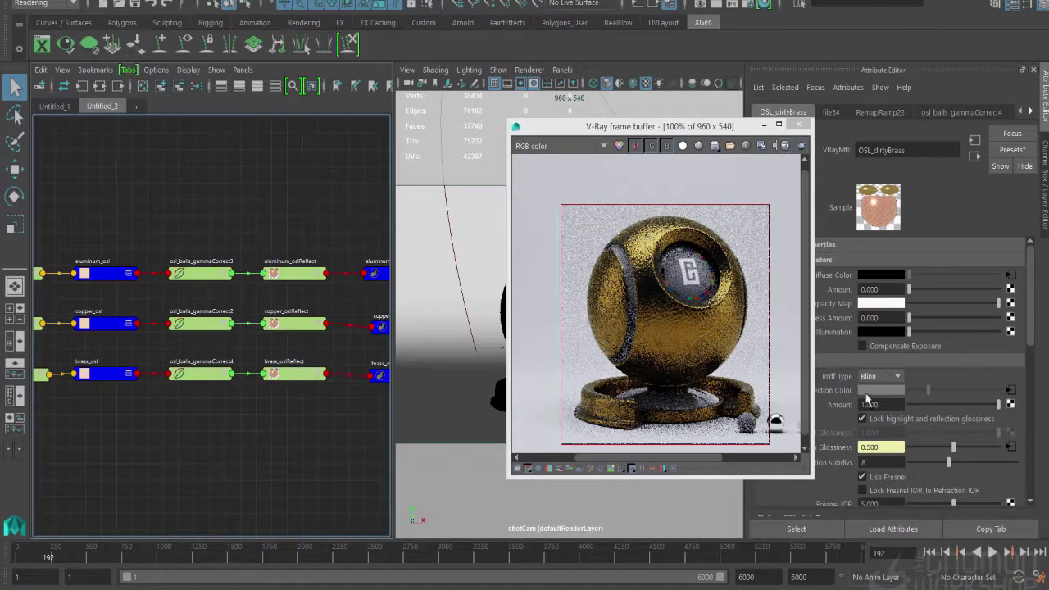
left_click_drag(579, 125, 695, 162)
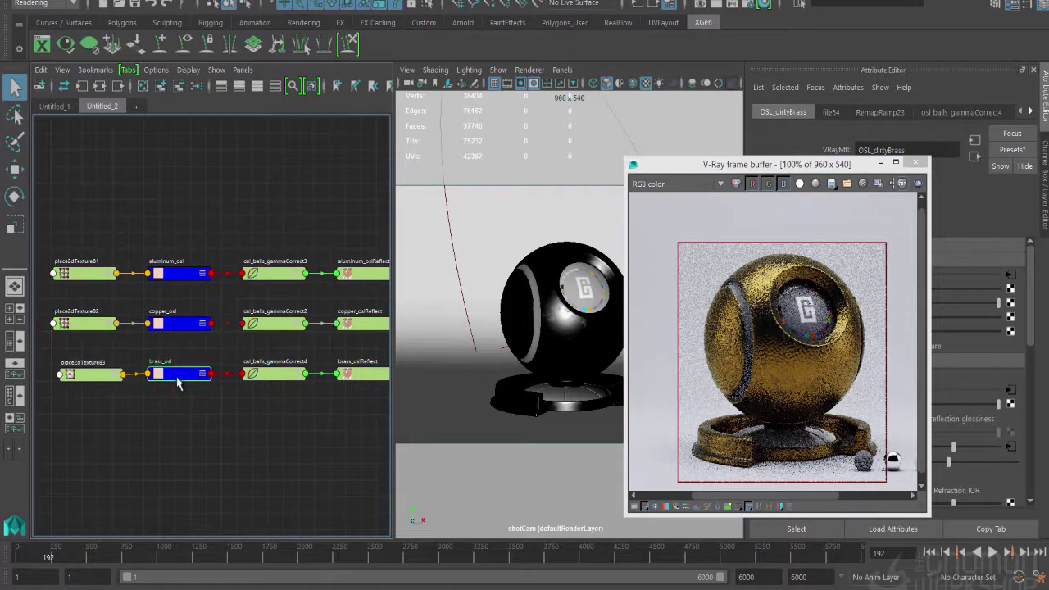
Check the brass_osl node's shader attributes, and save the scene with the material sphere selected
left_click(177, 378)
left_click_drag(789, 168, 612, 155)
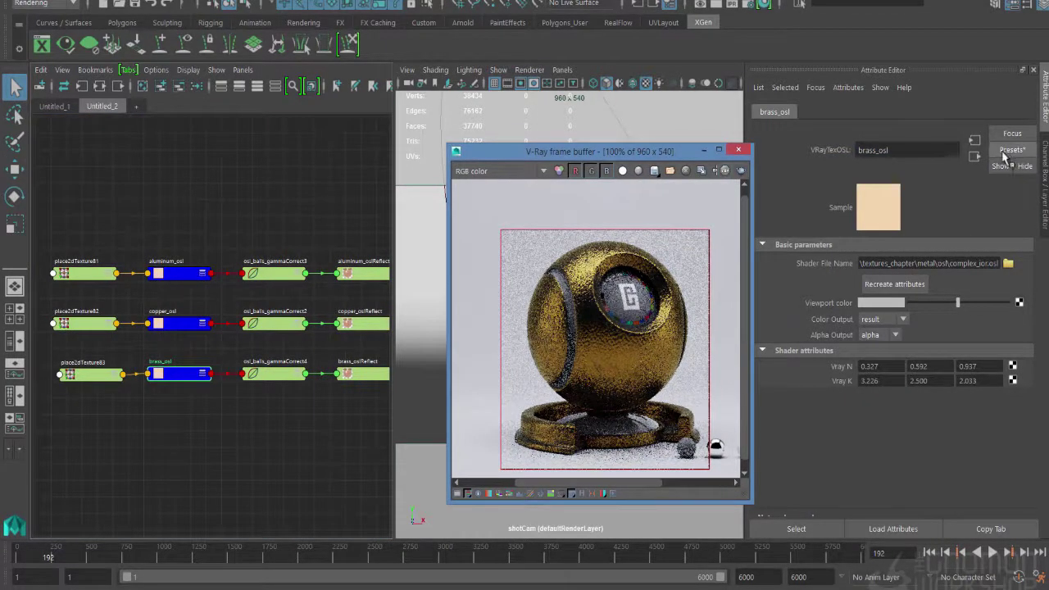
left_click_drag(534, 154, 691, 187)
left_click(557, 316)
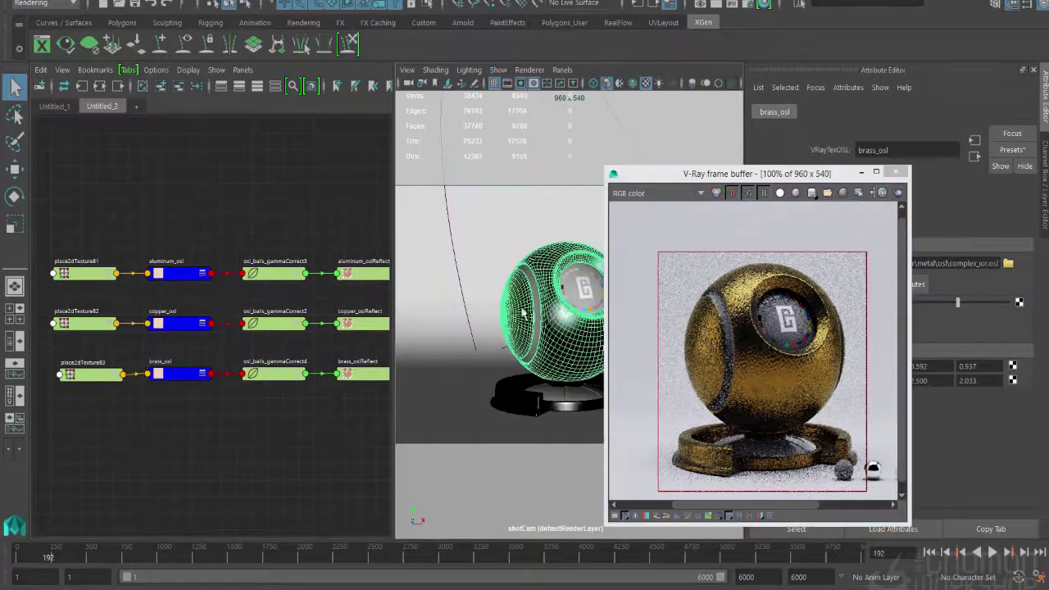
left_click(132, 4)
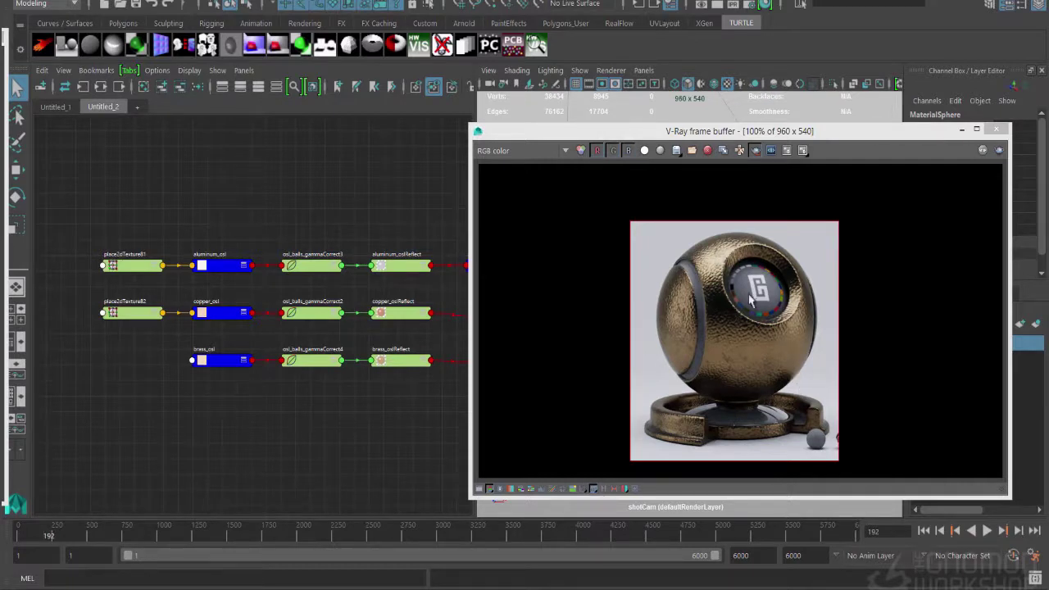
Return to the Untitled_1 graph, select the OSL_dirtyBrass material and show its attributes
left_click(62, 107)
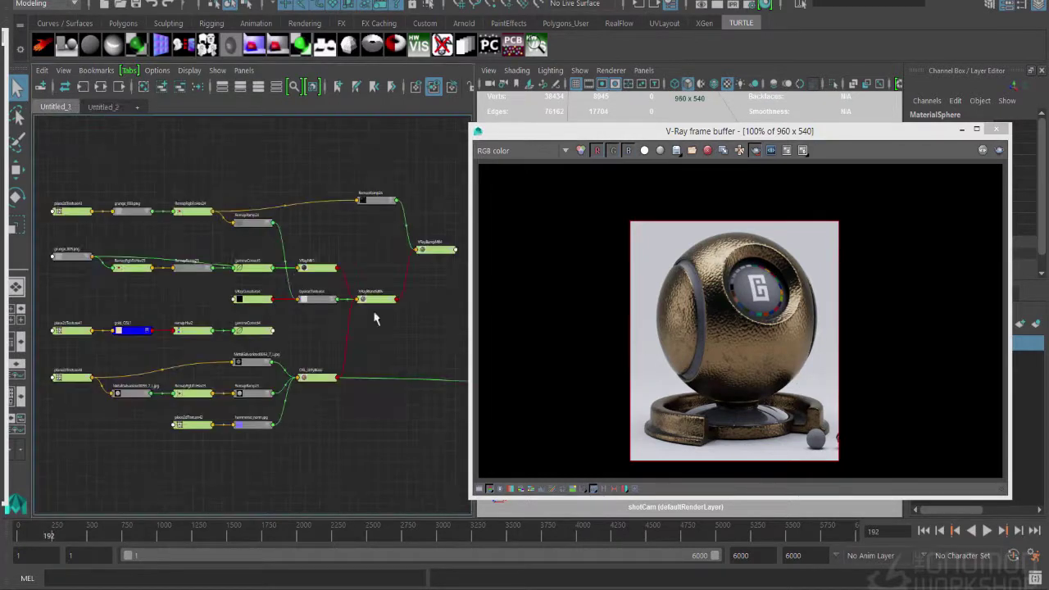
left_click(316, 378)
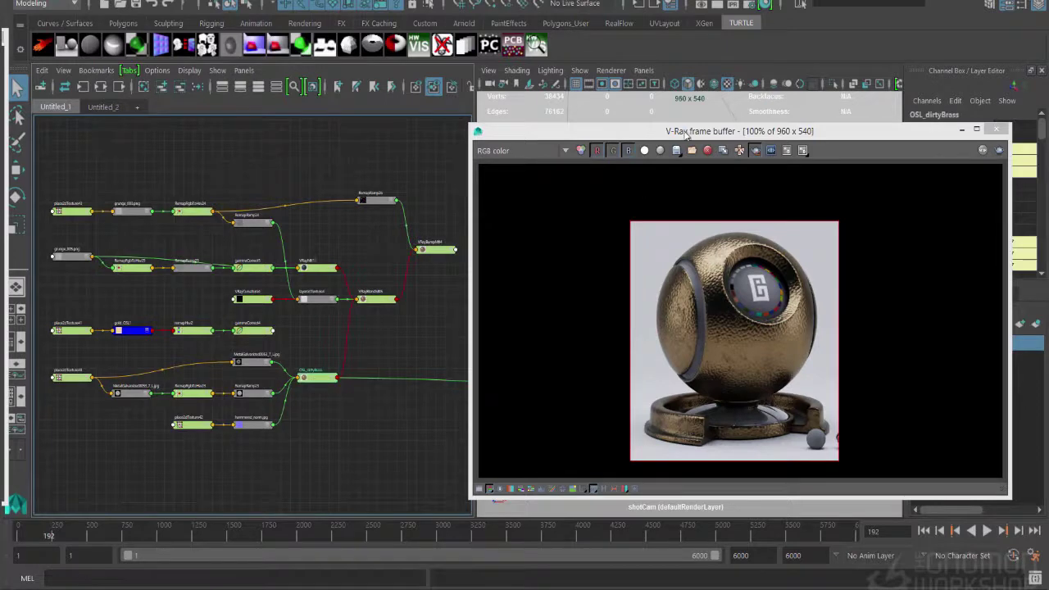
left_click_drag(685, 132, 521, 112)
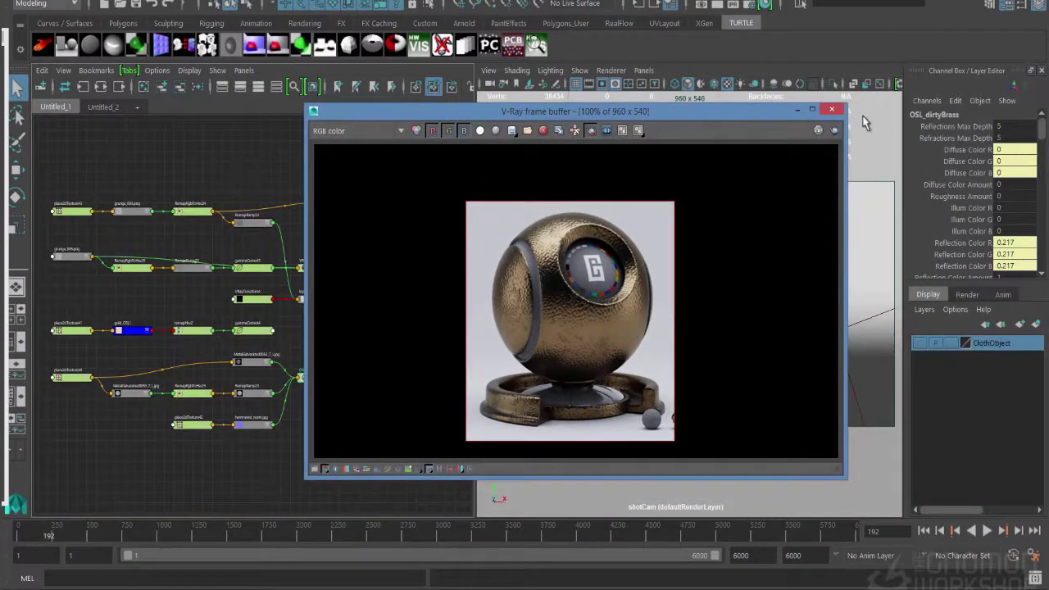
left_click_drag(739, 111, 586, 117)
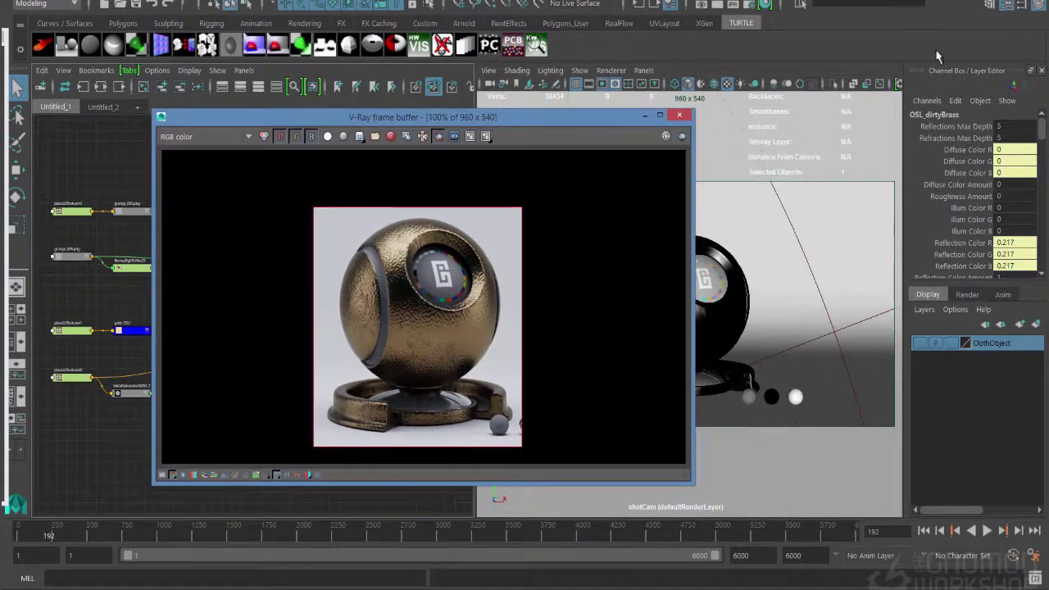
left_click(1008, 5)
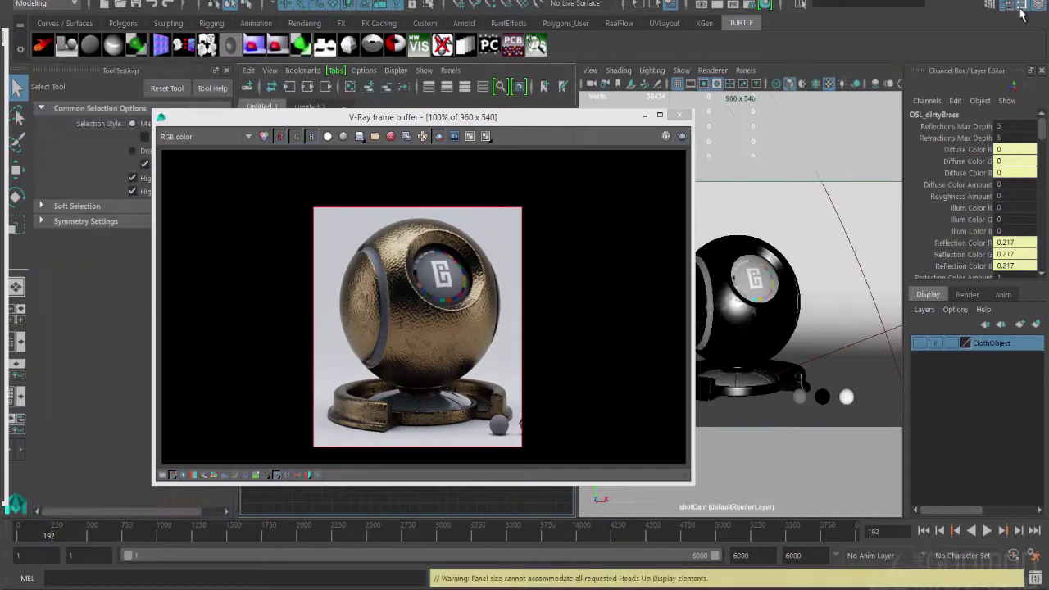
left_click(1008, 5)
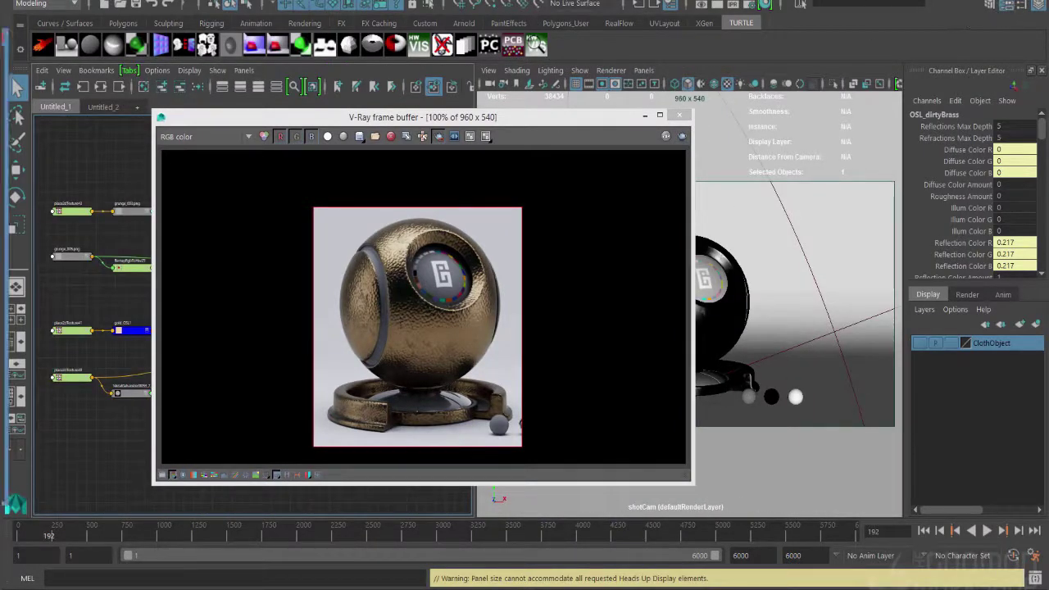
key("ctrl+a")
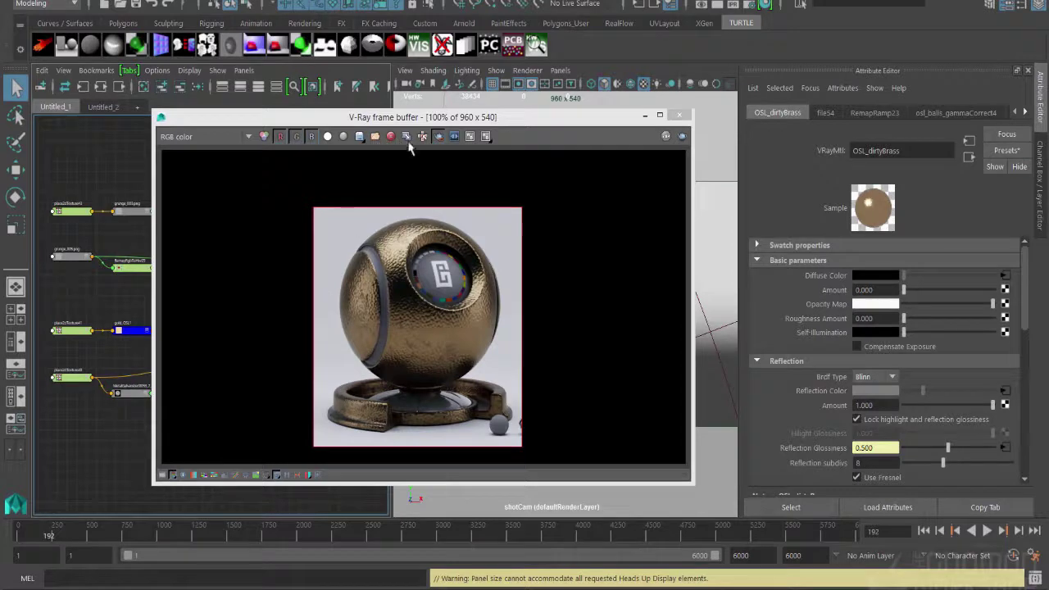
Select the objects that use the VRayBumpMtl4 material
left_click_drag(410, 118, 688, 170)
left_click(373, 301)
middle_click_drag(347, 279, 275, 286, "alt")
left_click(264, 242)
right_click_drag(264, 242, 360, 246)
left_click_drag(488, 174, 509, 168)
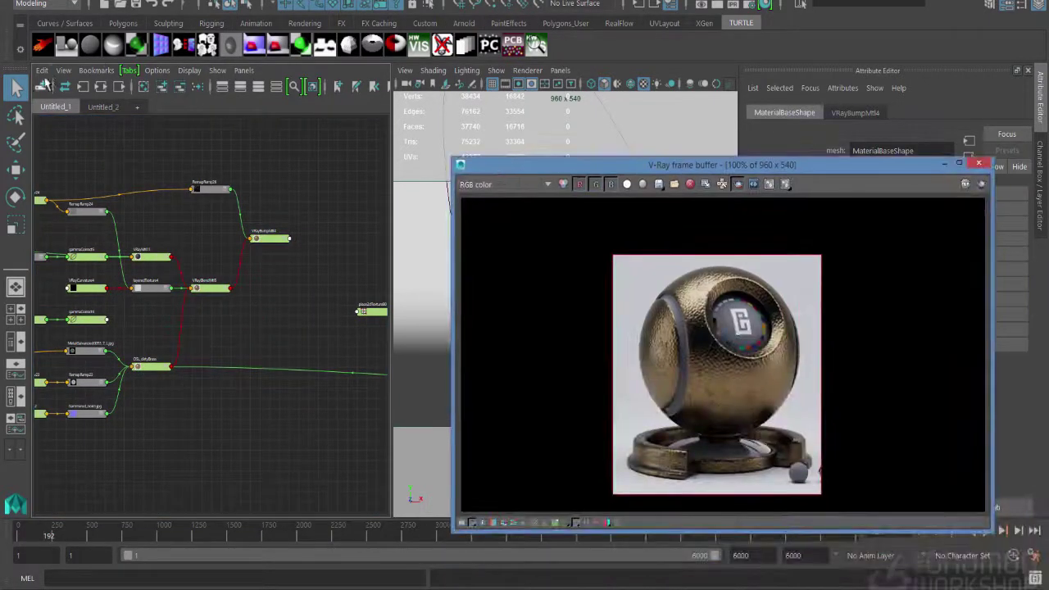
Make one special duplicate of VRayBumpMtl4 with Duplicate input connections enabled
left_click(43, 70)
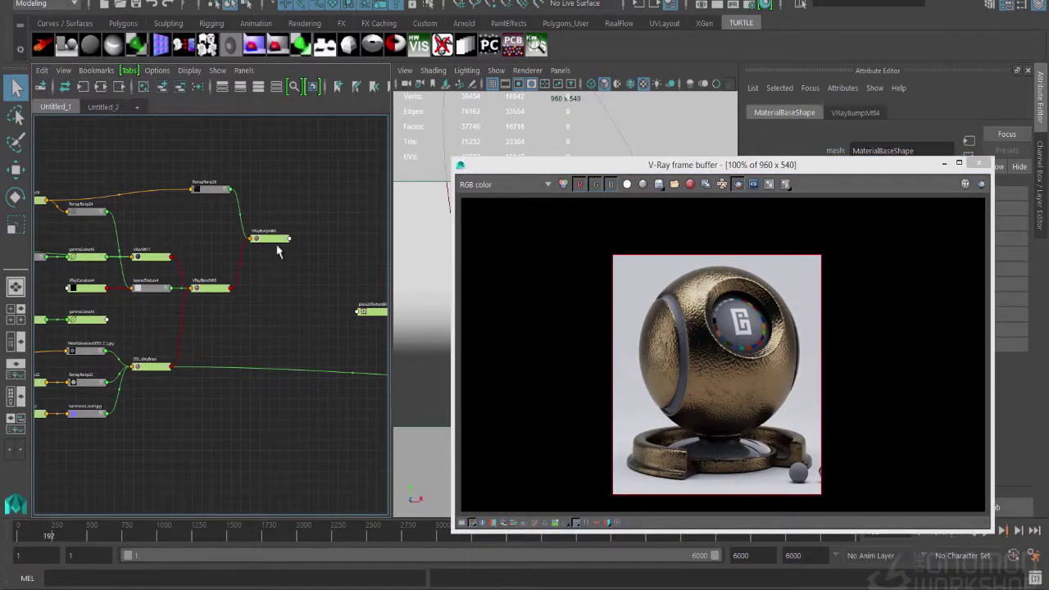
left_click(49, 1)
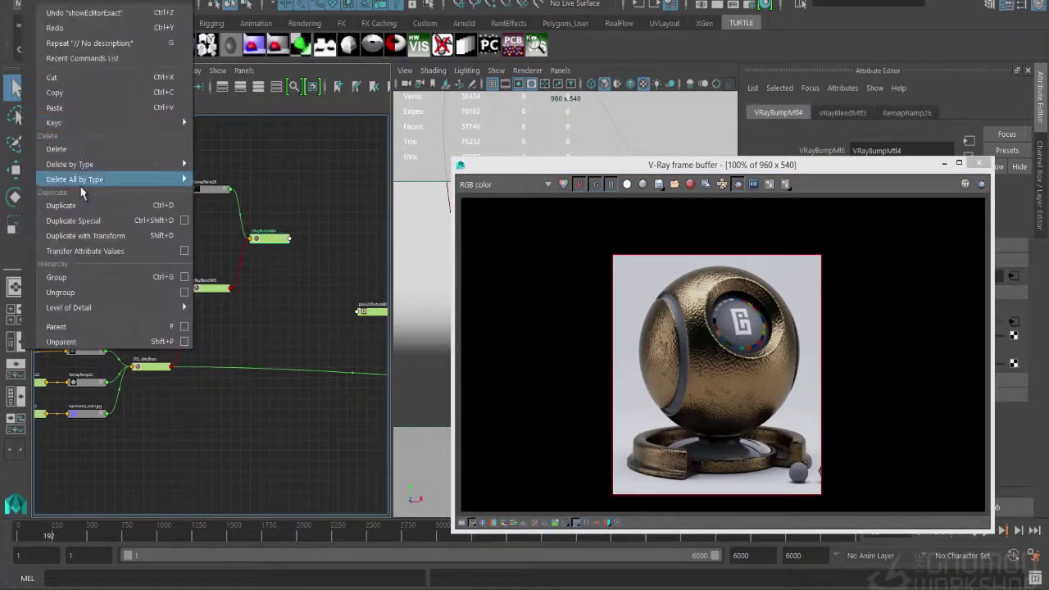
left_click(184, 220)
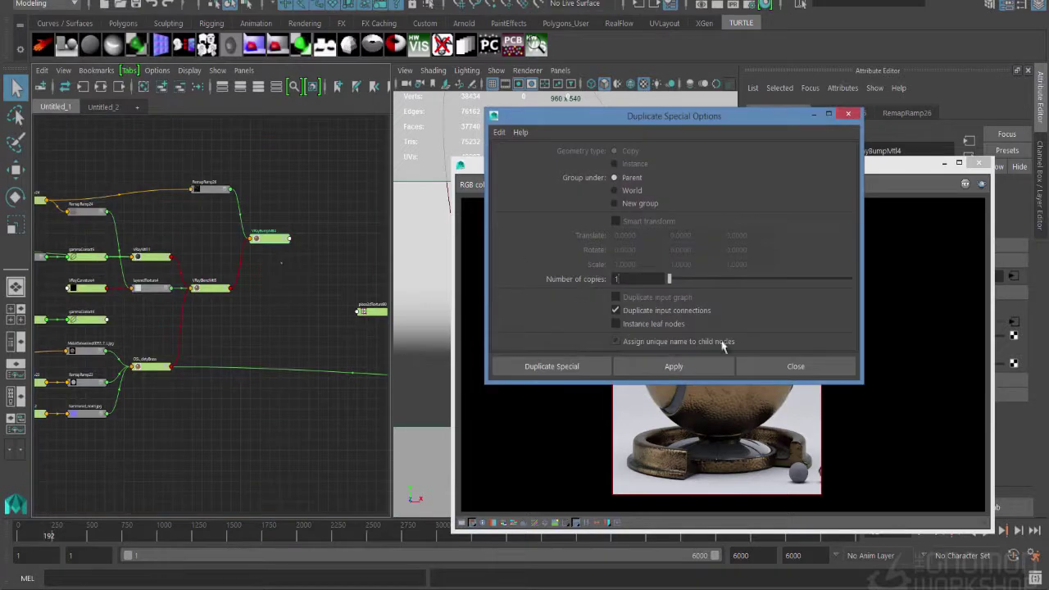
left_click(551, 368)
Assign the duplicated bump material to the selected objects and graph its input connections
right_click_drag(195, 238, 254, 172)
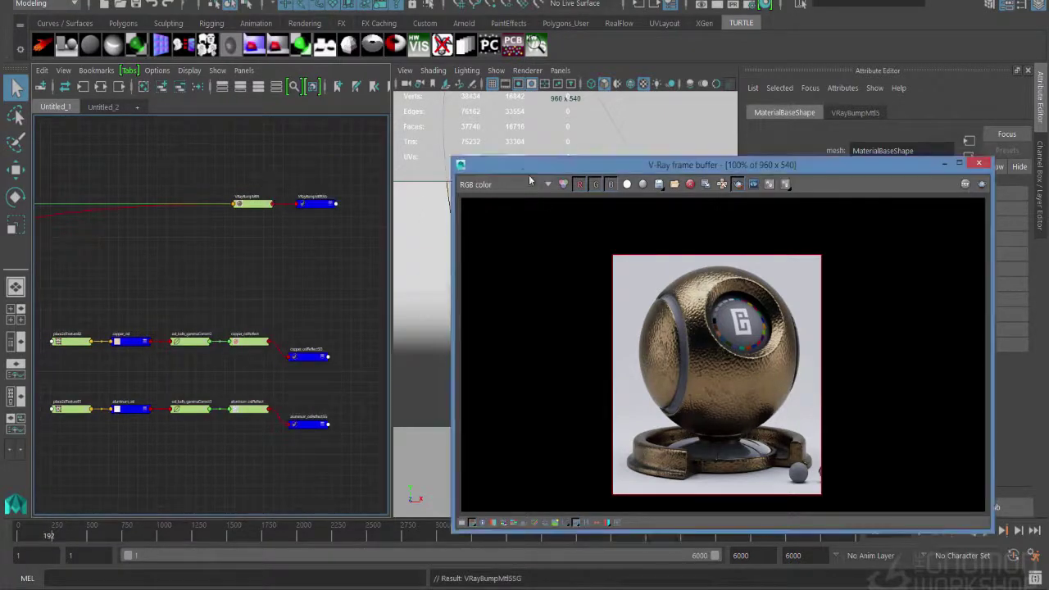
left_click_drag(544, 165, 585, 226)
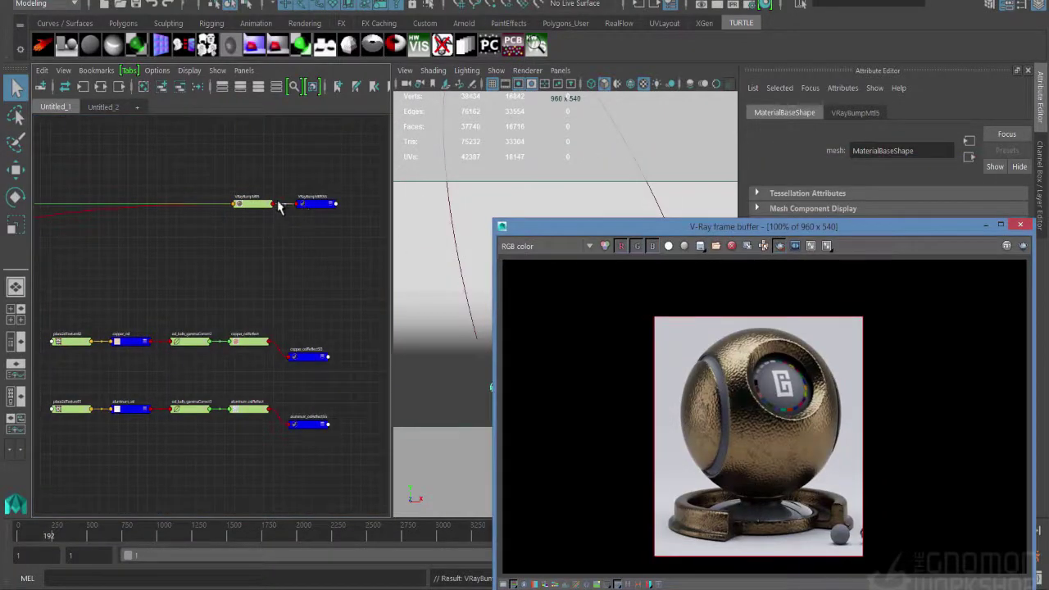
left_click(257, 206)
left_click(82, 86)
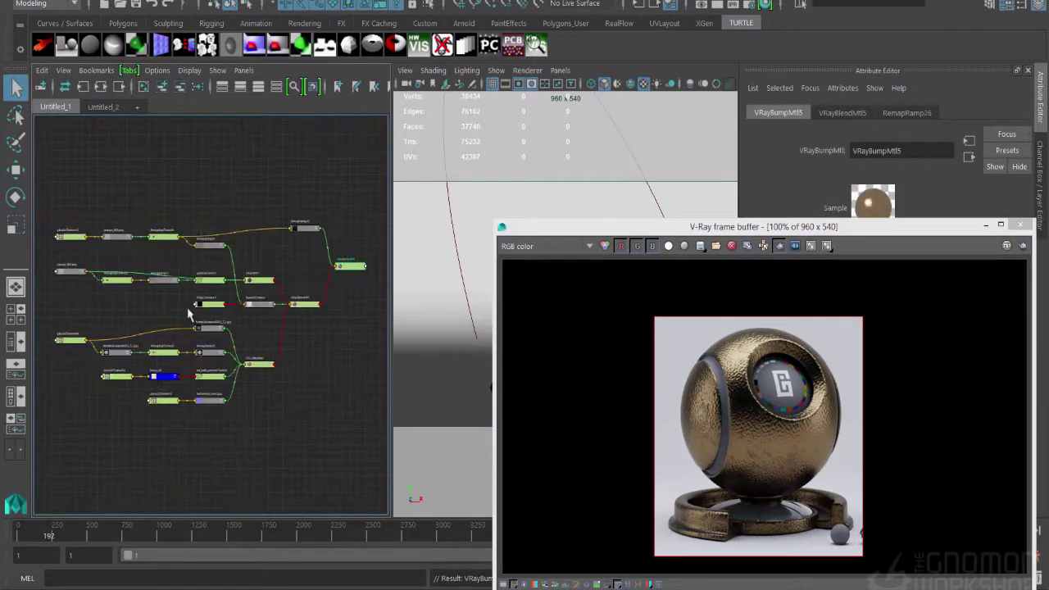
Rename the OSL_dirtyBrass material feeding the duplicated network as OSL_dirtyCopper
middle_click_drag(322, 314, 277, 317, "alt")
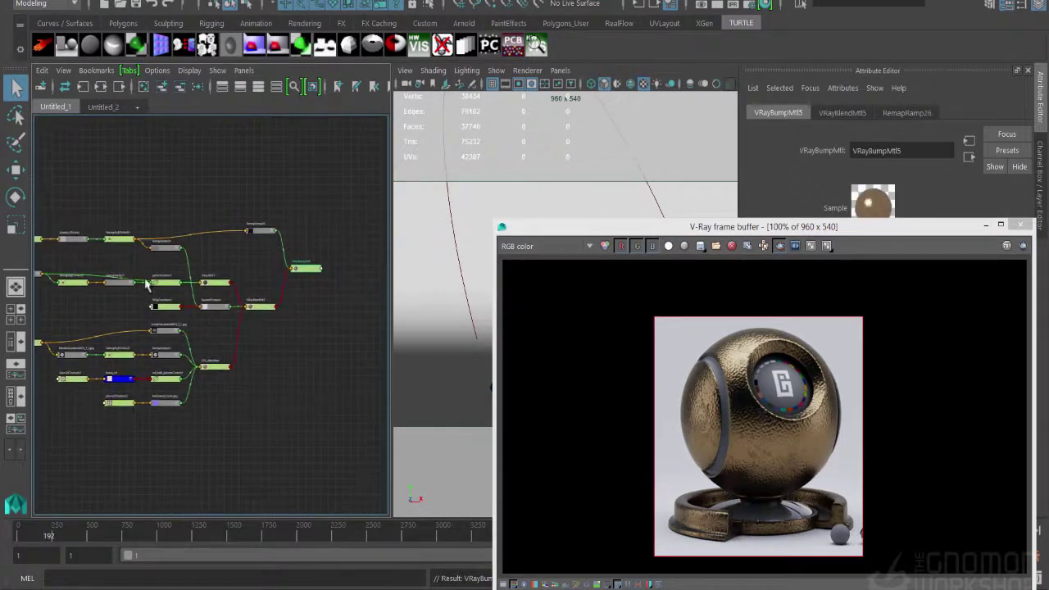
scroll(250, 334, "up", 4)
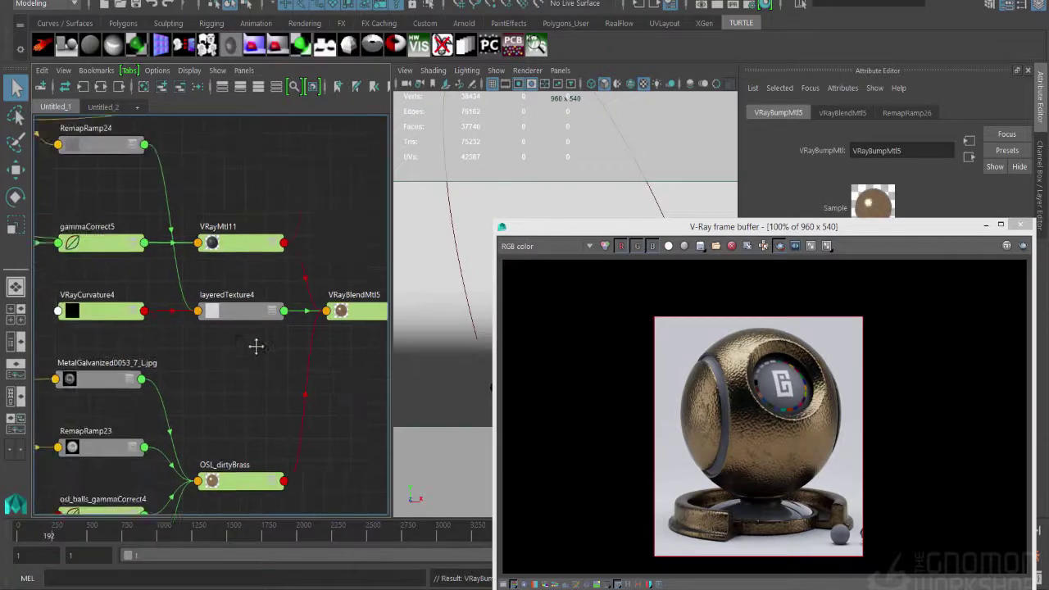
middle_click_drag(275, 316, 112, 225, "alt")
left_click(246, 438)
left_click_drag(832, 231, 585, 231)
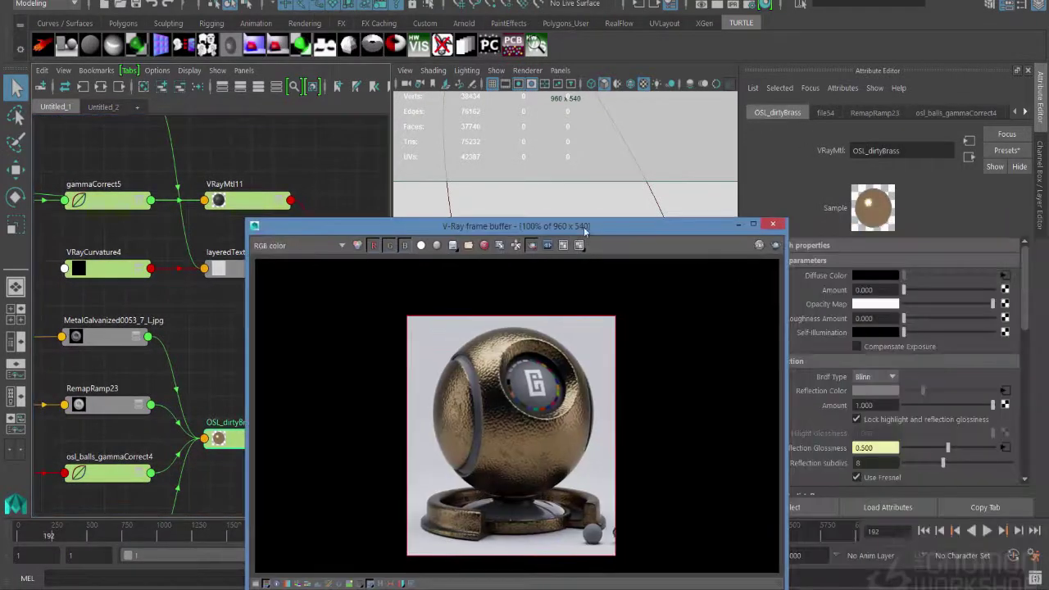
left_click(867, 151)
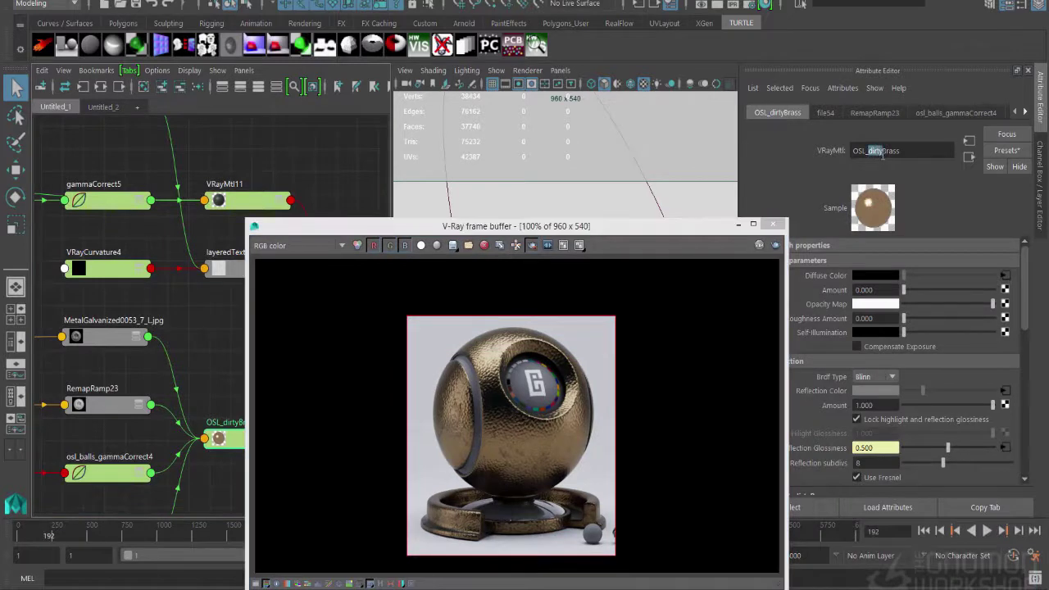
left_click(891, 150)
type("Coppe")
key("Return")
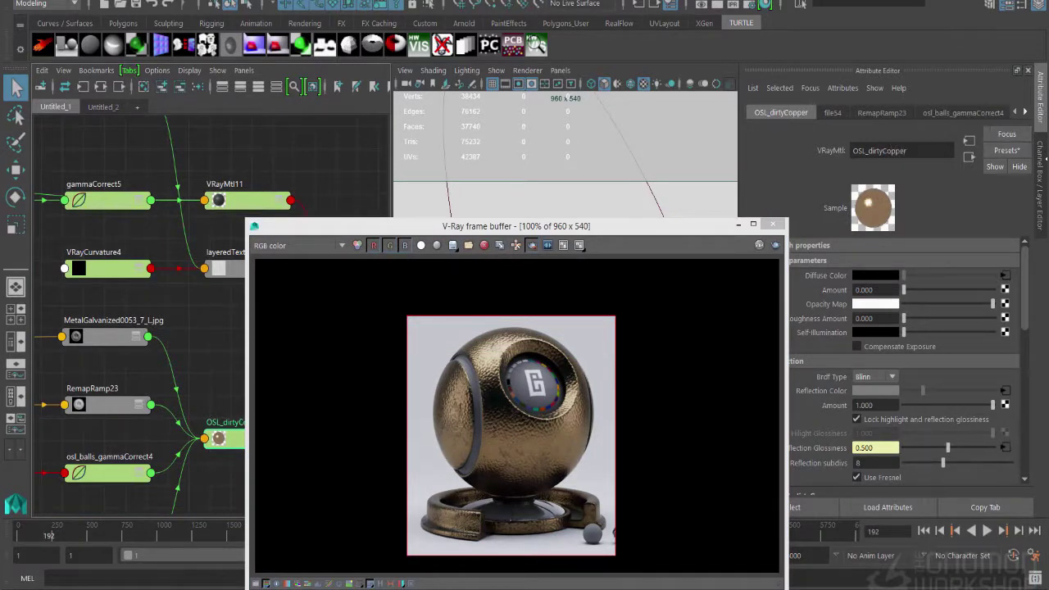
Compare the N and K values of the copper_osl and brass_osl nodes in the Untitled_2 graph
left_click(113, 108)
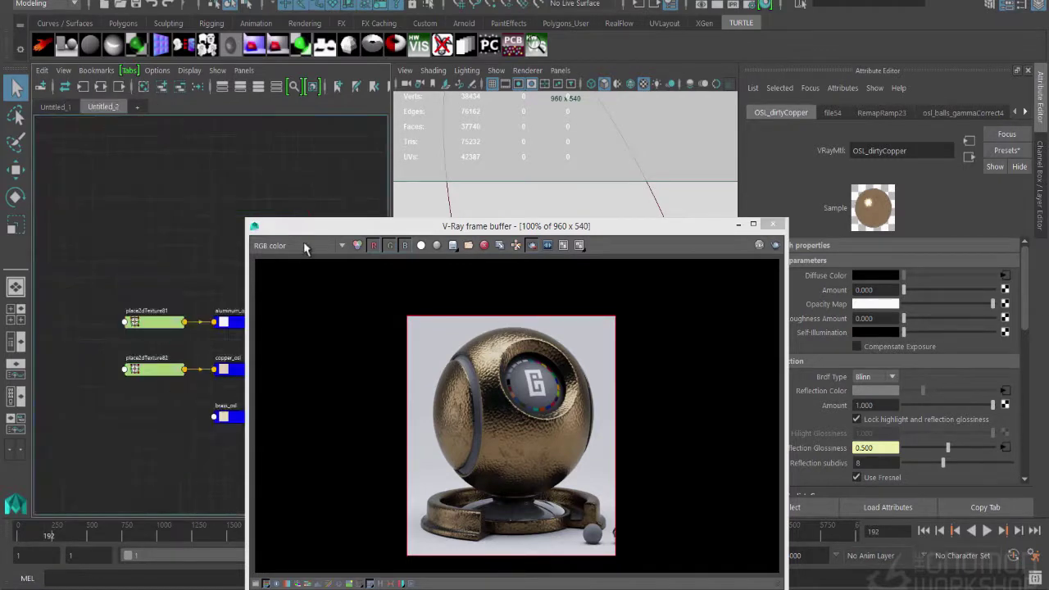
left_click_drag(306, 230, 423, 169)
key("a")
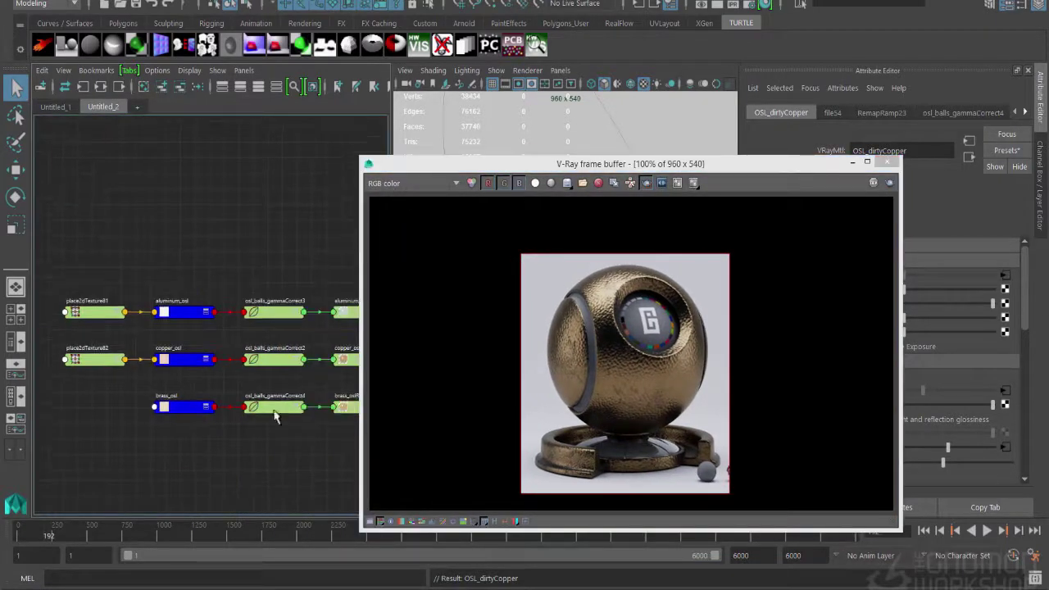
left_click_drag(460, 169, 359, 147)
middle_click_drag(246, 360, 216, 361, "alt")
left_click(123, 355)
left_click(837, 354)
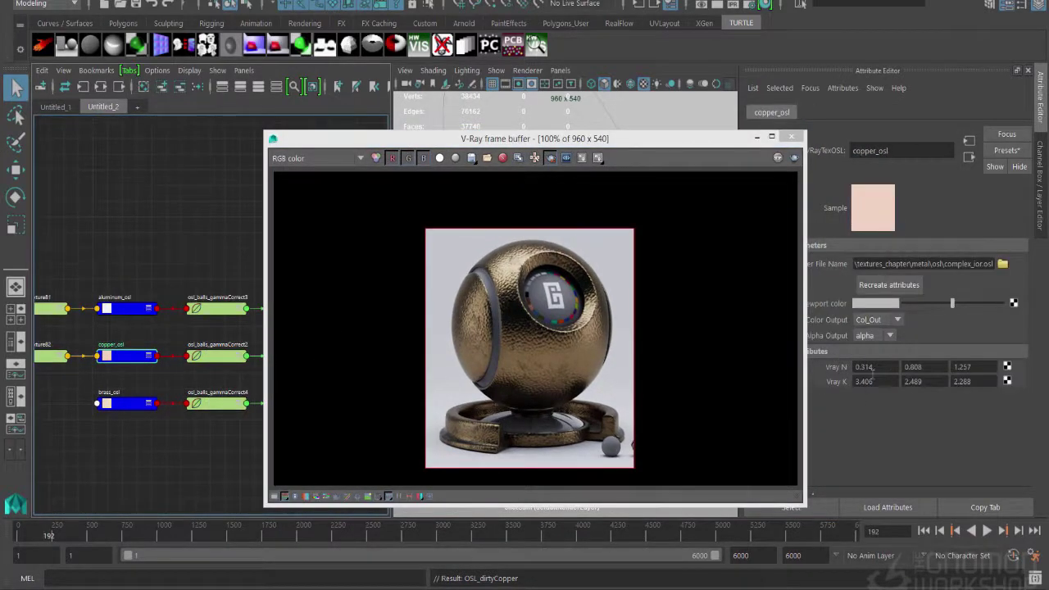
left_click(127, 404)
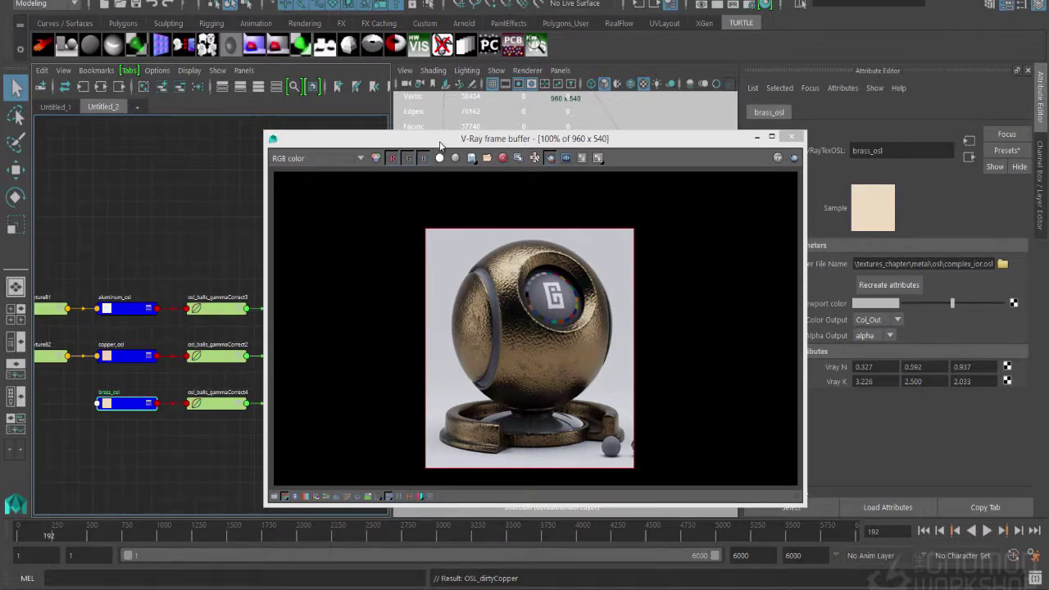
left_click_drag(440, 145, 427, 268)
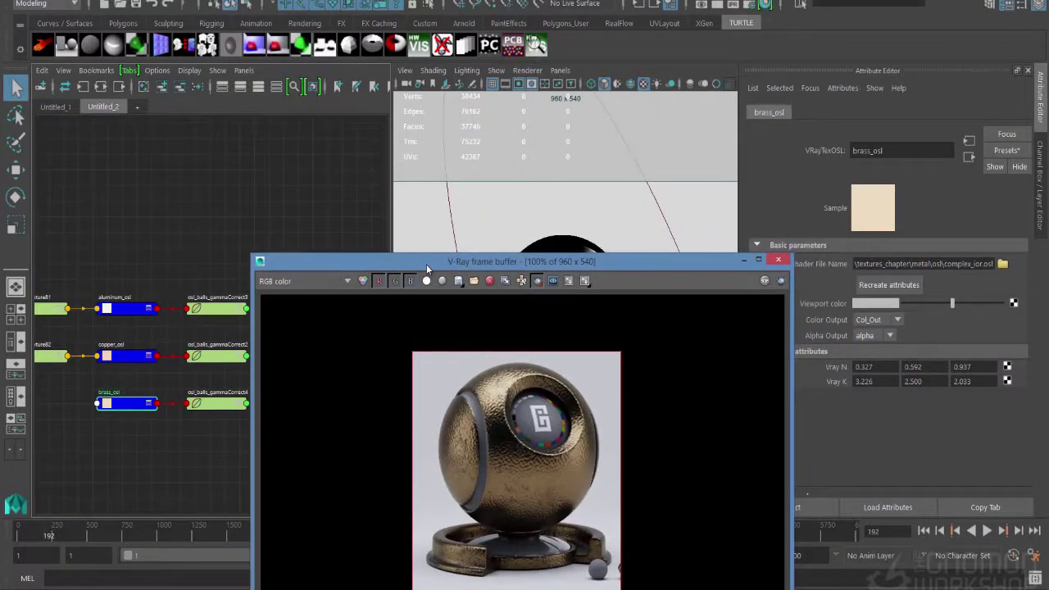
left_click_drag(426, 264, 431, 197)
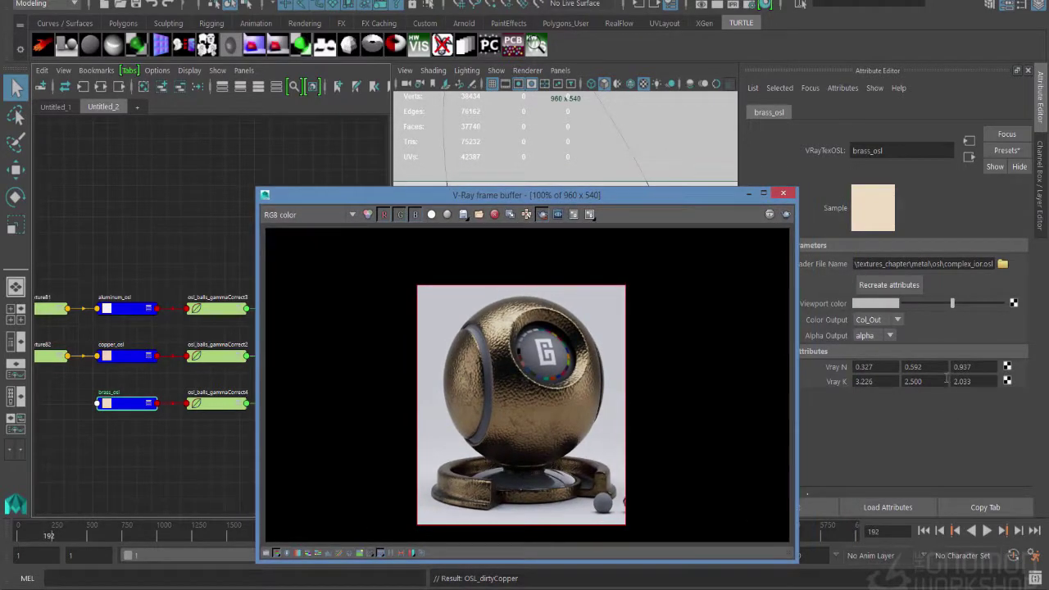
left_click_drag(344, 196, 284, 384)
Connect the copper OSL network's gamma correction node to the Reflection Color of the OSL_dirtyCopper material
left_click(54, 107)
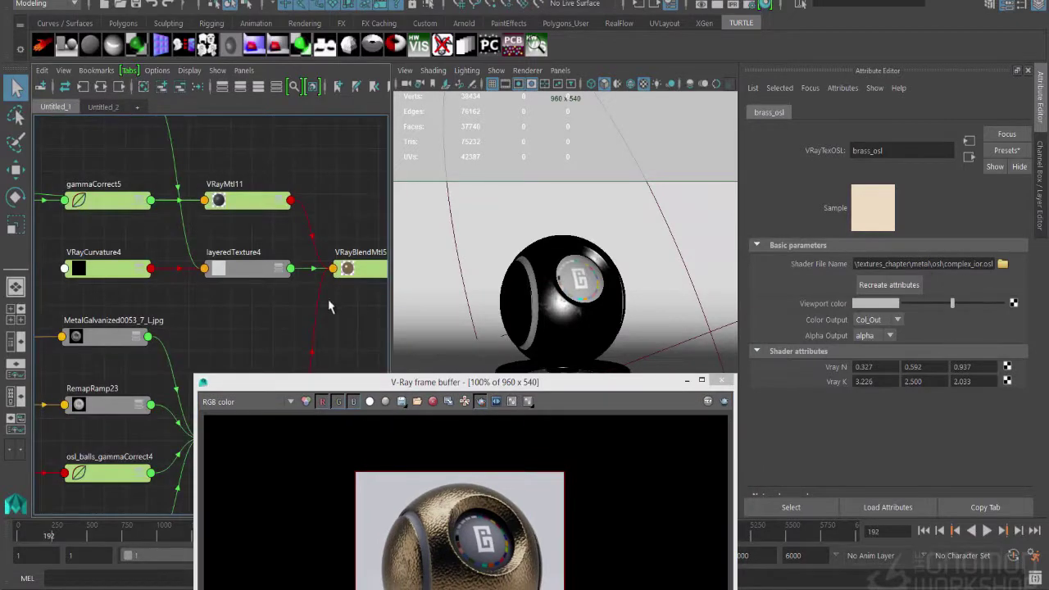
middle_click_drag(351, 293, 345, 185, "alt")
left_click(207, 330)
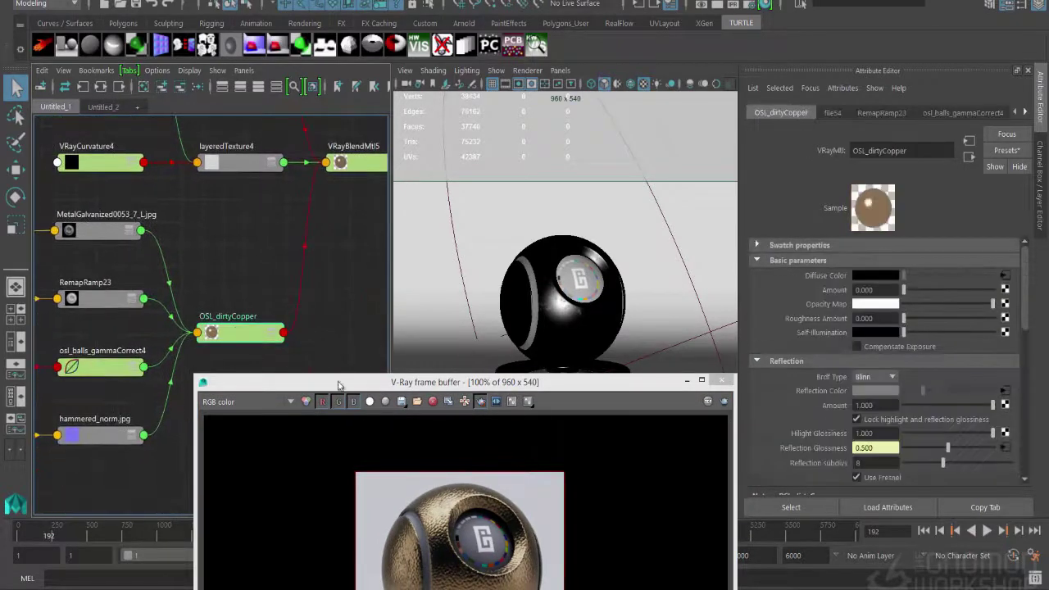
left_click_drag(347, 393, 410, 161)
left_click(103, 107)
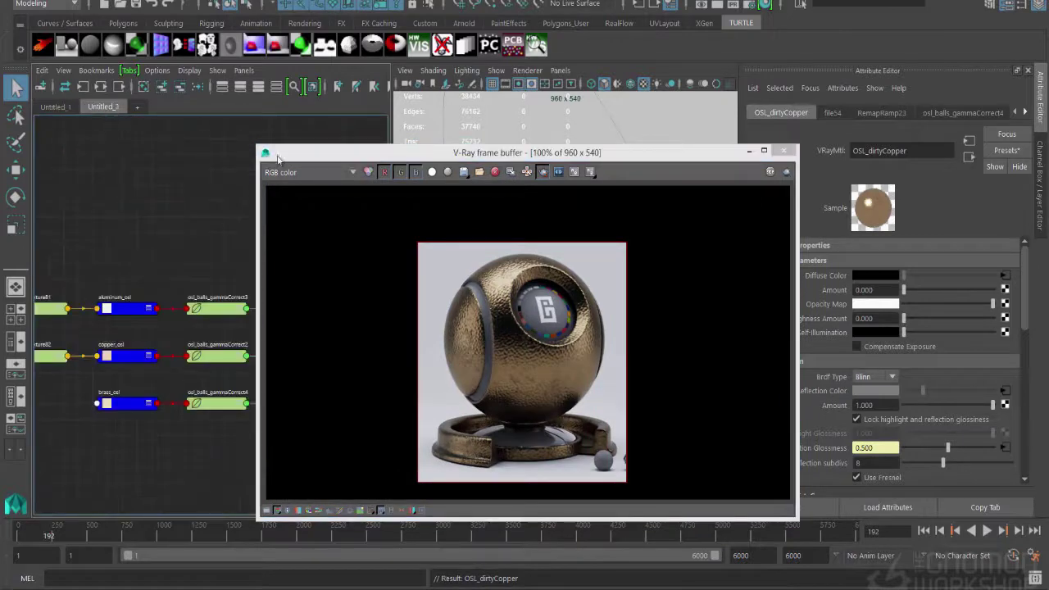
left_click_drag(333, 154, 326, 449)
left_click(203, 361)
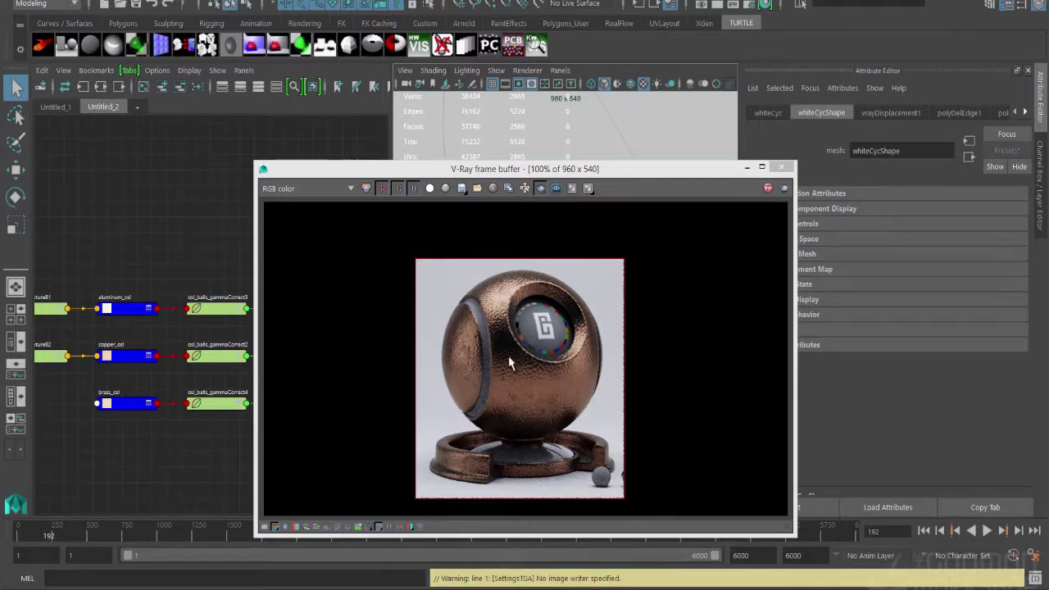
Select the shader ball sphere and duplicate the VRayBumpMtl5 material of the dirty copper network with Duplicate Special
left_click_drag(345, 171, 442, 450)
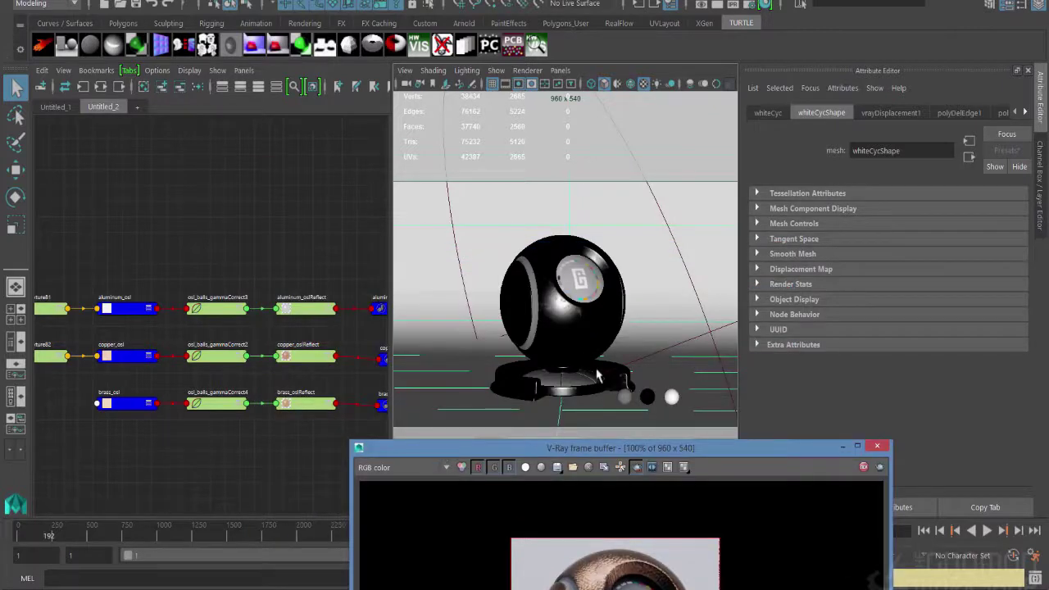
left_click(576, 385)
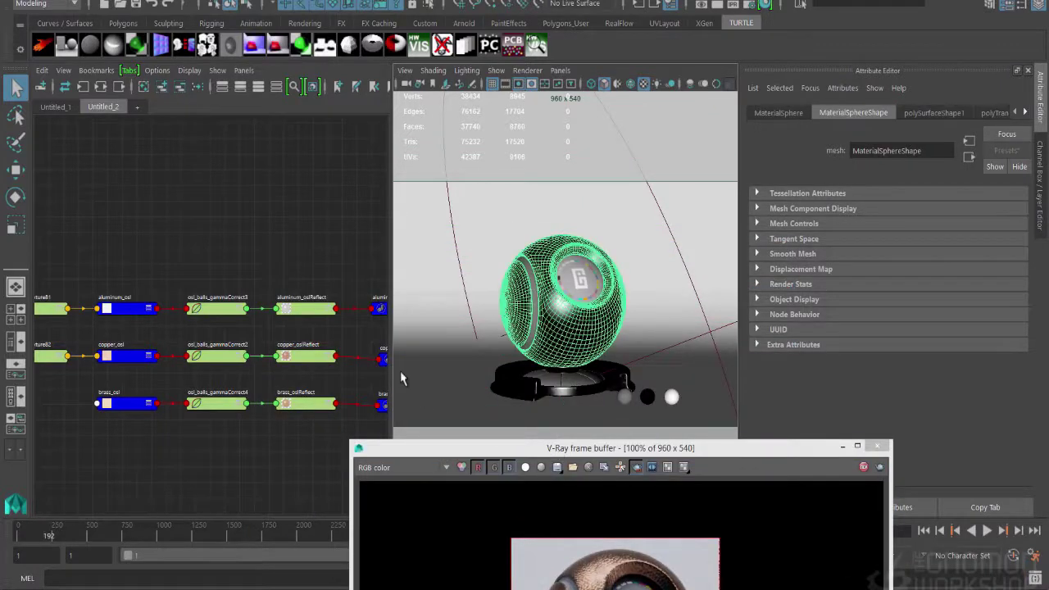
left_click(56, 107)
left_click(254, 262)
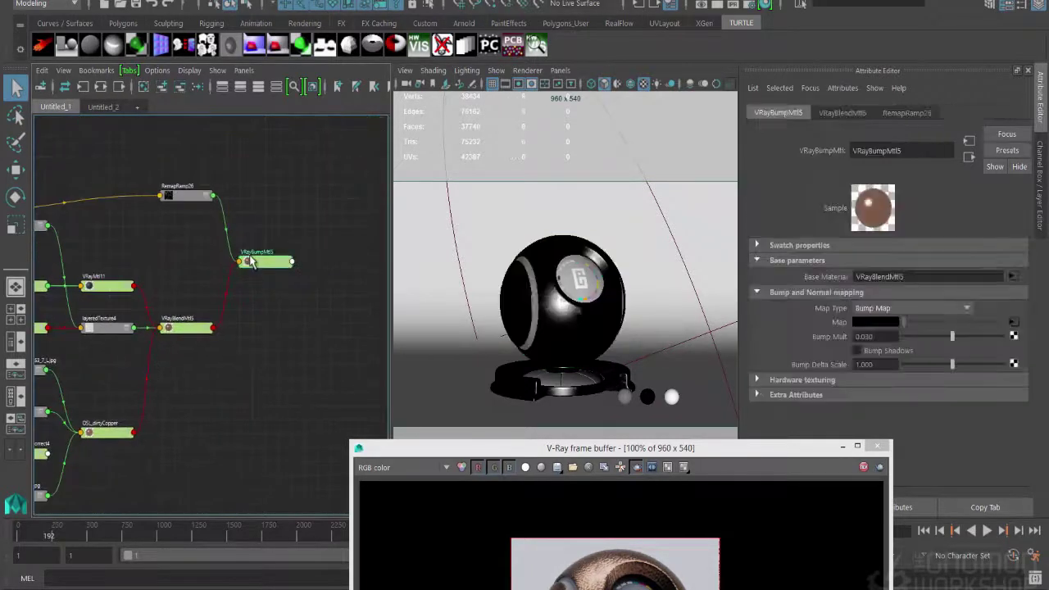
left_click(45, 2)
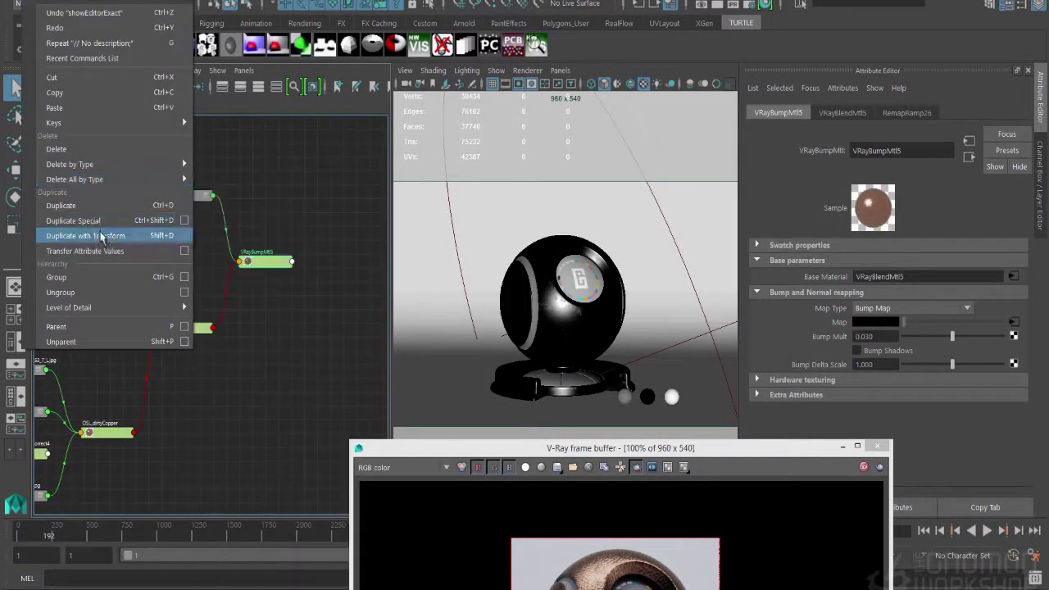
left_click(98, 221)
Assign the newly duplicated bump material to the shader ball and graph its input connections
key("ctrl+z")
key("ctrl+z")
right_click_drag(274, 203, 262, 183)
left_click(262, 196)
left_click(82, 86)
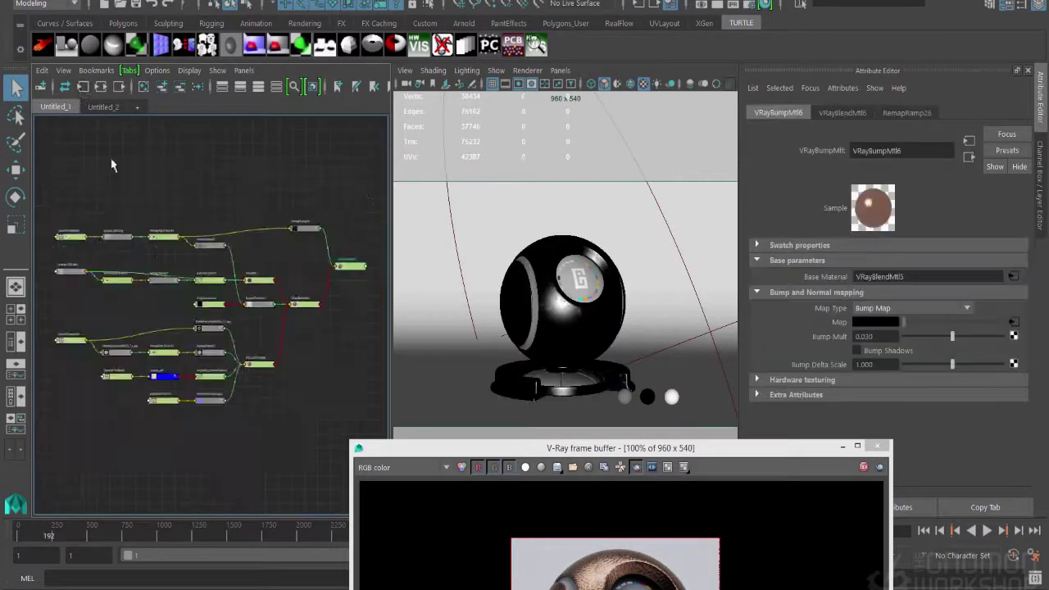
Rename the OSL_dirtyCopper material as OSL_dirtyAL and connect the aluminum OSL gamma correction node to its Reflection Color
scroll(258, 377, "up", 4)
left_click(249, 356)
left_click_drag(884, 152, 924, 152)
key("BackSpace")
key("Return")
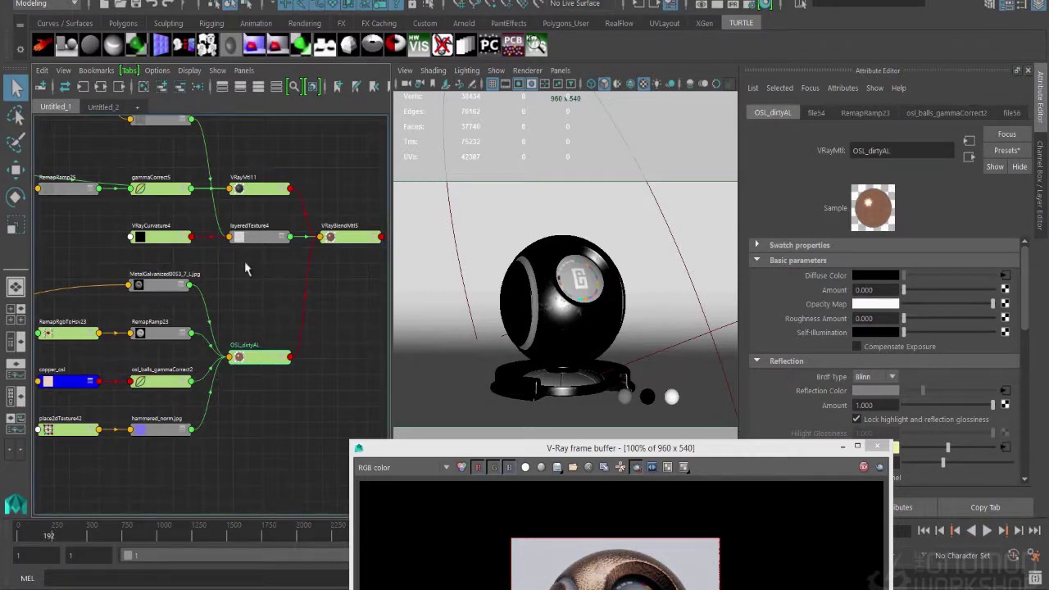
left_click(104, 107)
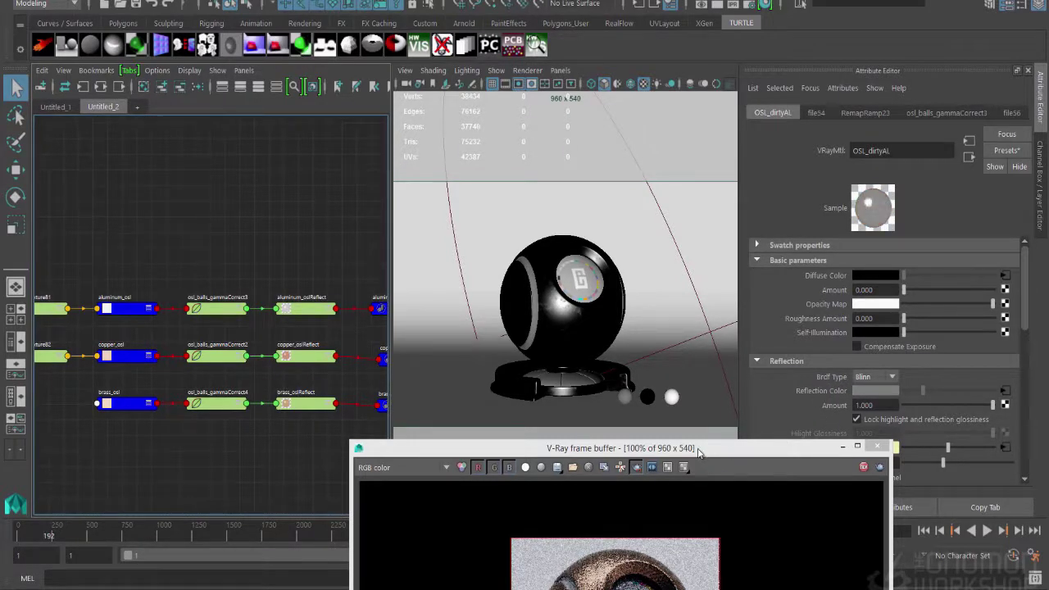
left_click_drag(699, 453, 623, 181)
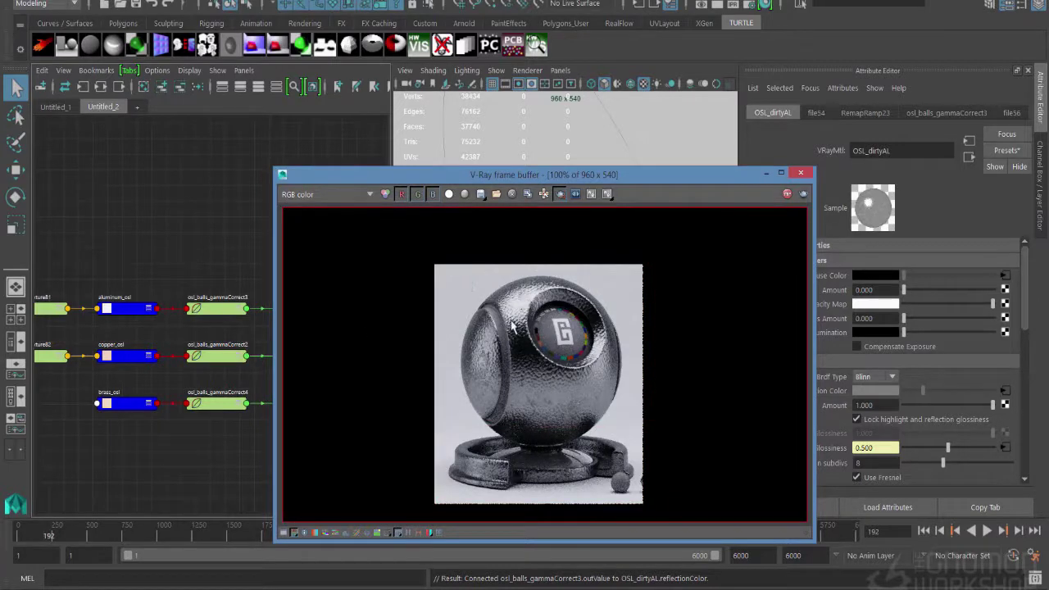
Save the aluminum_osl node's attributes as a preset named aluminum and save the scene
left_click(127, 309)
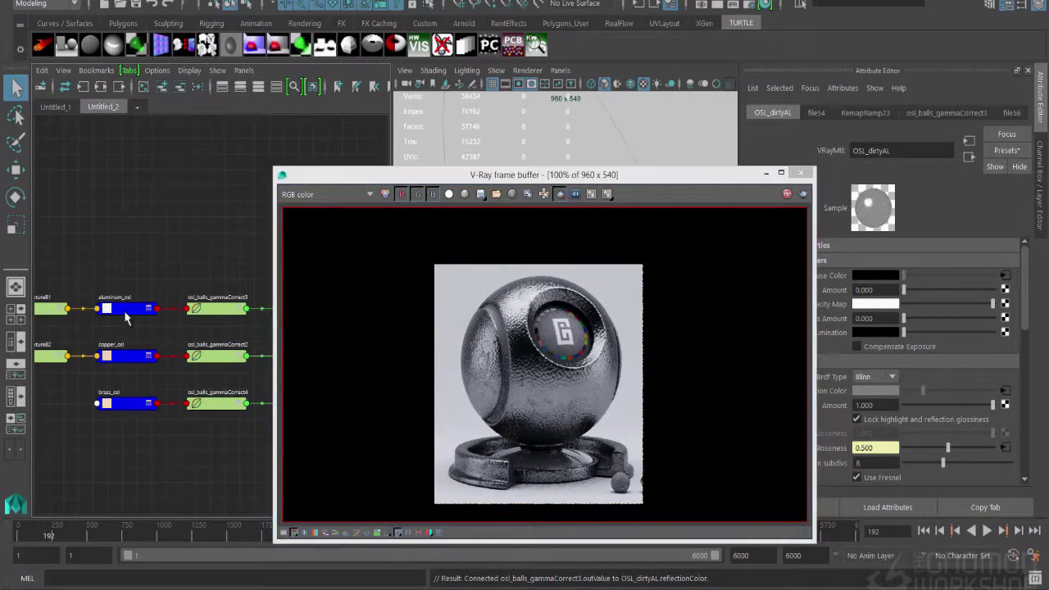
left_click(1006, 150)
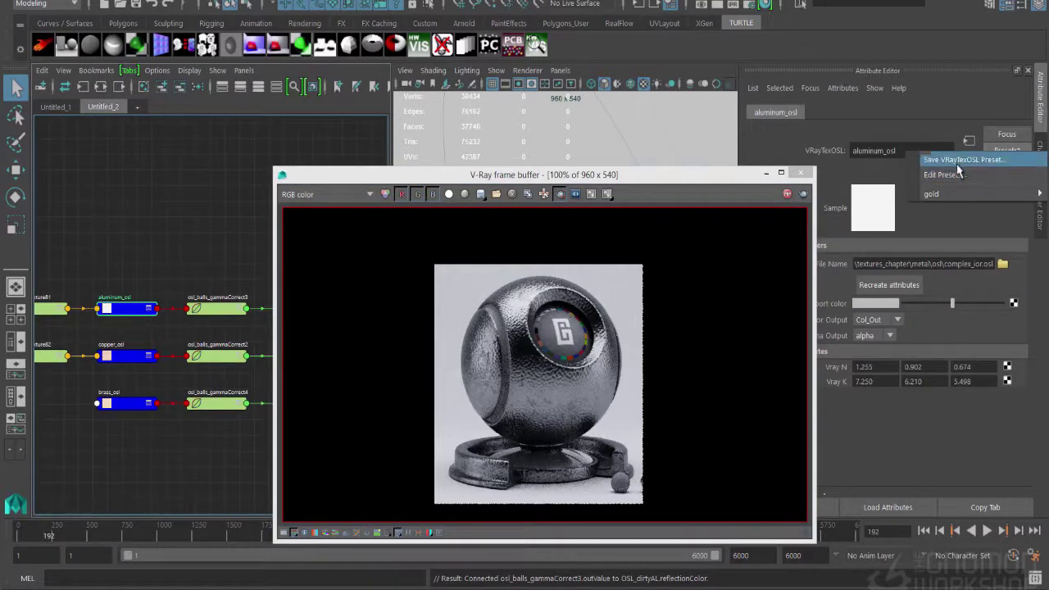
key("Escape")
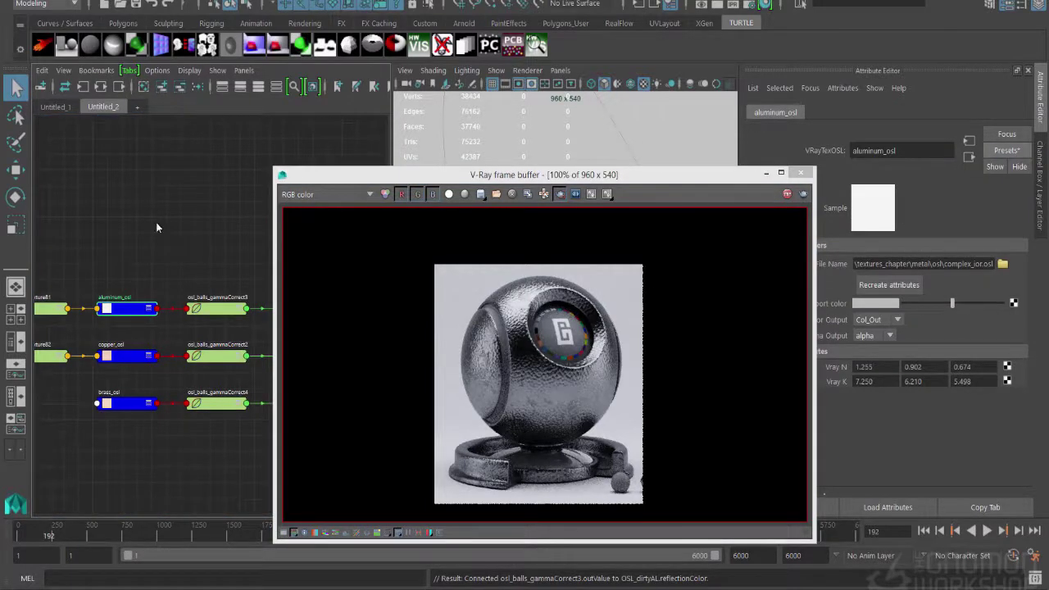
left_click_drag(550, 190, 572, 192)
key("BackSpace")
left_click(480, 279)
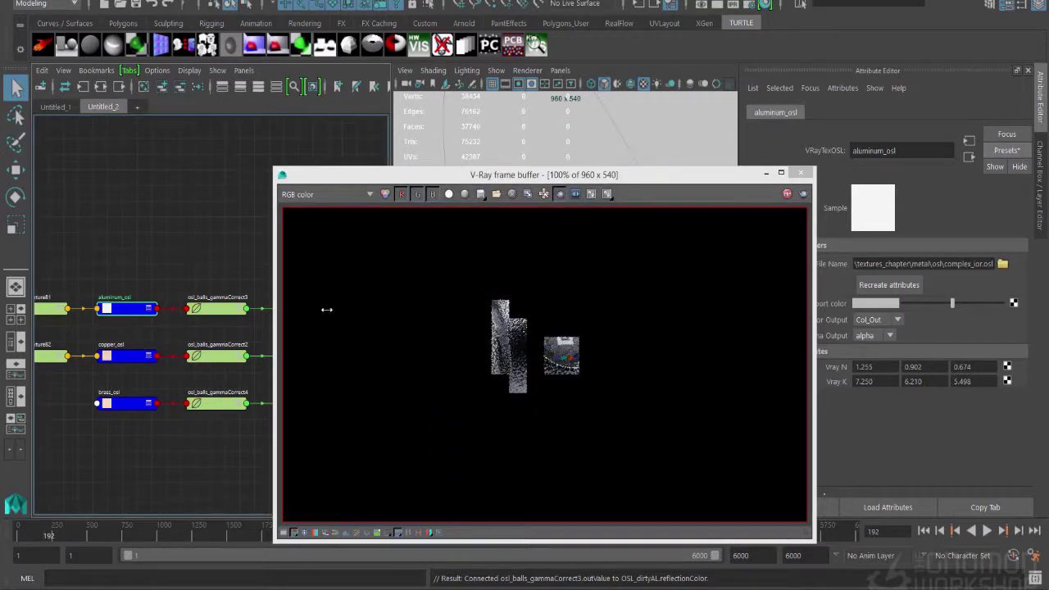
key("ctrl+s")
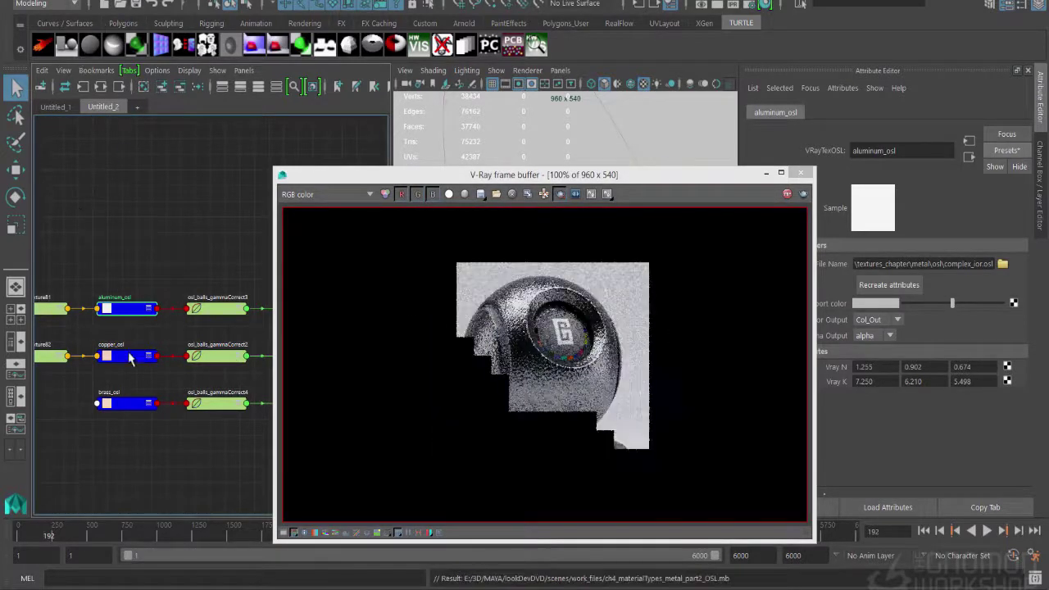
Save attribute presets for the copper_osl and brass_osl nodes
left_click(1006, 150)
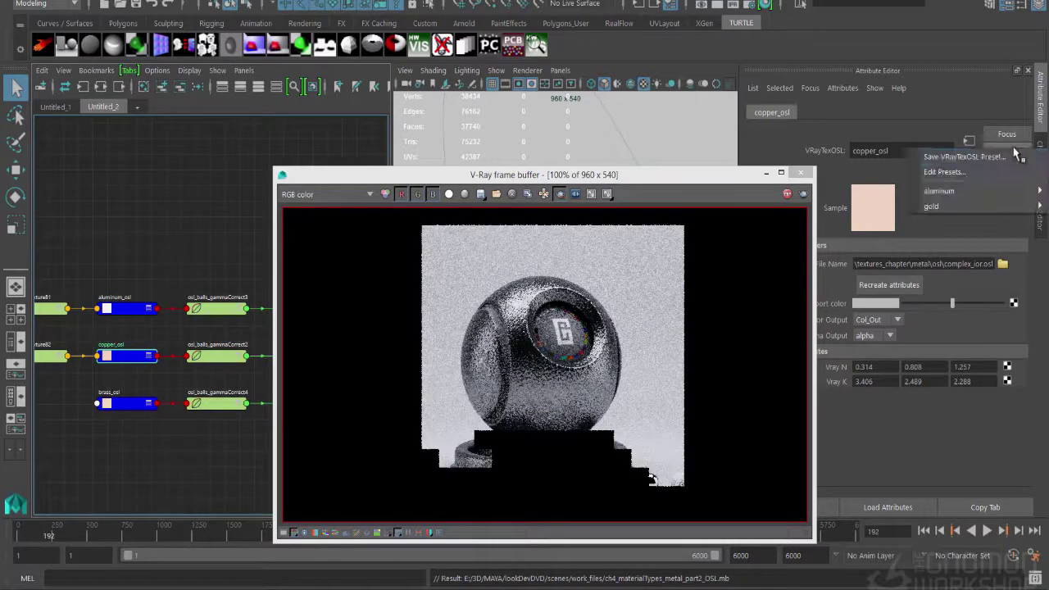
left_click(972, 157)
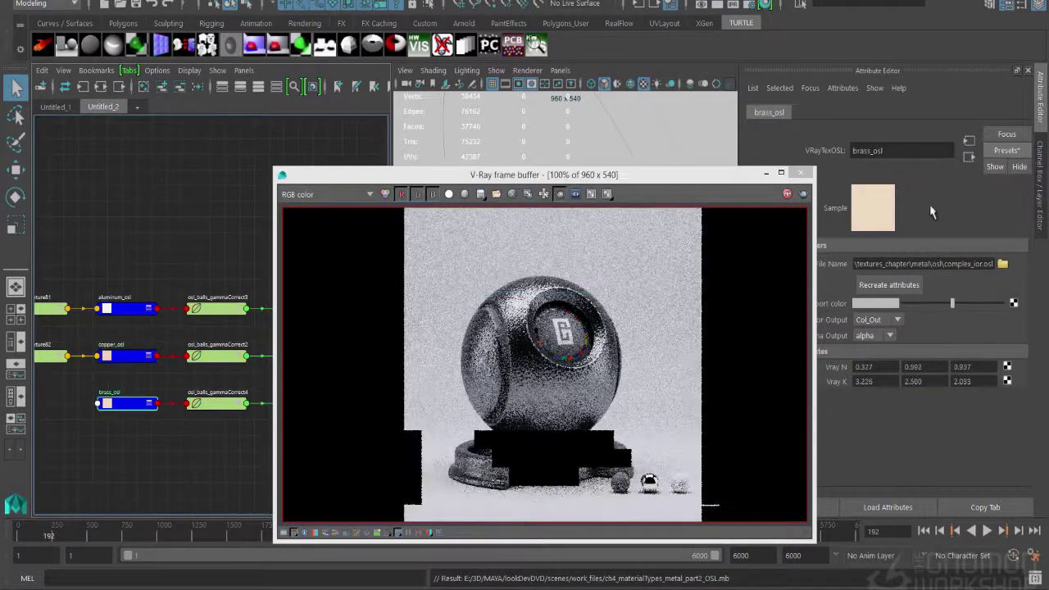
left_click(996, 152)
left_click(993, 158)
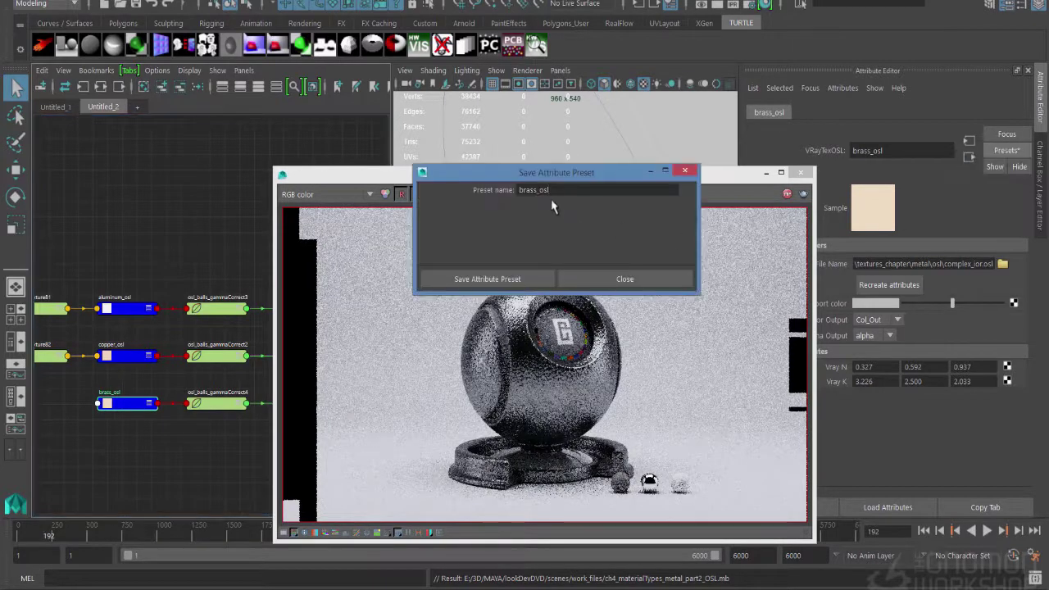
left_click(524, 279)
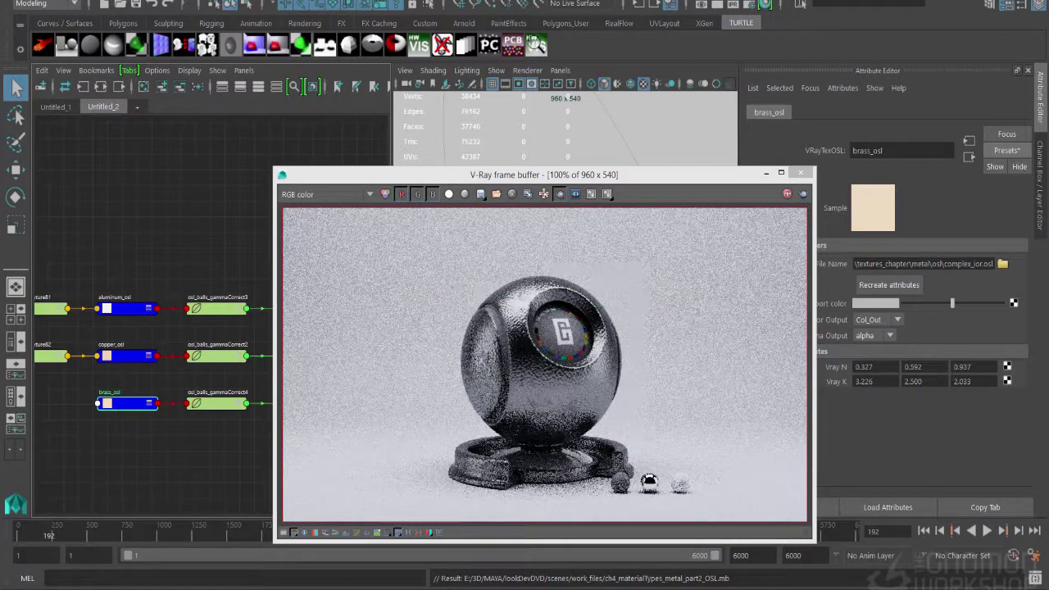
Switch to the refractiveindex.info page in the browser and review the metals offered on the 3D artists shelf
key("alt+Tab")
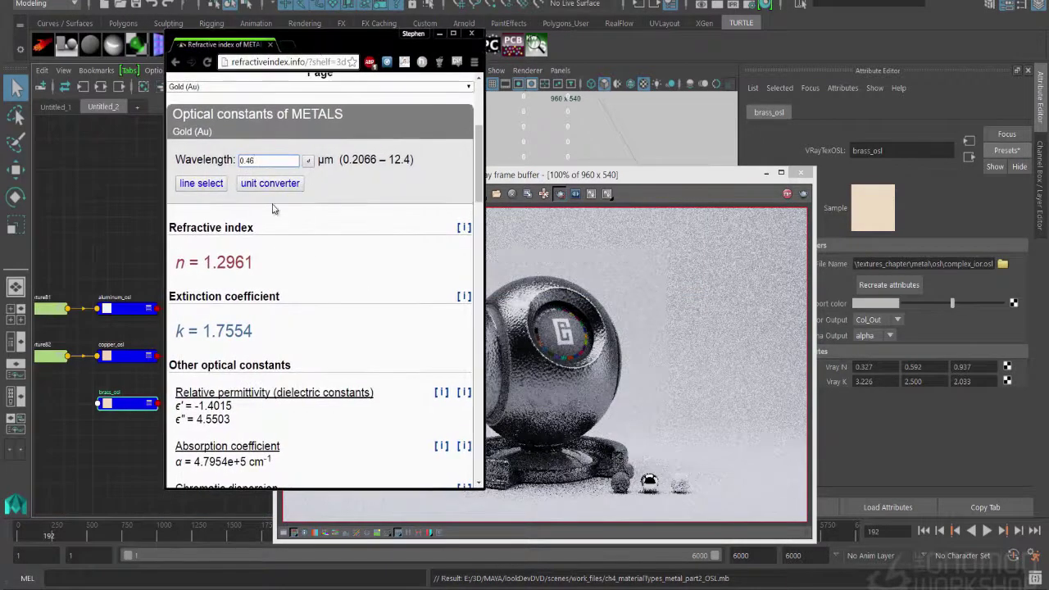
scroll(259, 196, "up", 3)
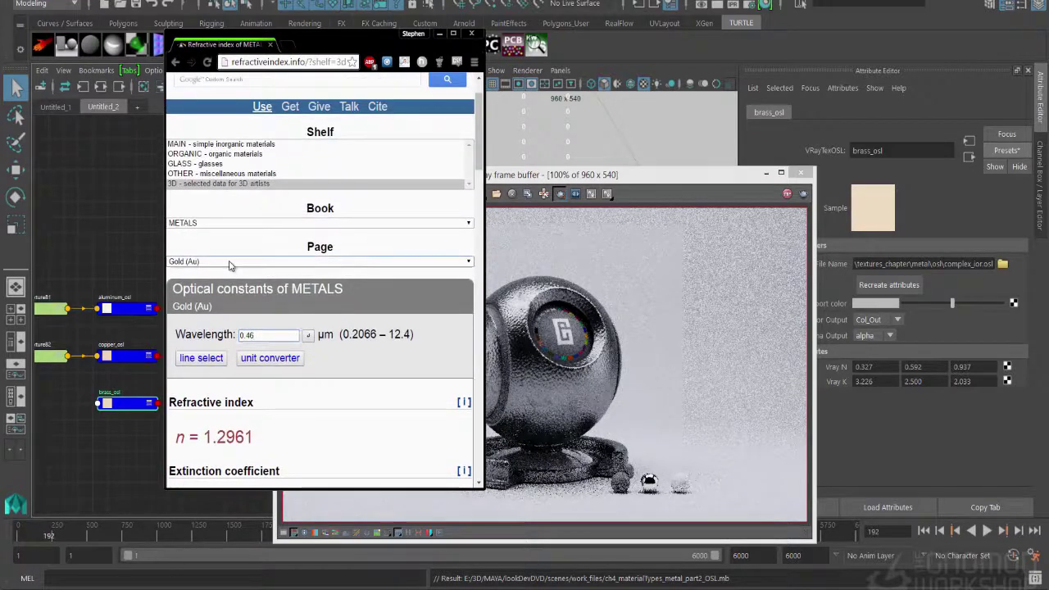
left_click(229, 262)
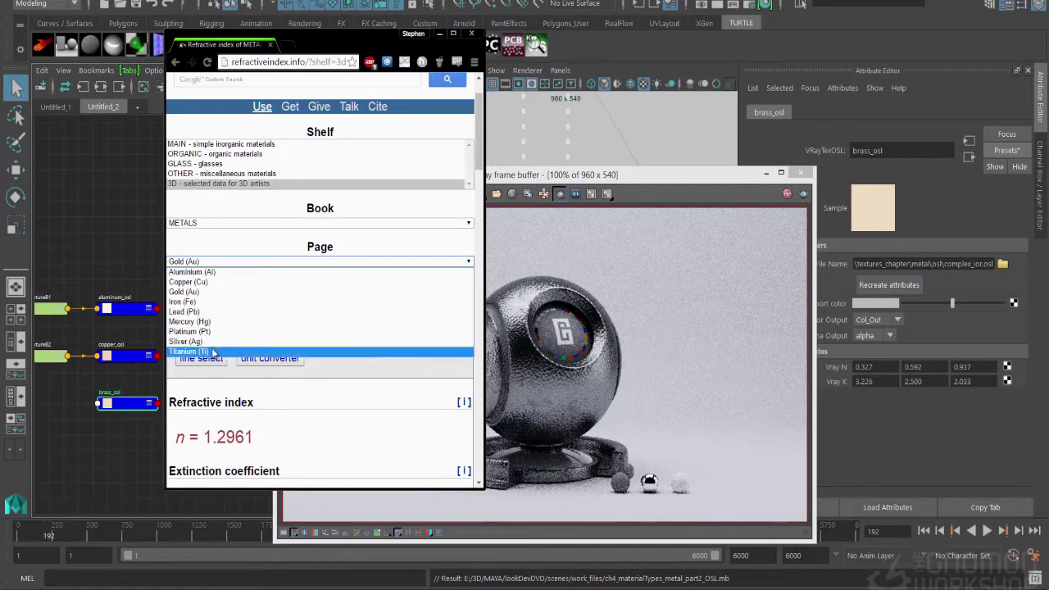
left_click(218, 242)
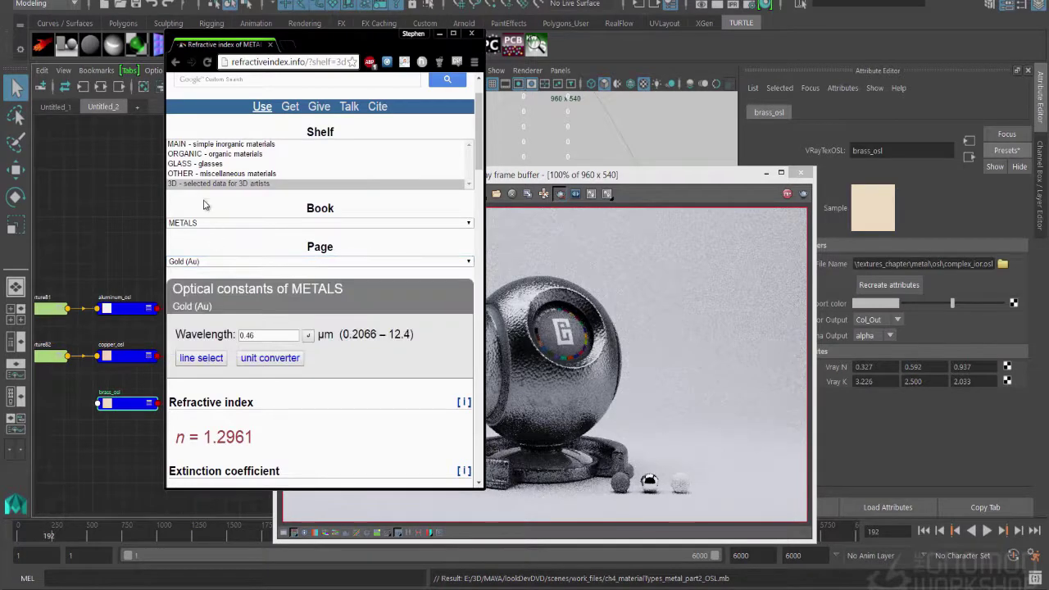
Open the Ca (Calcium) optical constants on the MAIN simple inorganic materials shelf and enlarge the browser window
left_click(203, 145)
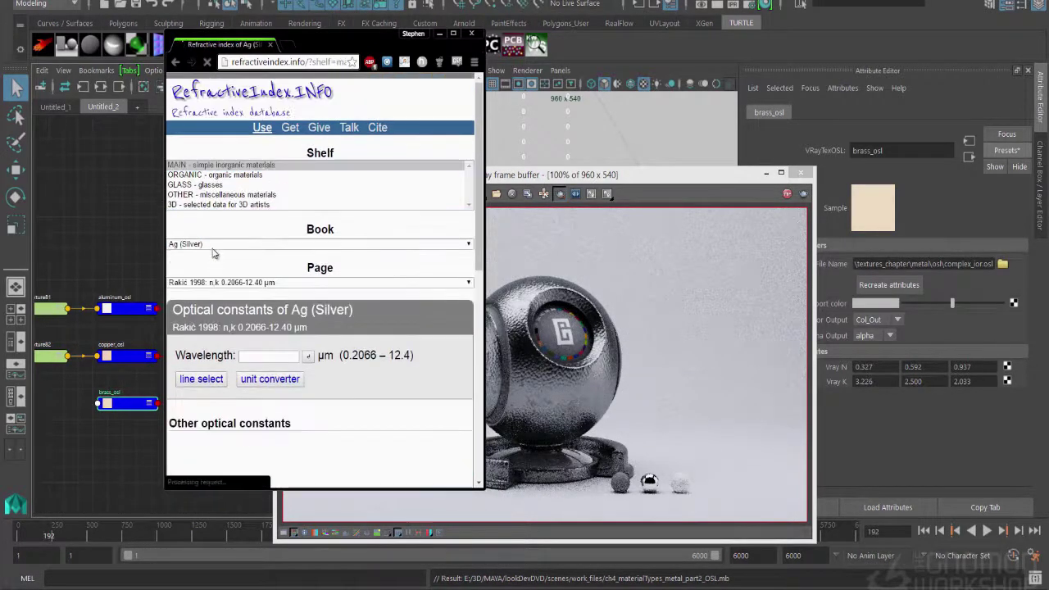
left_click(215, 242)
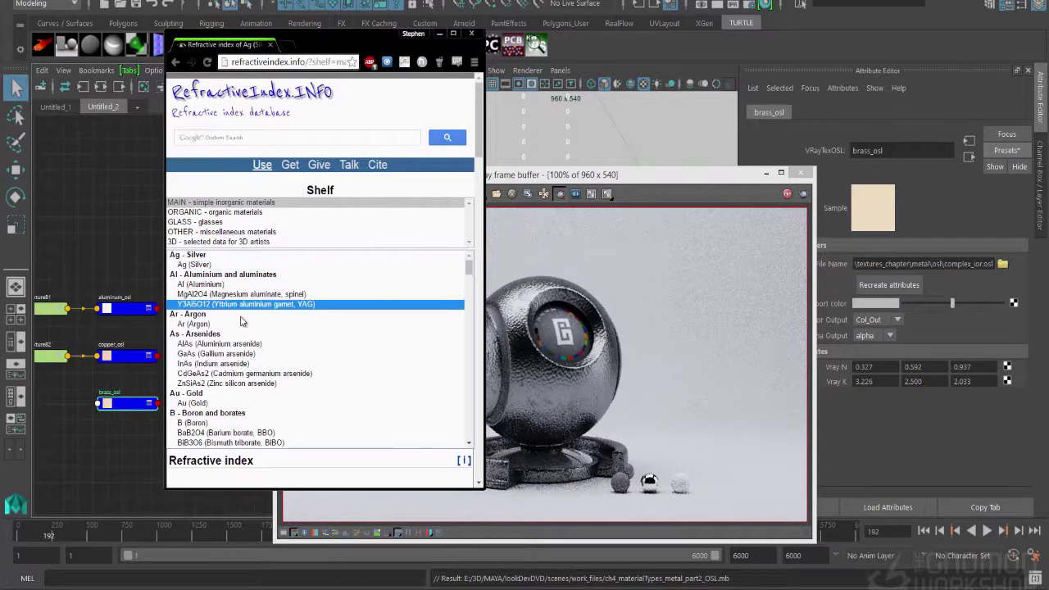
scroll(242, 321, "down", 5)
scroll(242, 321, "down", 4)
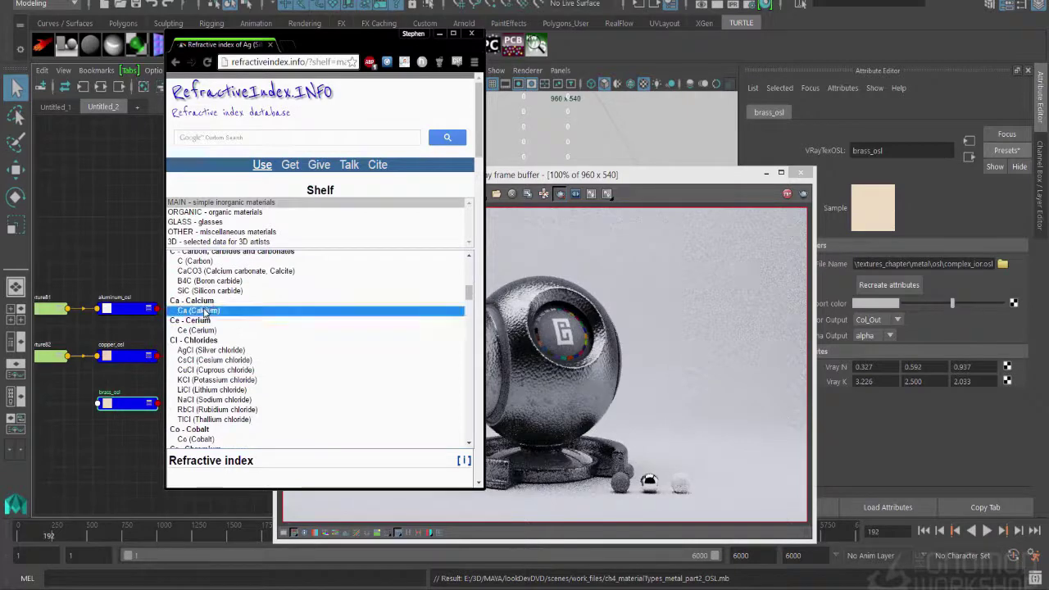
left_click(206, 310)
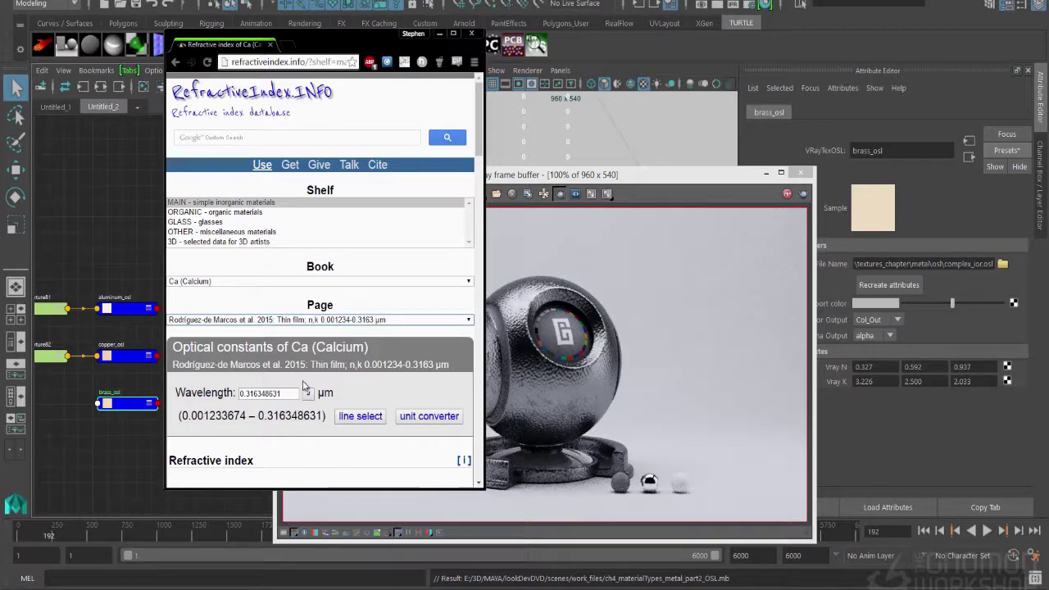
left_click_drag(485, 490, 571, 541)
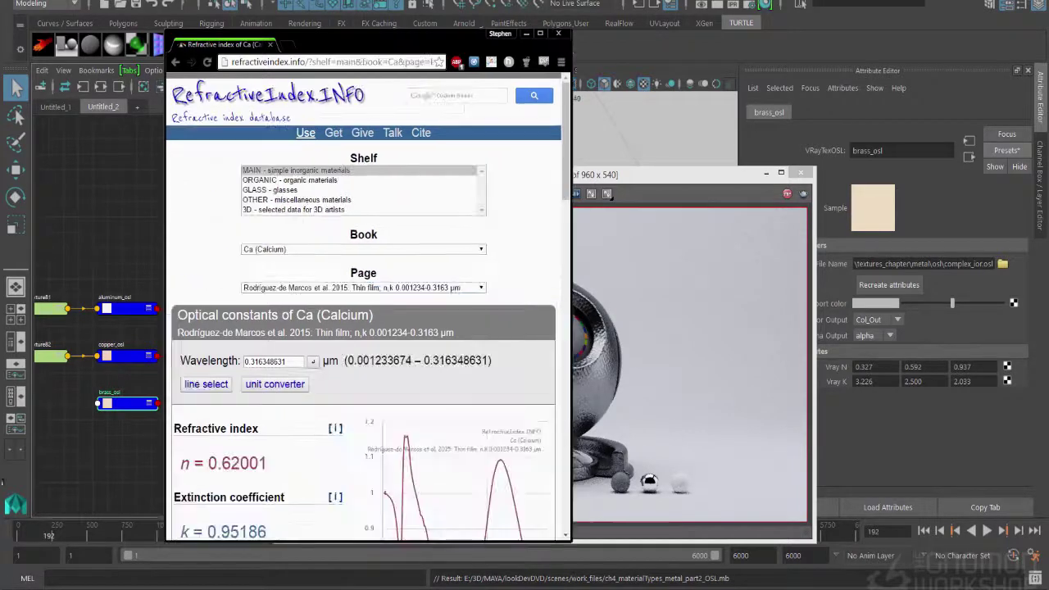
Stop the V-Ray render in Maya and return to the refractive index page in the browser
left_click(583, 405)
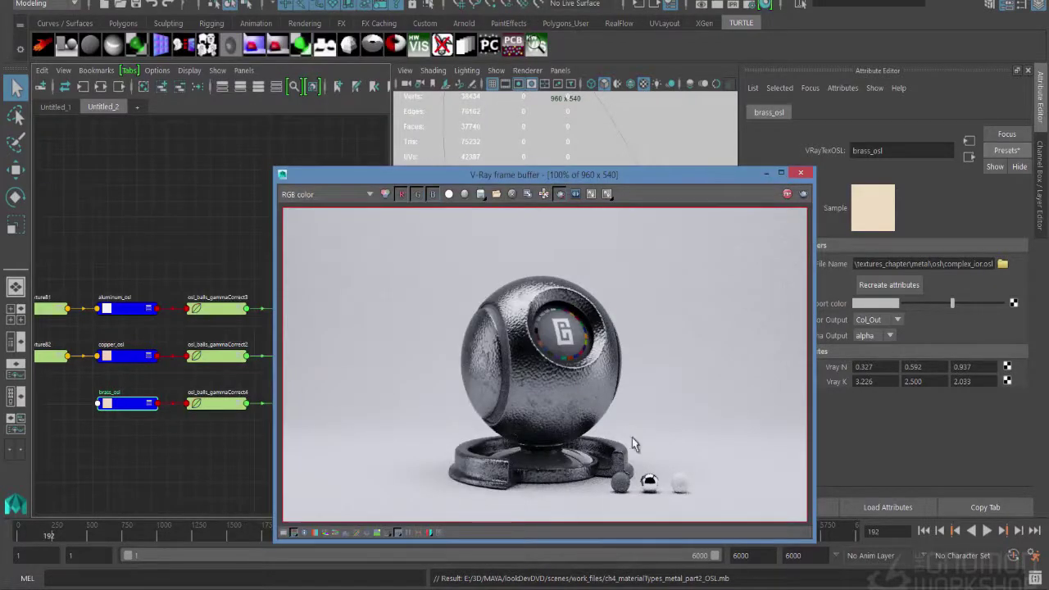
left_click(787, 194)
key("alt+Tab")
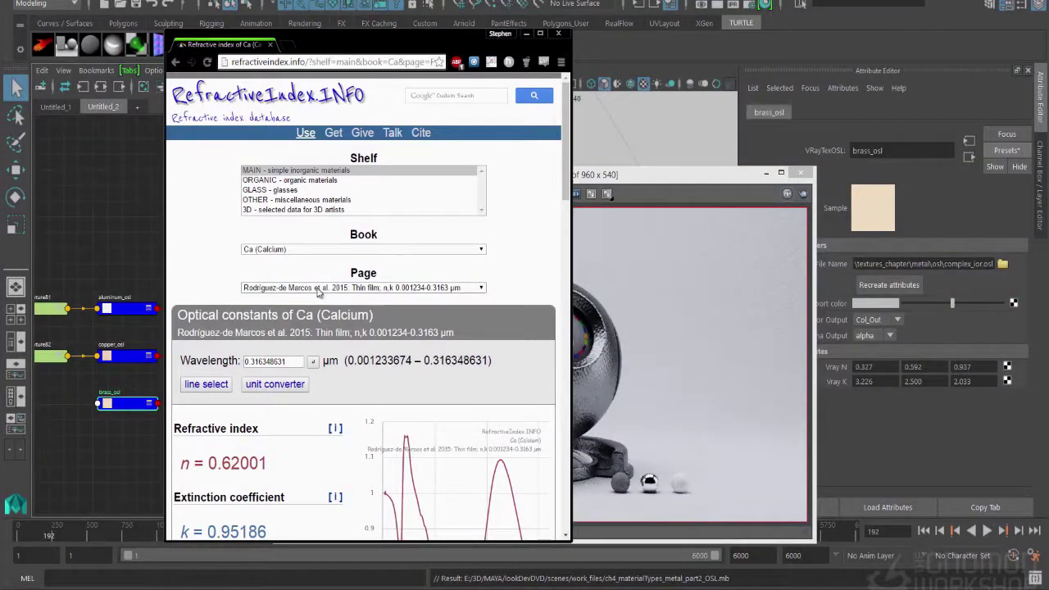
Open the Ni (Nickel) optical constants and check their wavelength range and available pages
left_click(353, 249)
scroll(332, 336, "down", 8)
scroll(332, 336, "down", 5)
scroll(332, 336, "down", 6)
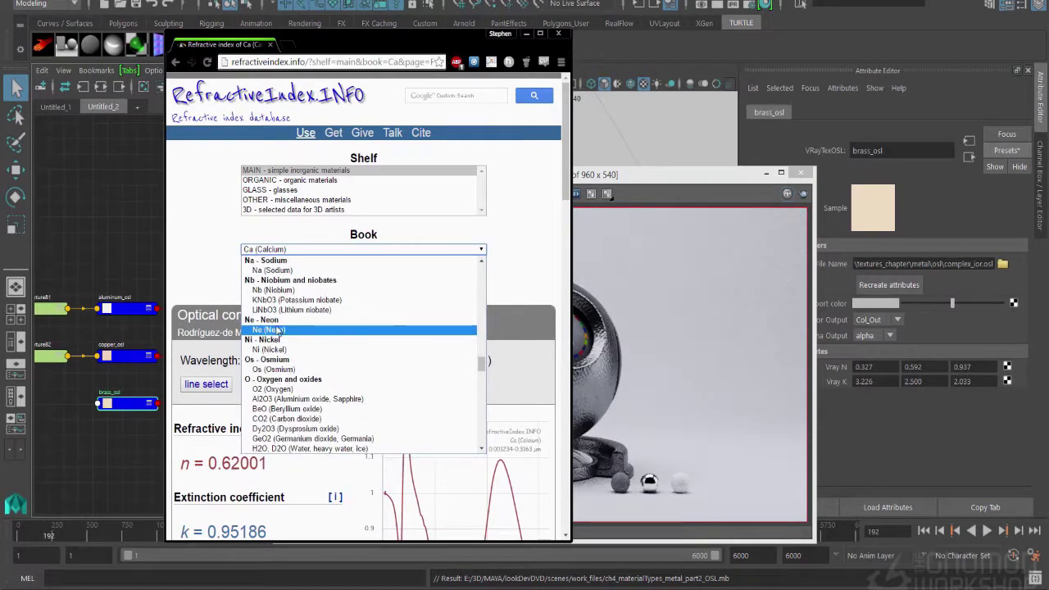
left_click(269, 349)
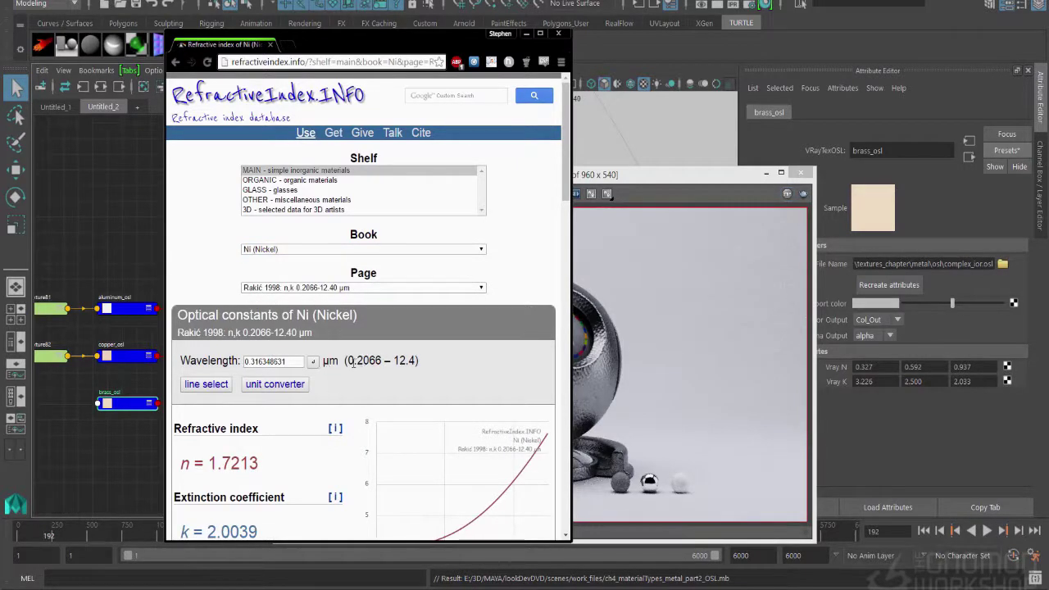
left_click_drag(347, 361, 419, 362)
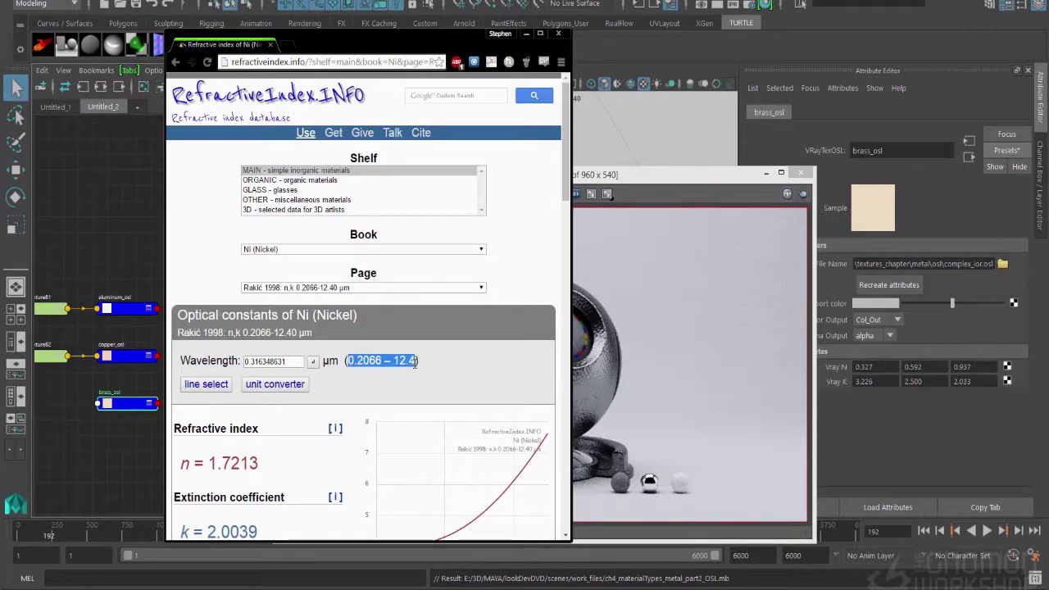
left_click(480, 288)
left_click(417, 268)
Open the Zn (Zinc) optical constants and check their wavelength range and available pages
left_click(420, 249)
scroll(391, 386, "down", 15)
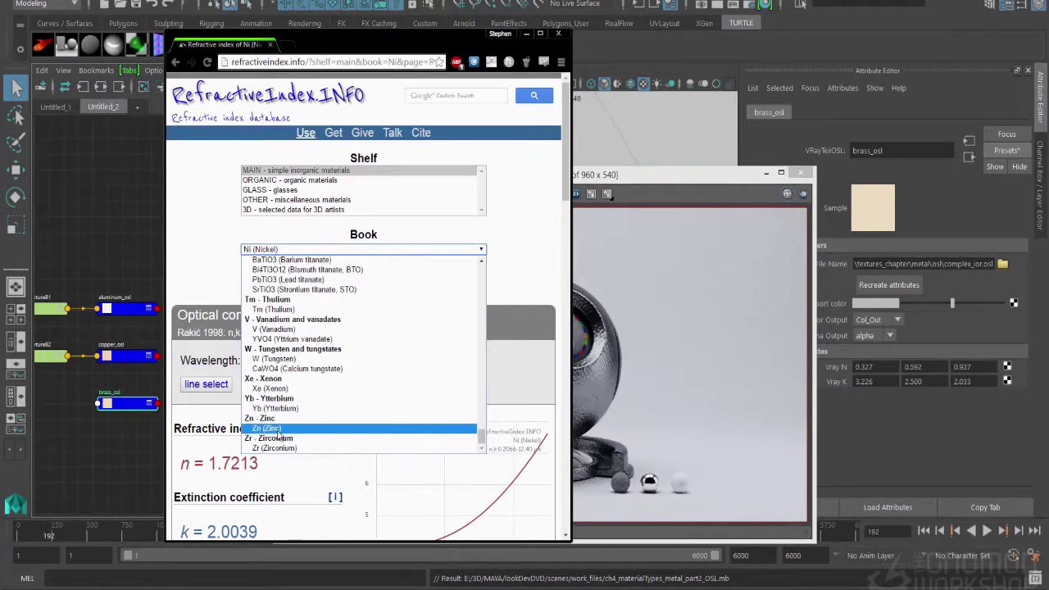
left_click(277, 429)
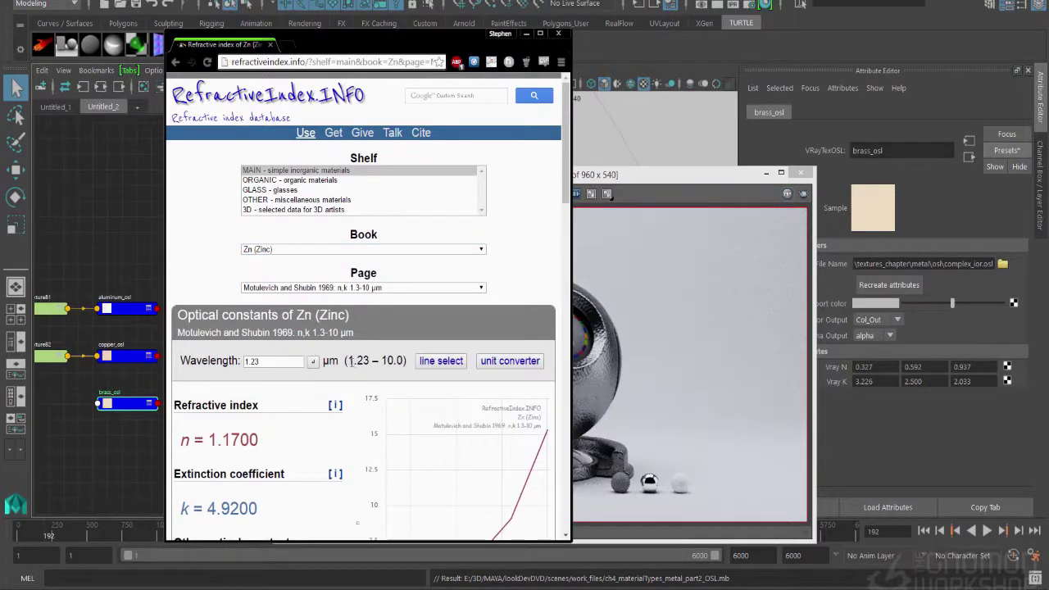
left_click_drag(347, 360, 405, 360)
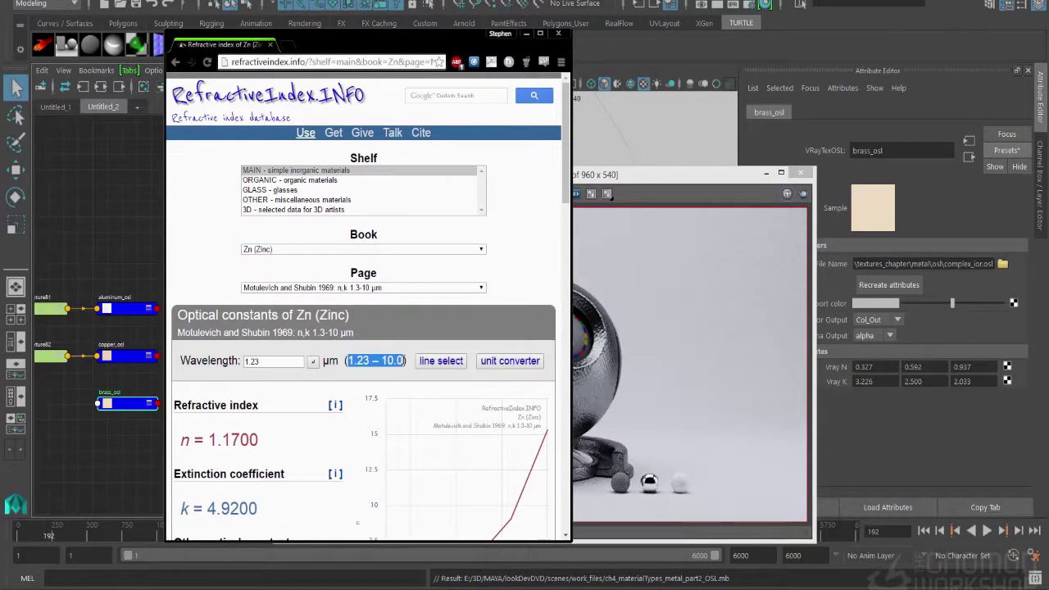
left_click(350, 365)
left_click_drag(352, 364, 402, 364)
left_click(381, 289)
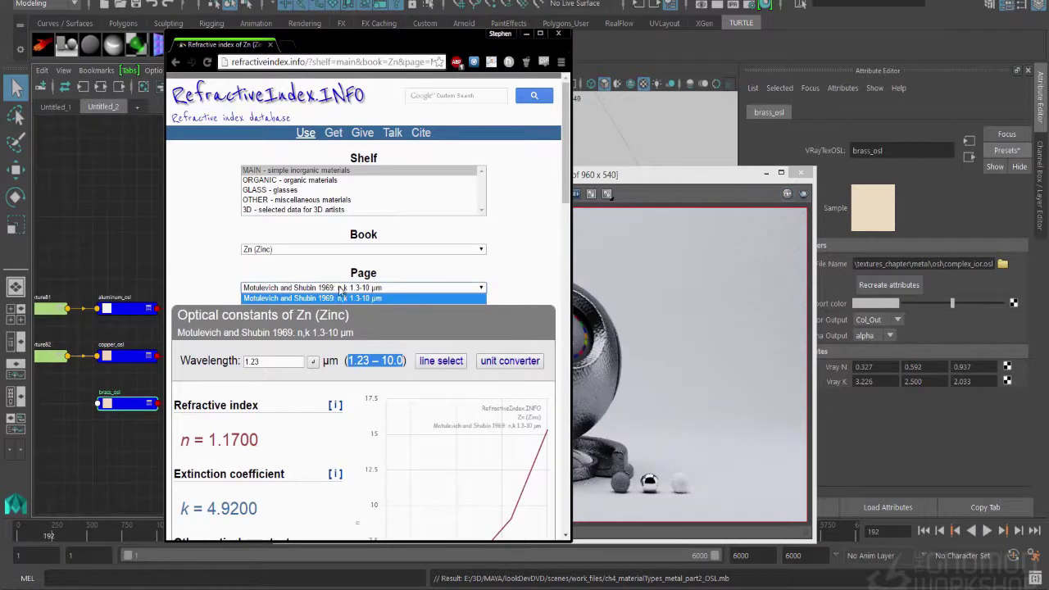
Open the ZnS (Zinc sulfide) optical constants and check their wavelength range
left_click(340, 249)
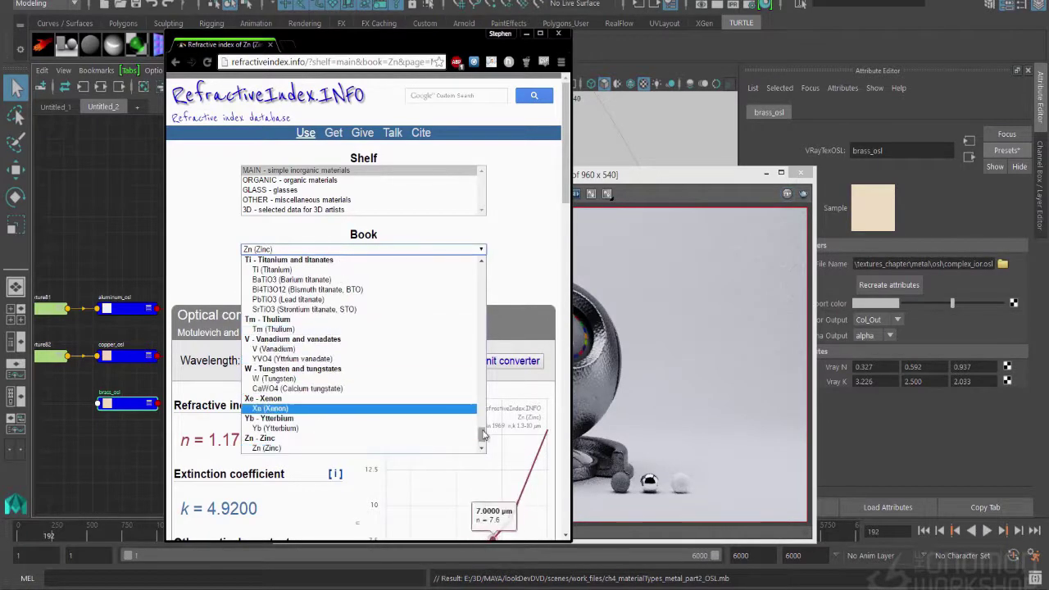
left_click_drag(482, 438, 480, 406)
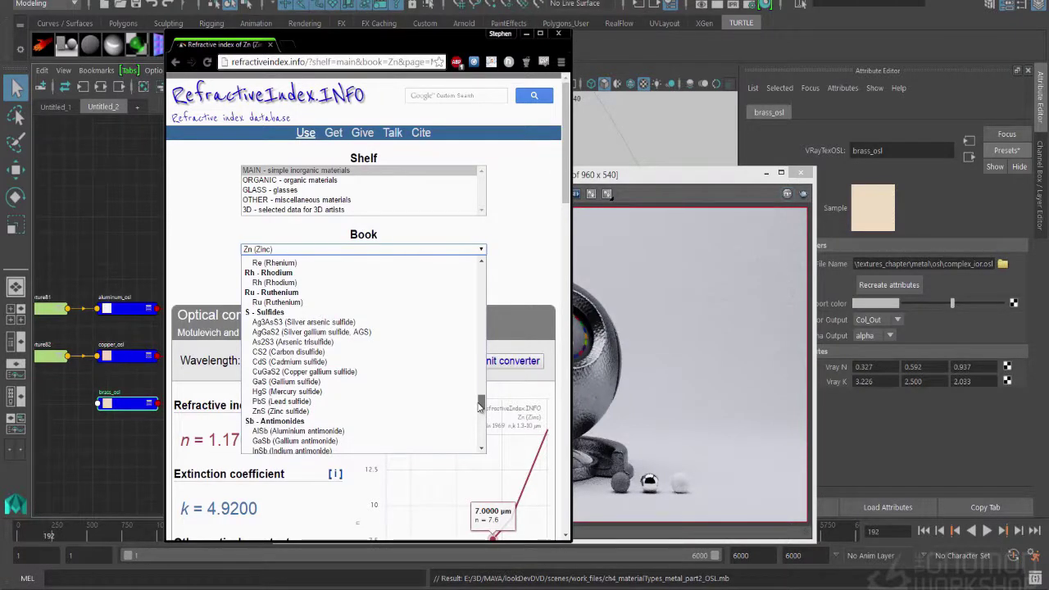
left_click_drag(481, 406, 480, 407)
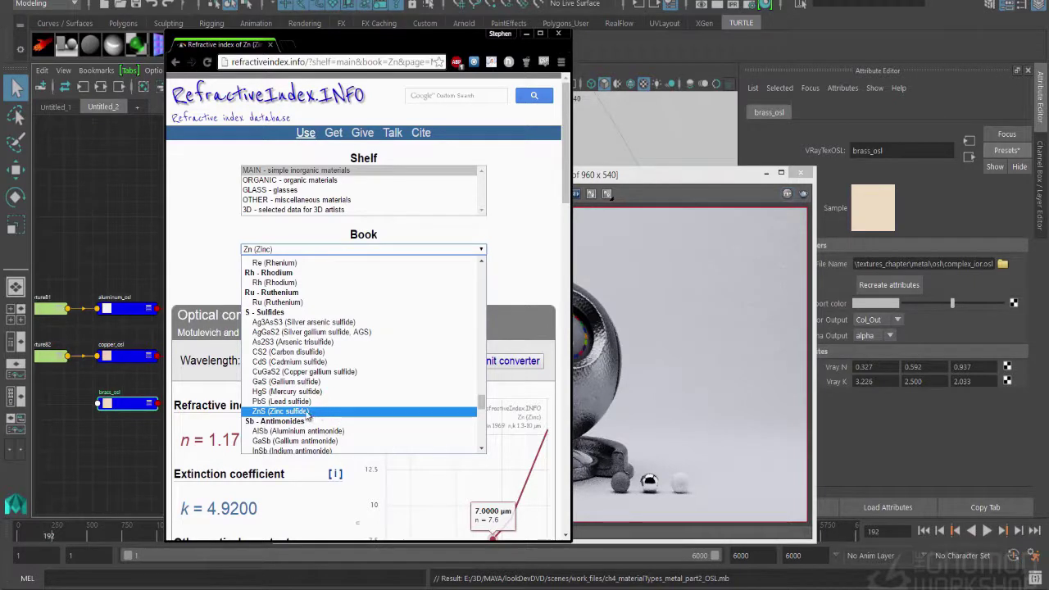
left_click(304, 412)
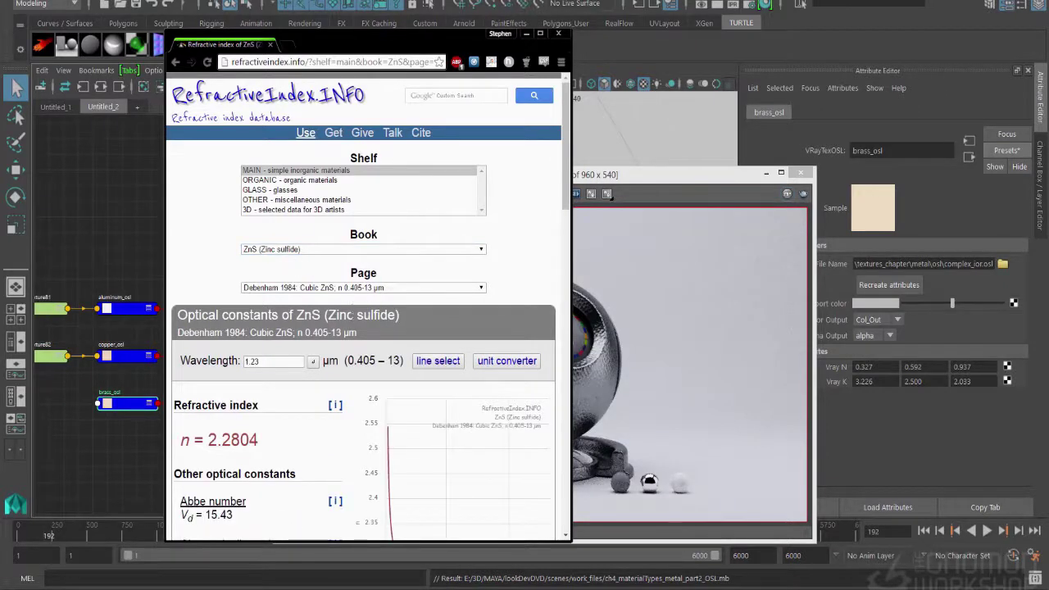
left_click_drag(345, 360, 398, 358)
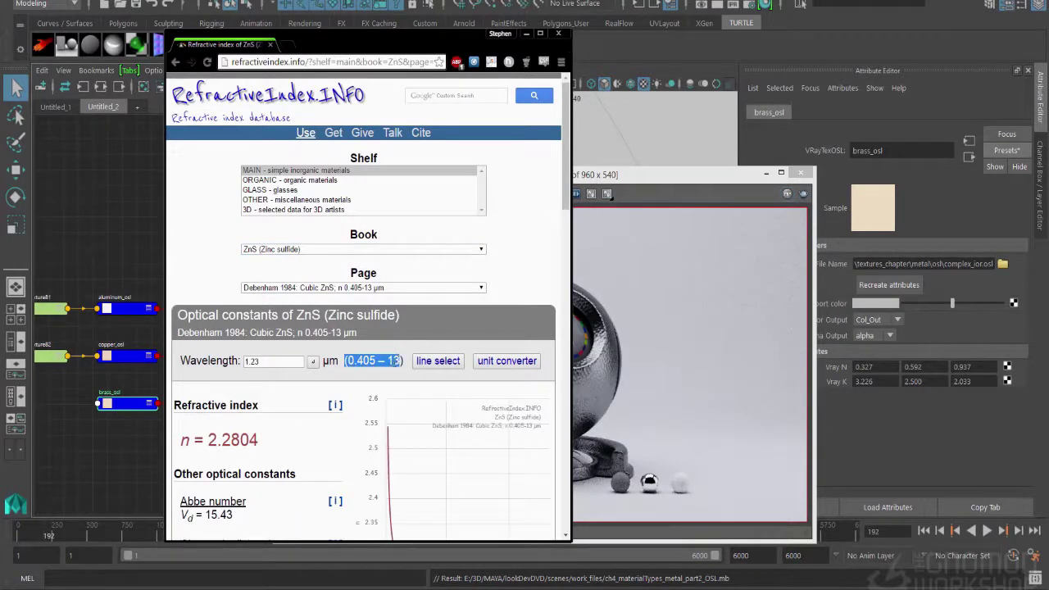
left_click(392, 361)
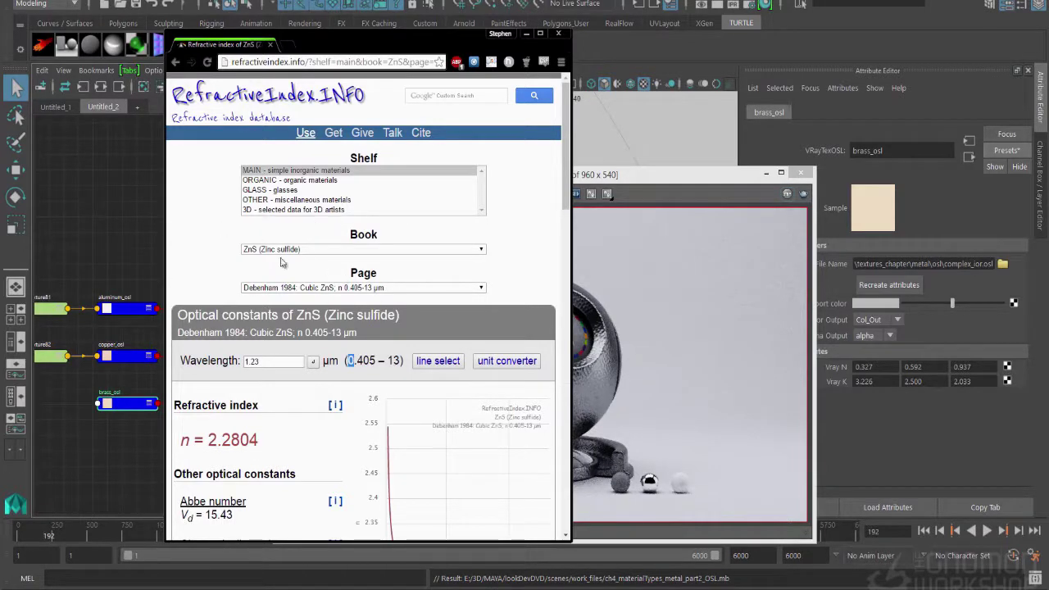
Return to Maya and review the OSL file path of the brass_osl texture beside the V-Ray render
left_click(522, 34)
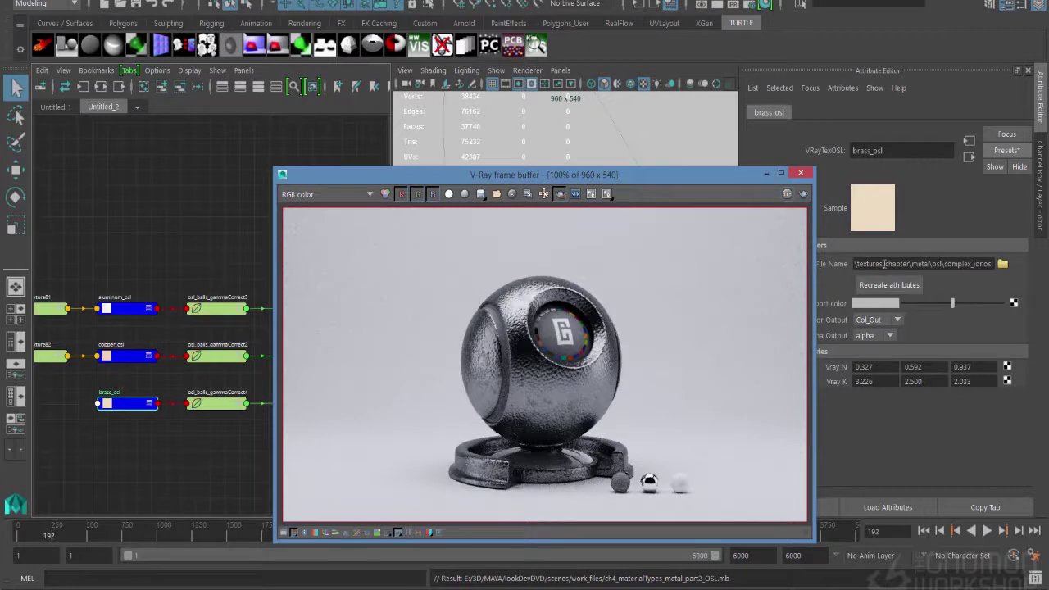
left_click(947, 264)
left_click(947, 264)
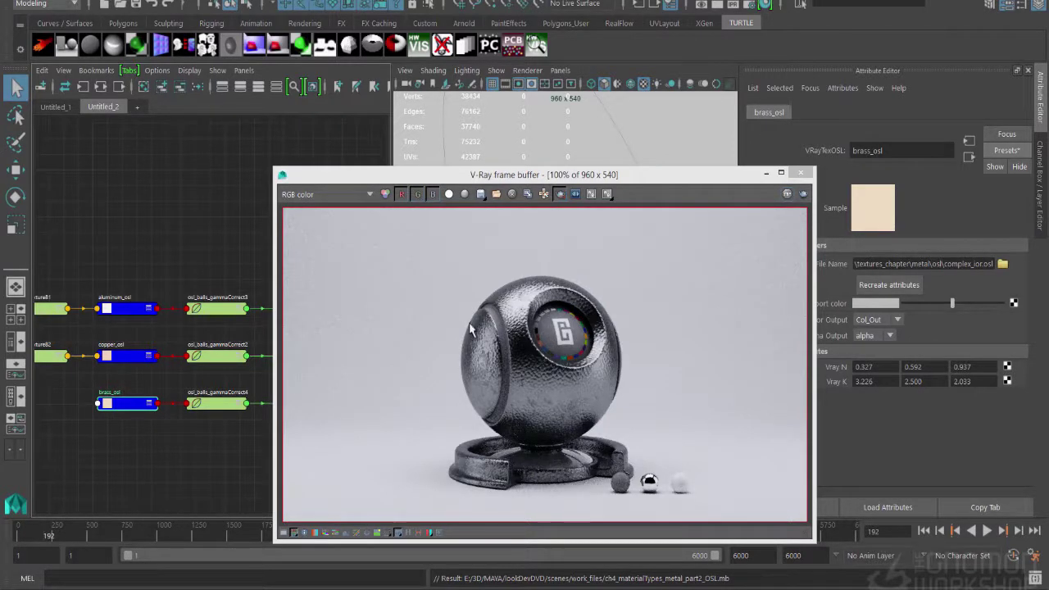
left_click_drag(477, 180, 466, 170)
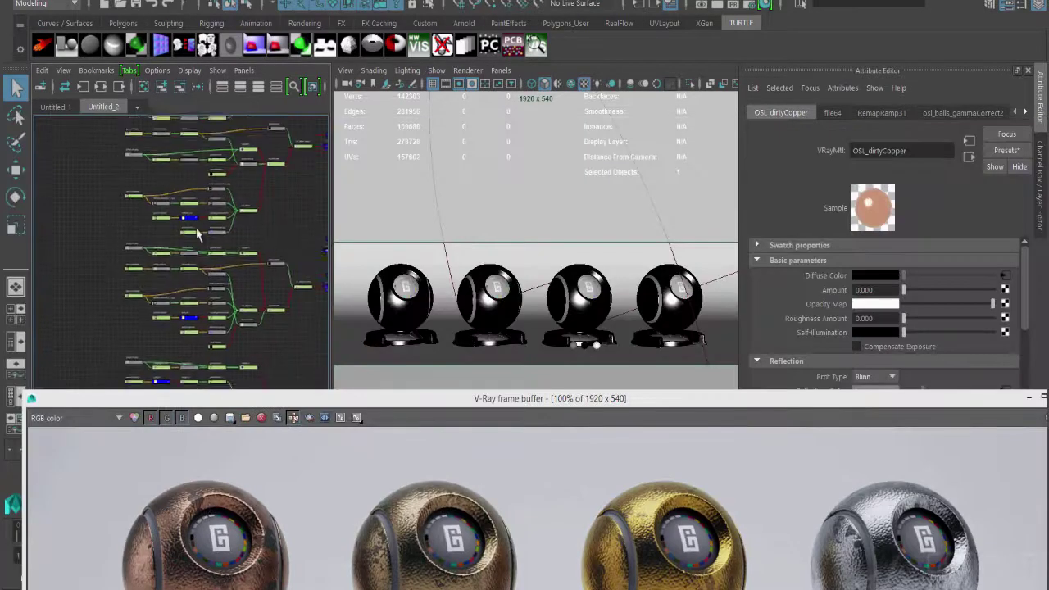
Graph only the input network of OSL_dirtyCopper_Bump in the node editor and widen the editor to fit it
middle_click_drag(254, 166, 244, 271)
left_click(248, 178)
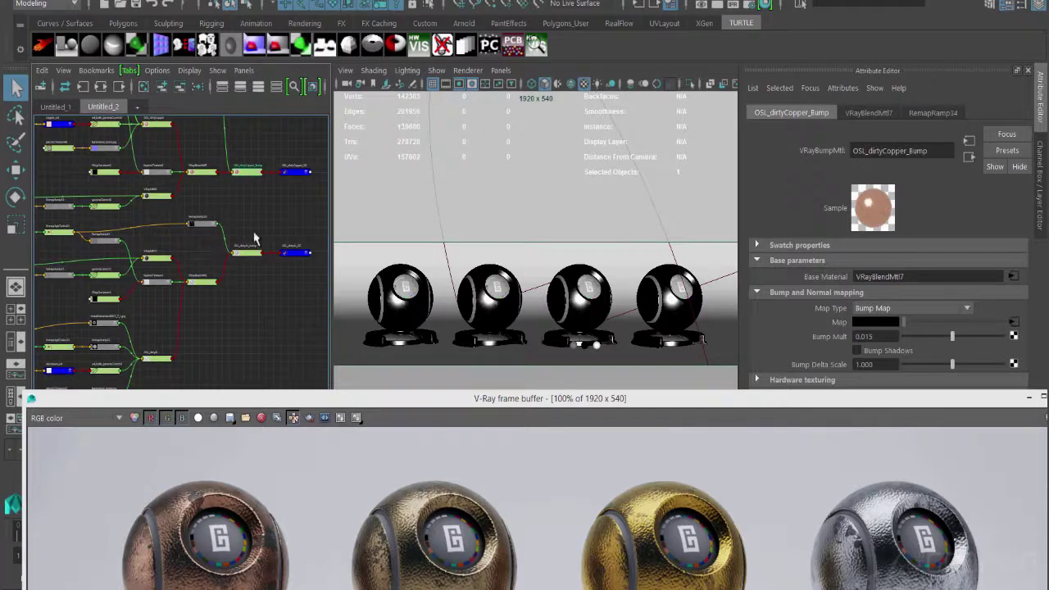
middle_click_drag(226, 221, 222, 245)
scroll(234, 251, "up", 2)
scroll(254, 195, "down", 4)
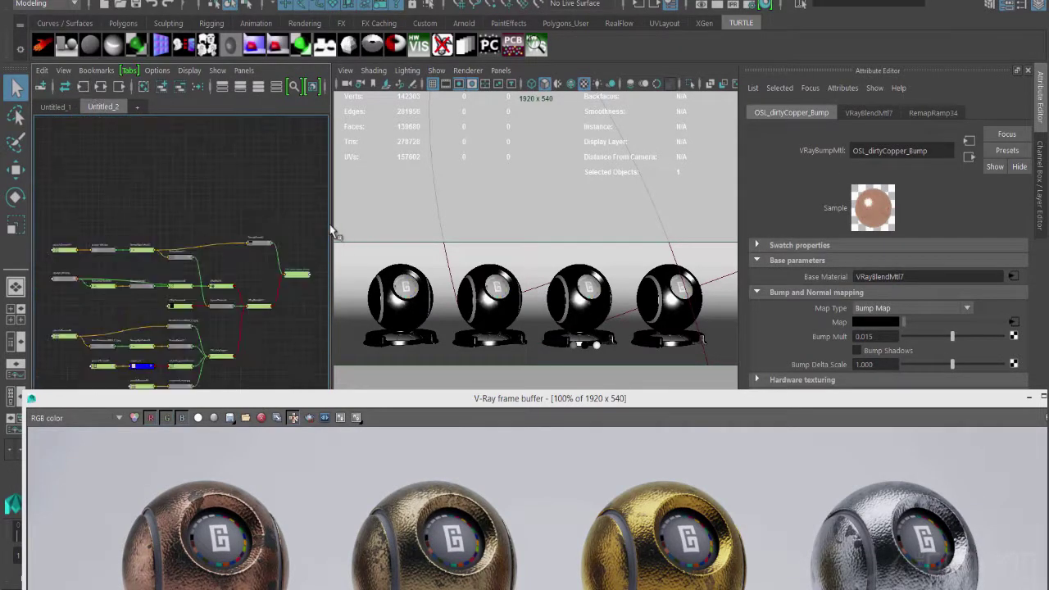
left_click_drag(331, 229, 583, 254)
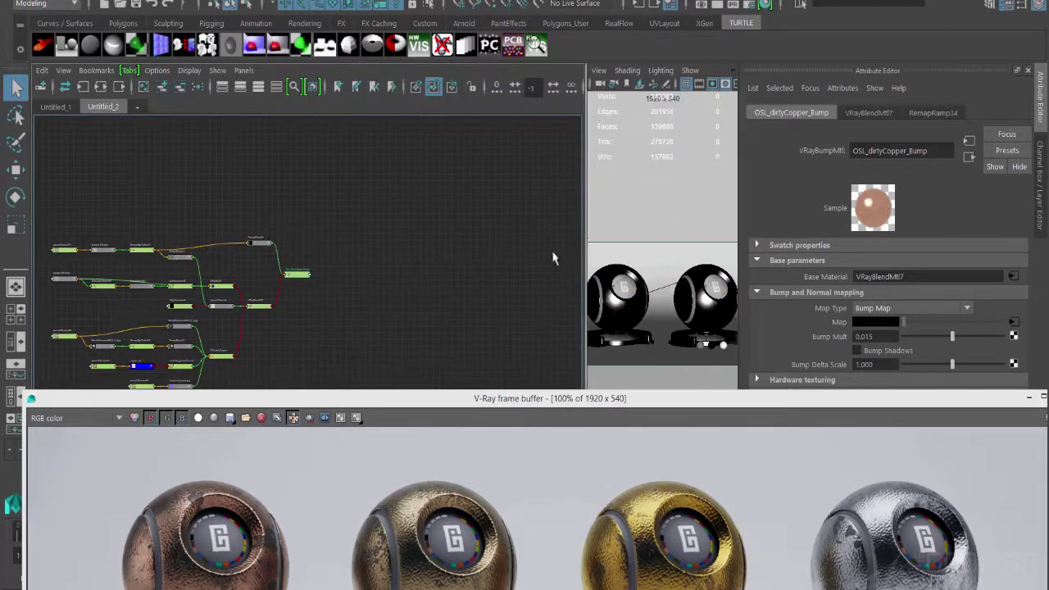
left_click(83, 87)
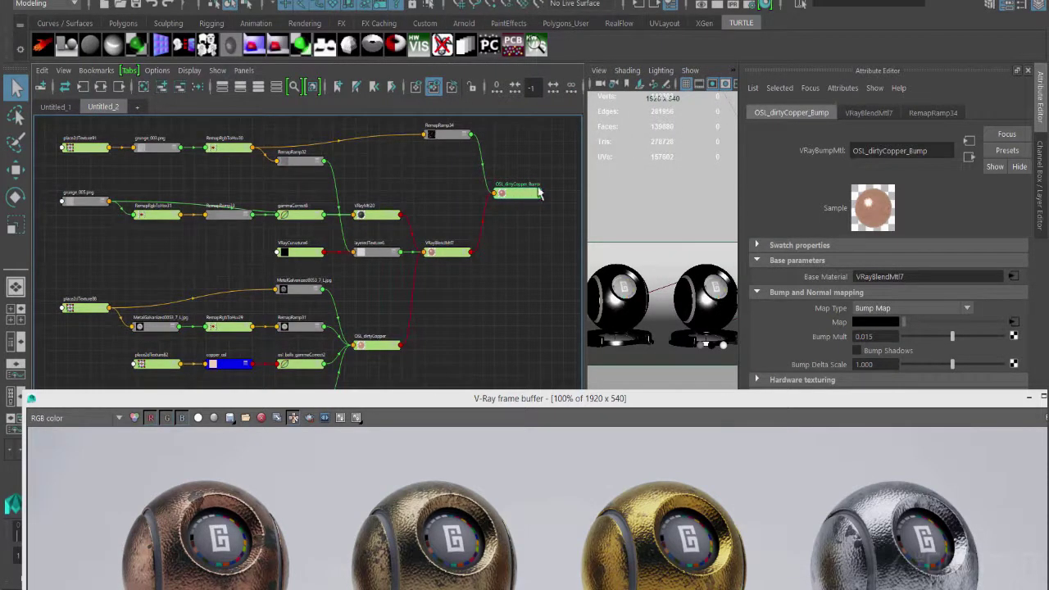
Graph the output connections of OSL_dirtyCopper_Bump and select its OSL_dirtyCopper_SG shading group
middle_click_drag(401, 343, 328, 334, "alt")
left_click(396, 286)
left_click(467, 180)
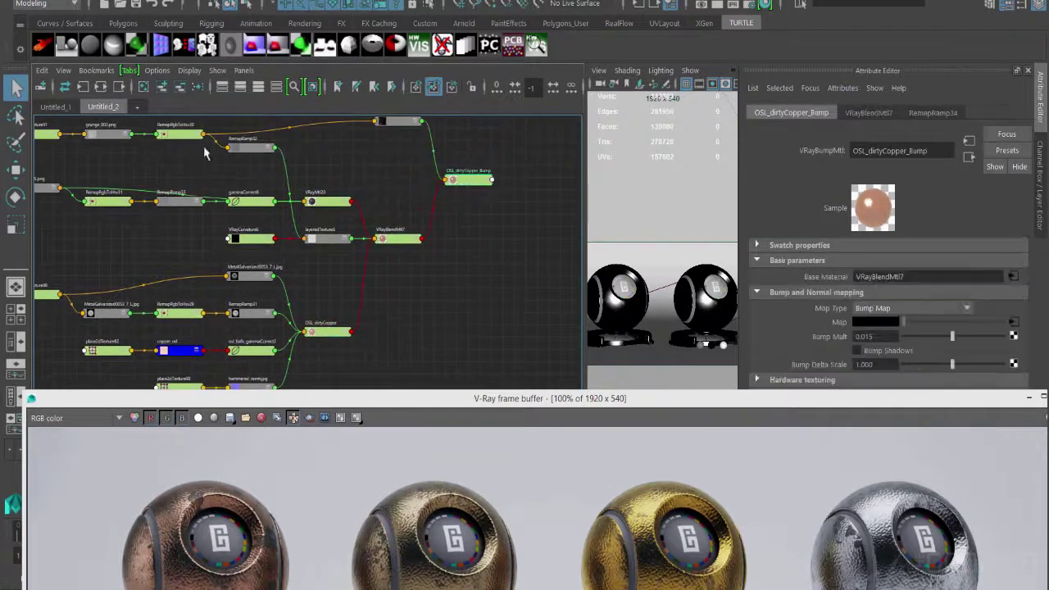
left_click(120, 88)
left_click(528, 250)
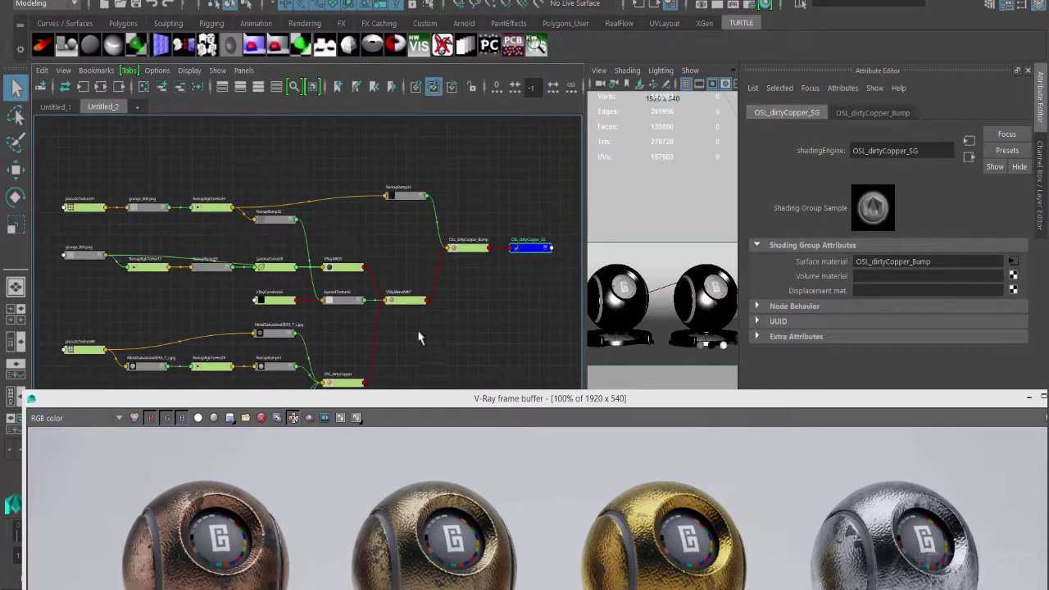
Select the OSL_dirtyCopper material and examine its basic and reflection parameters with the render window moved out of the way
middle_click_drag(416, 346, 417, 267, "alt")
left_click(350, 303)
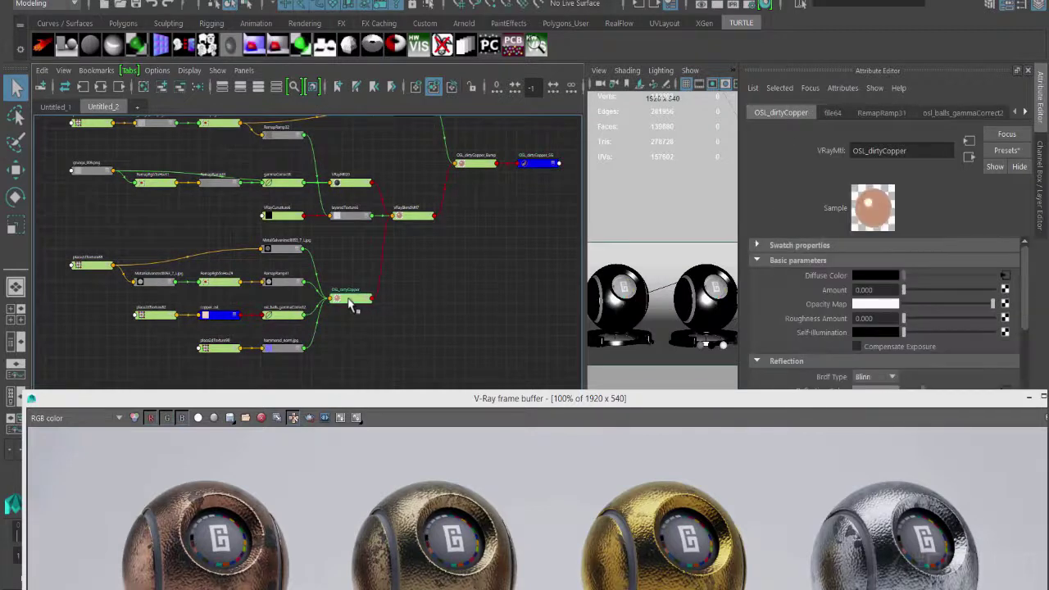
left_click_drag(756, 402, 640, 525)
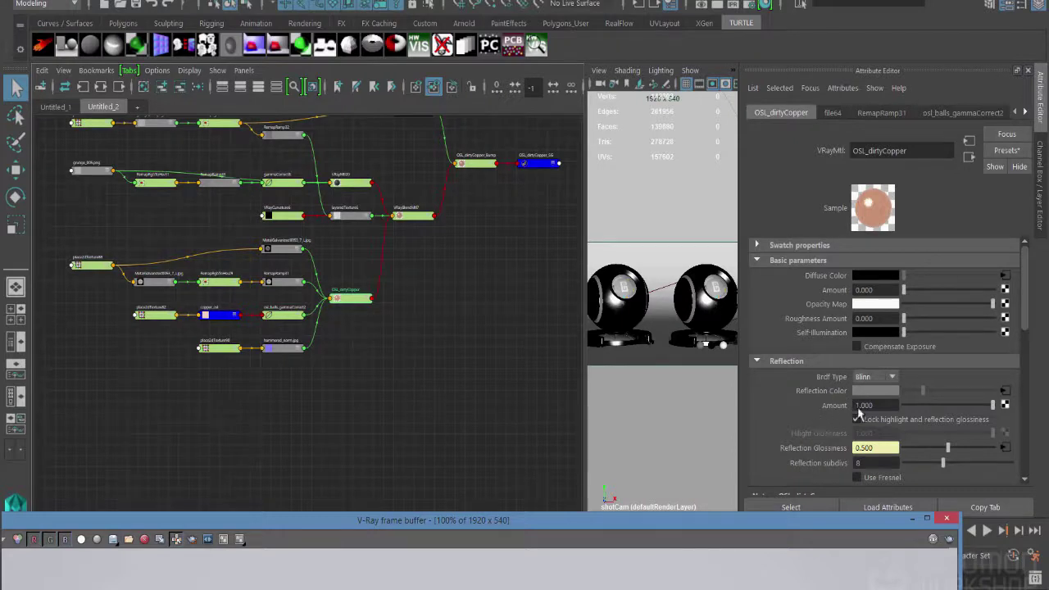
scroll(836, 426, "down", 1)
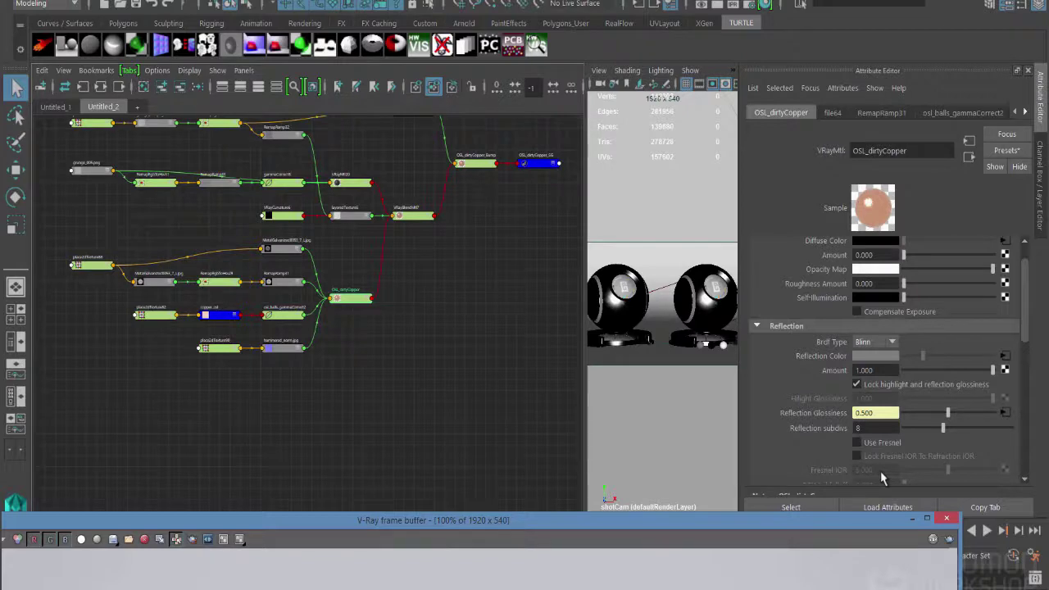
Bring the V-Ray frame buffer back into view and enlarge it to examine the full lineup of four metal shader balls
left_click_drag(585, 522, 602, 142)
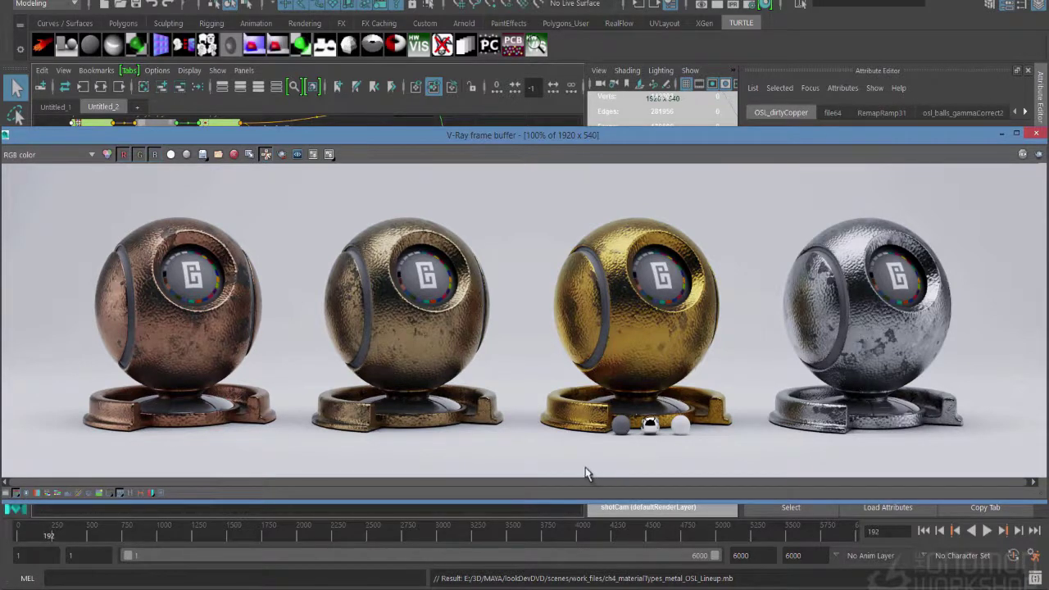
left_click_drag(565, 501, 555, 556)
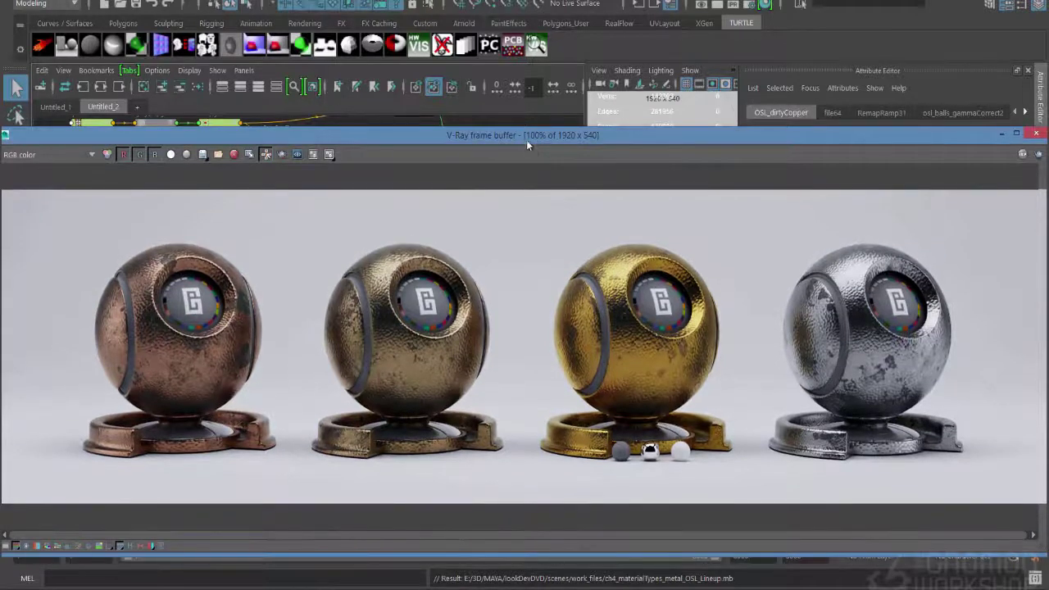
left_click_drag(526, 138, 530, 122)
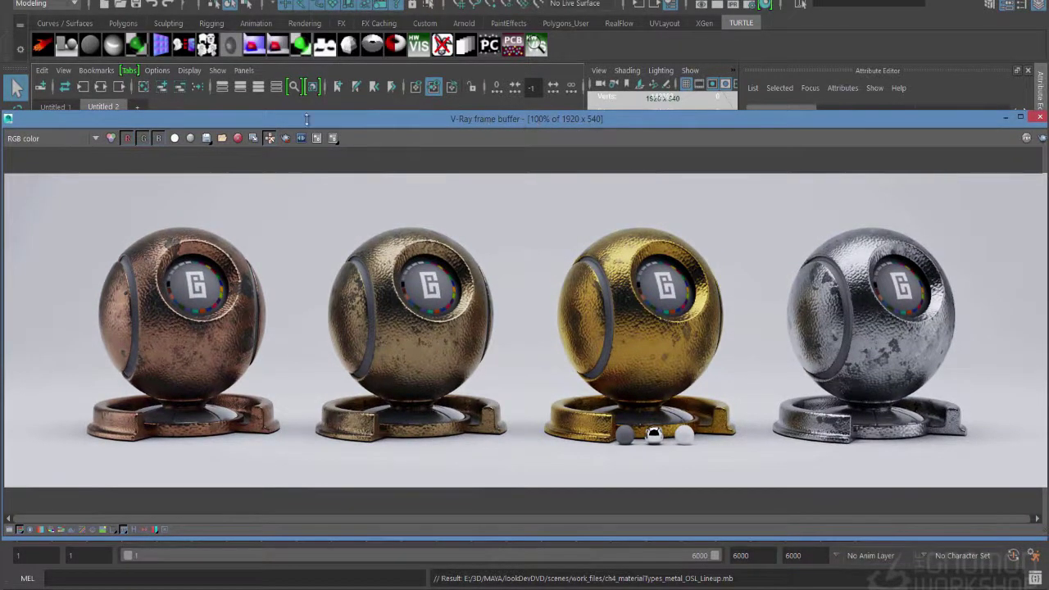
left_click(138, 14)
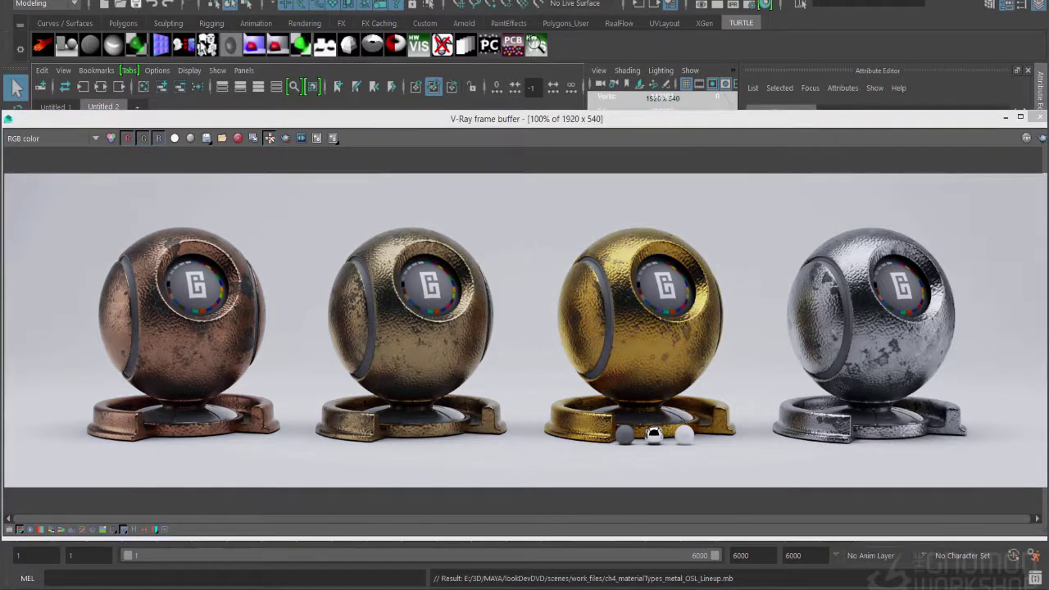